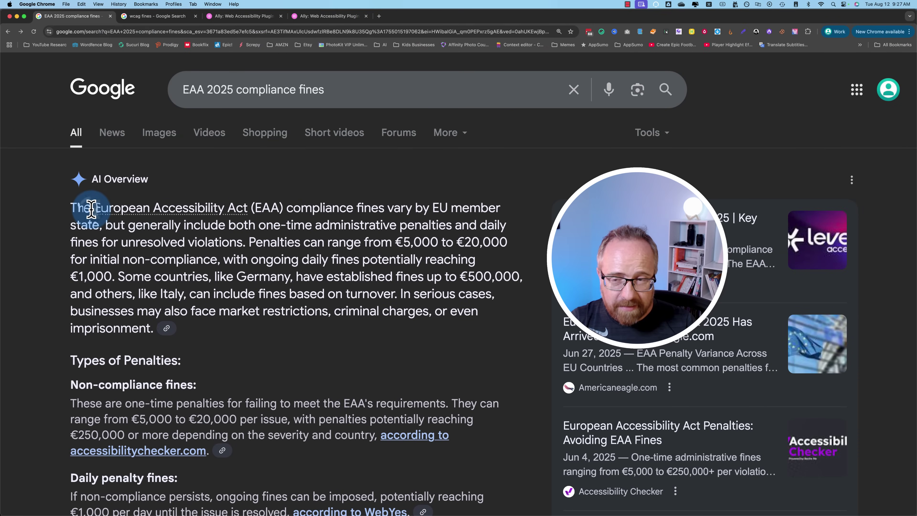
# Step: Highlight 'European Accessibility Act' and the sentence about penalty amounts on the current page
pyautogui.moveTo(90, 207); pyautogui.dragTo(262, 211)
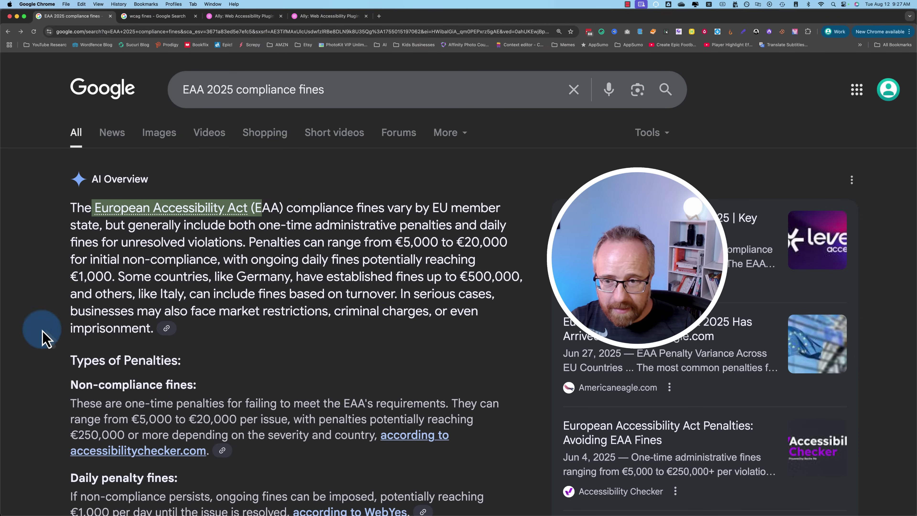
pyautogui.scroll(-1, 102, 316)
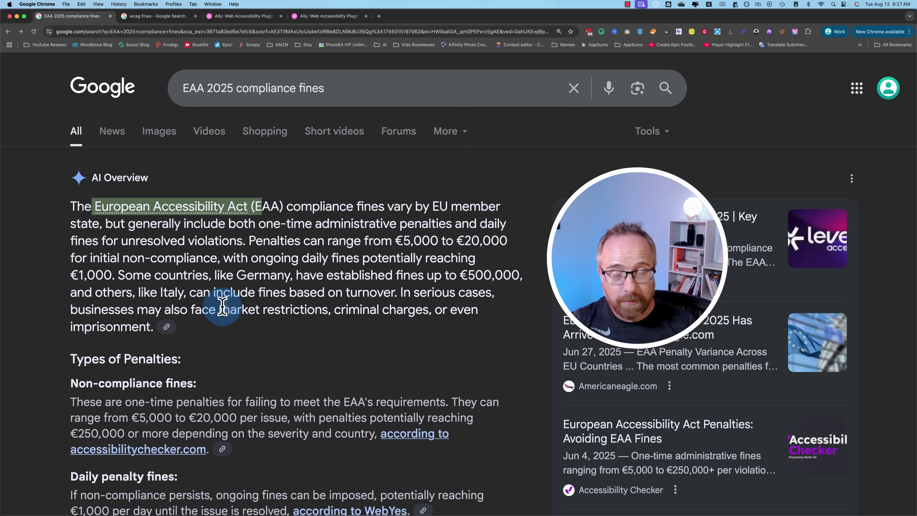
pyautogui.moveTo(249, 241); pyautogui.dragTo(519, 275)
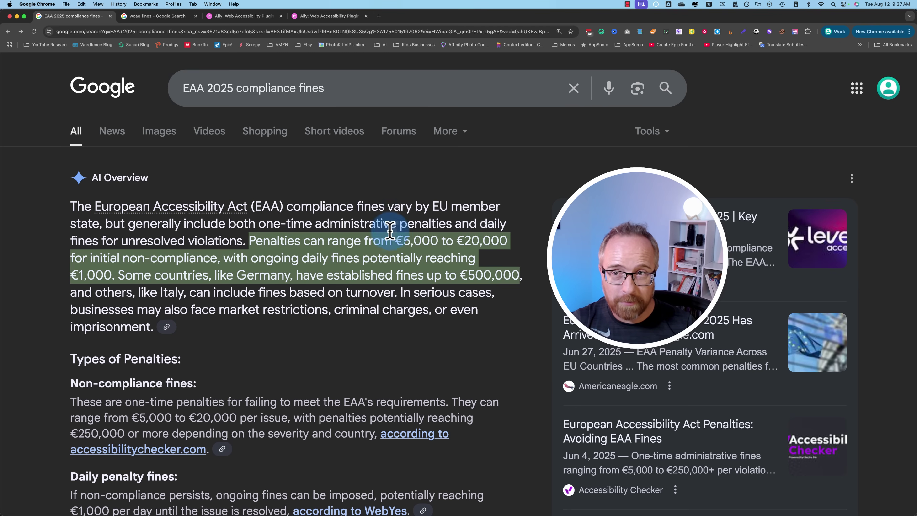
# Step: In the wcag fines results, highlight ACA and the Canadian and European fine amounts
pyautogui.click(159, 17)
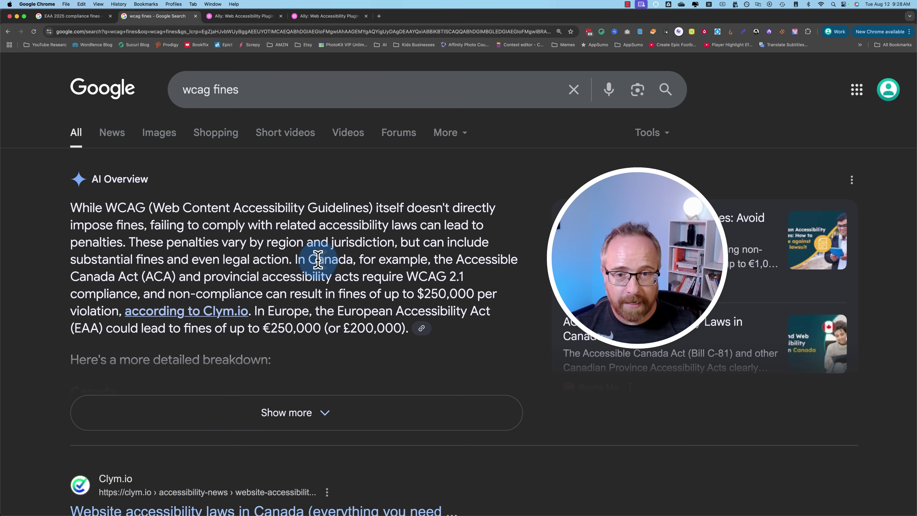
pyautogui.doubleClick(156, 276)
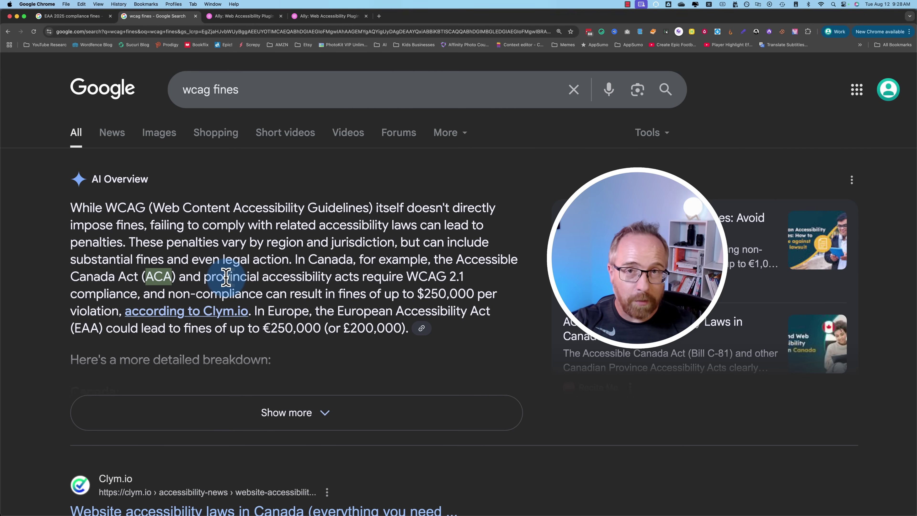
pyautogui.moveTo(417, 293); pyautogui.dragTo(403, 322)
pyautogui.click(342, 293)
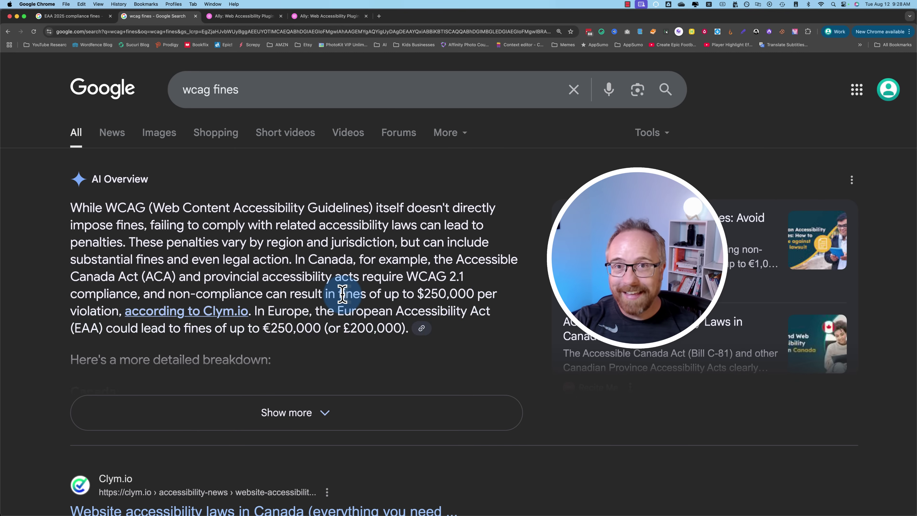
pyautogui.click(254, 18)
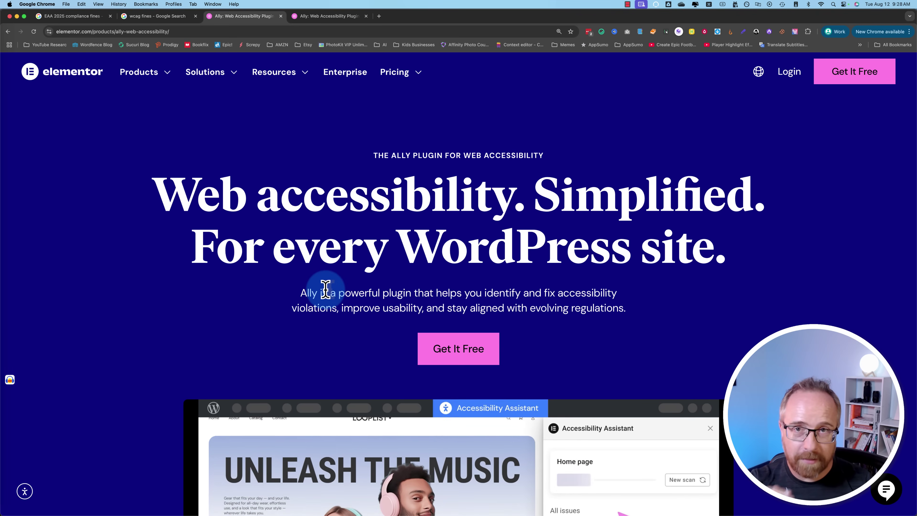
pyautogui.click(452, 351)
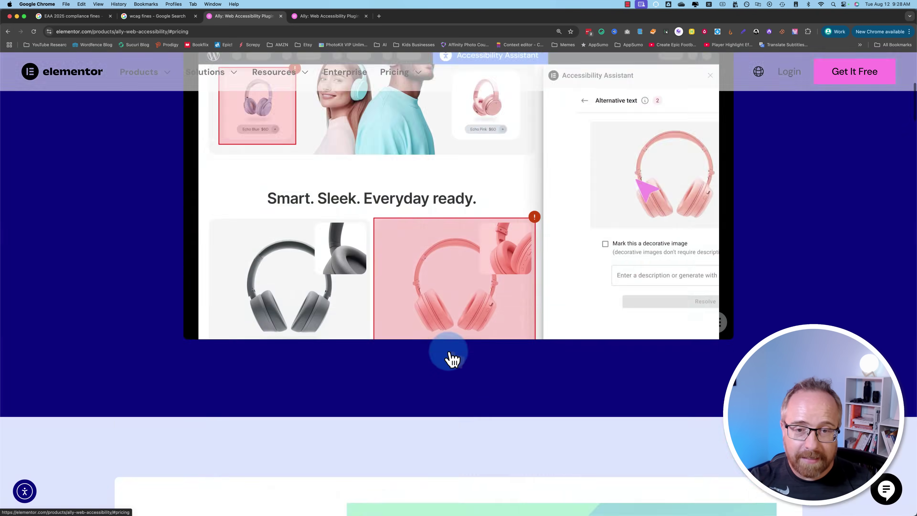
pyautogui.scroll(-3, 86, 324)
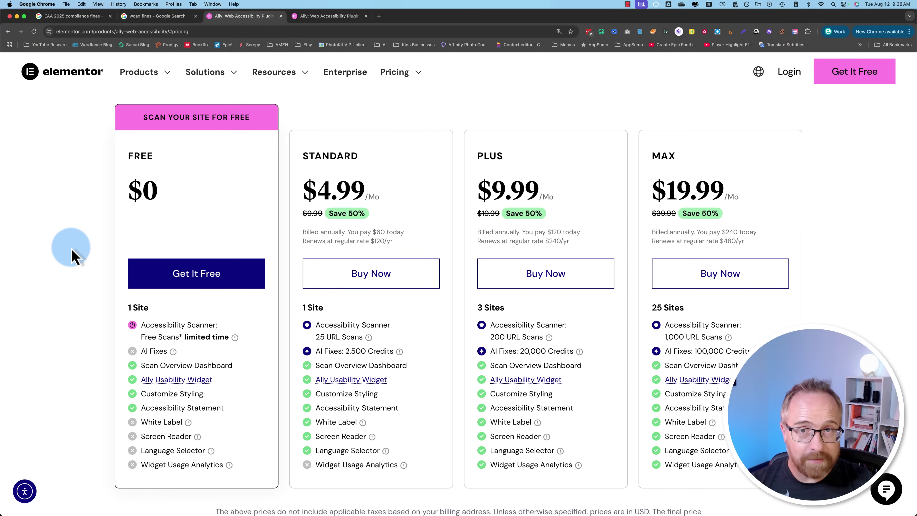
pyautogui.scroll(-2, 115, 356)
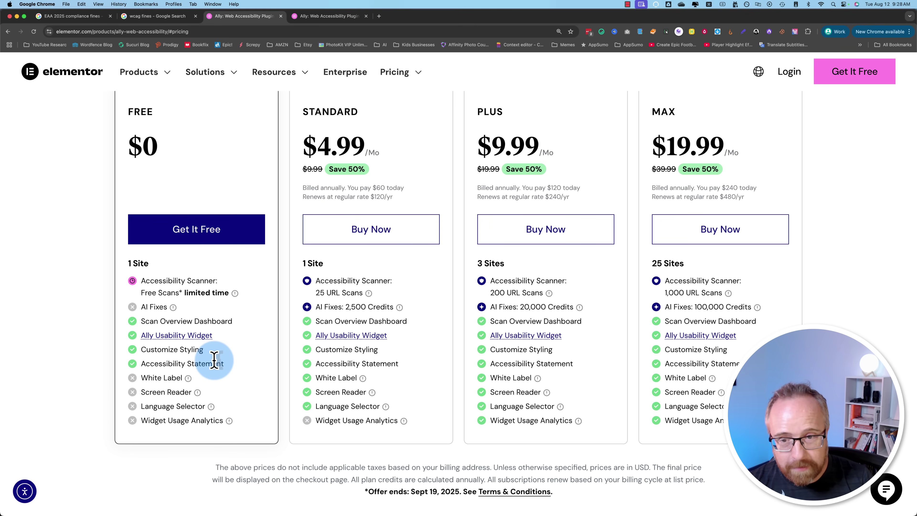
pyautogui.scroll(1, 213, 360)
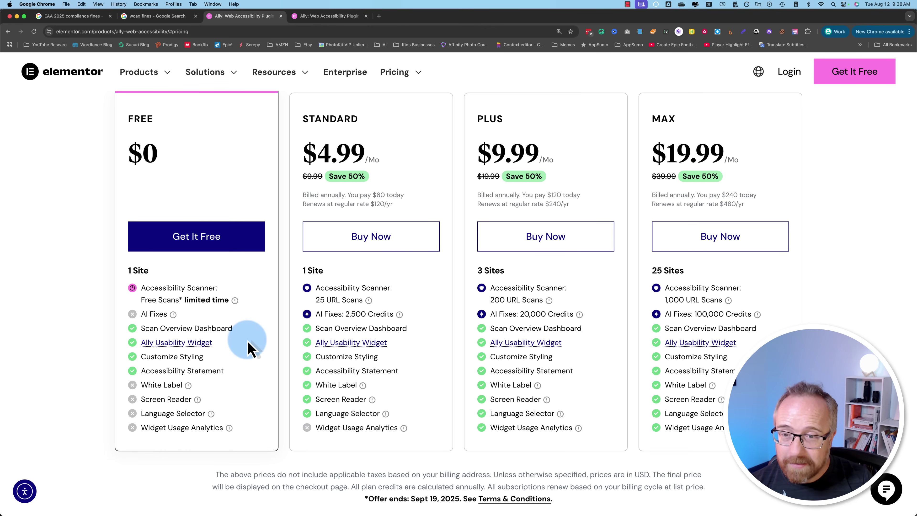
# Step: Compare the wcag fines and EAA 2025 fines results, highlighting the €5,000 penalty figure
pyautogui.click(163, 18)
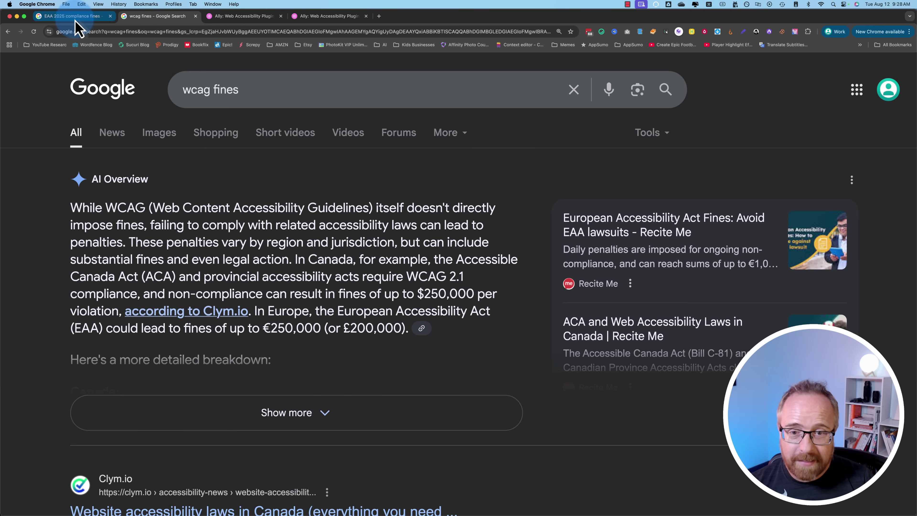
pyautogui.click(75, 18)
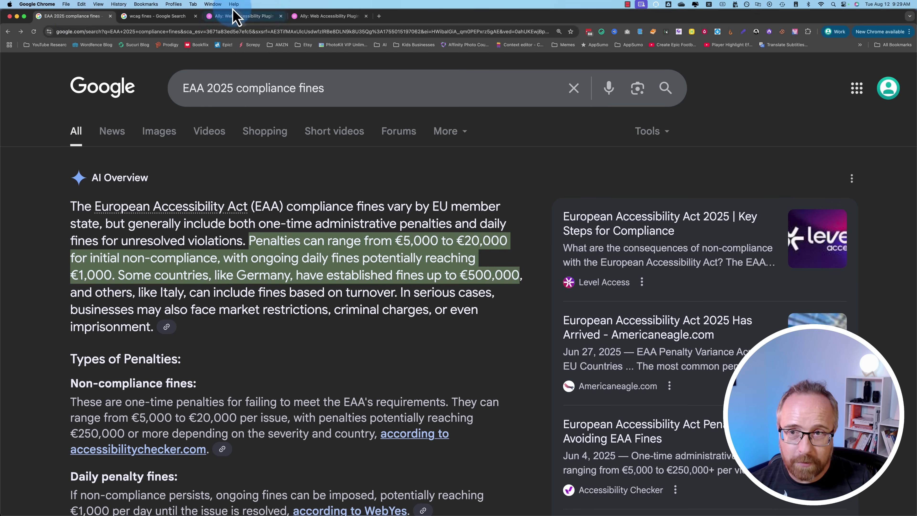
pyautogui.click(234, 16)
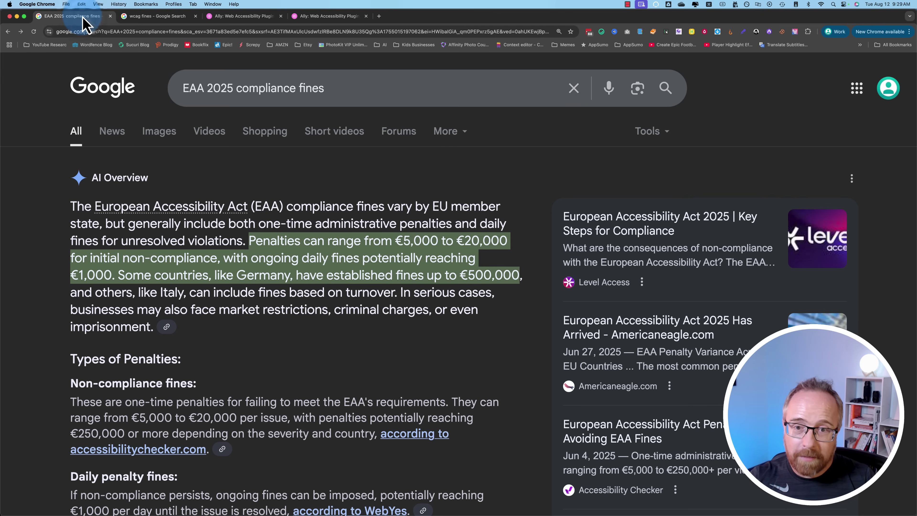
pyautogui.click(74, 17)
pyautogui.moveTo(404, 241); pyautogui.dragTo(421, 241)
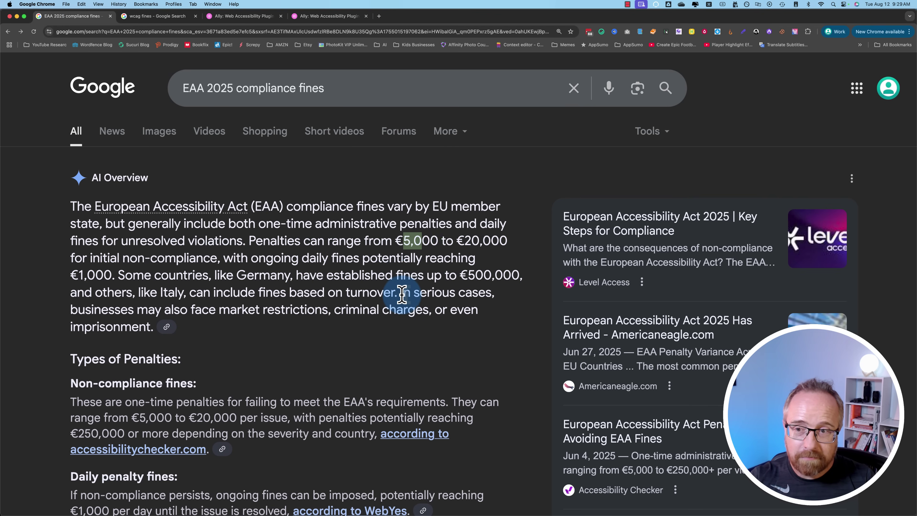
# Step: On the Ally pricing page, highlight the Standard plan's 4.99 price
pyautogui.click(233, 4)
pyautogui.click(223, 17)
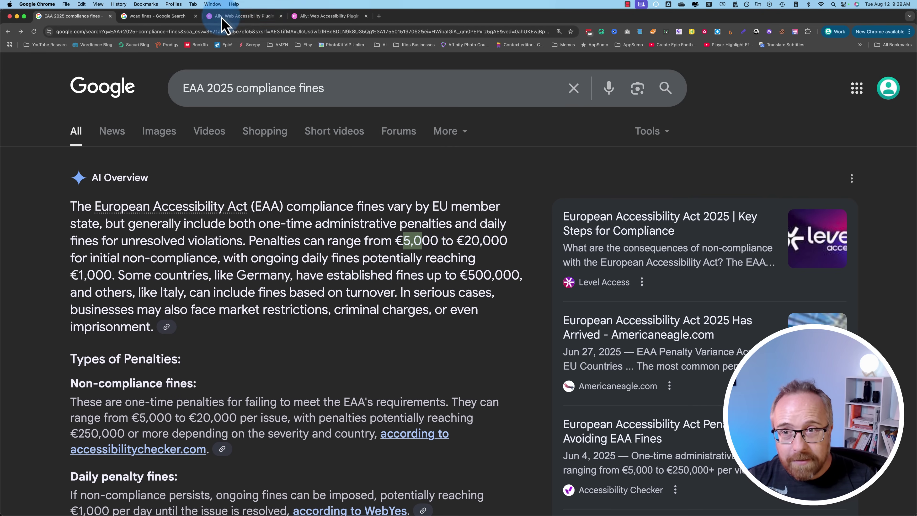
pyautogui.click(225, 18)
pyautogui.doubleClick(321, 153)
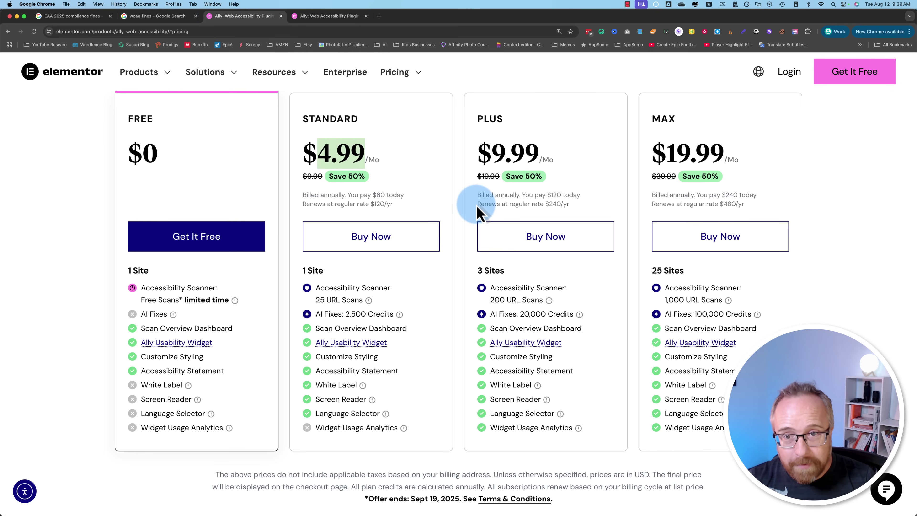
# Step: Choose Get It Free under the $0 Free Ally plan to reach checkout
pyautogui.click(347, 254)
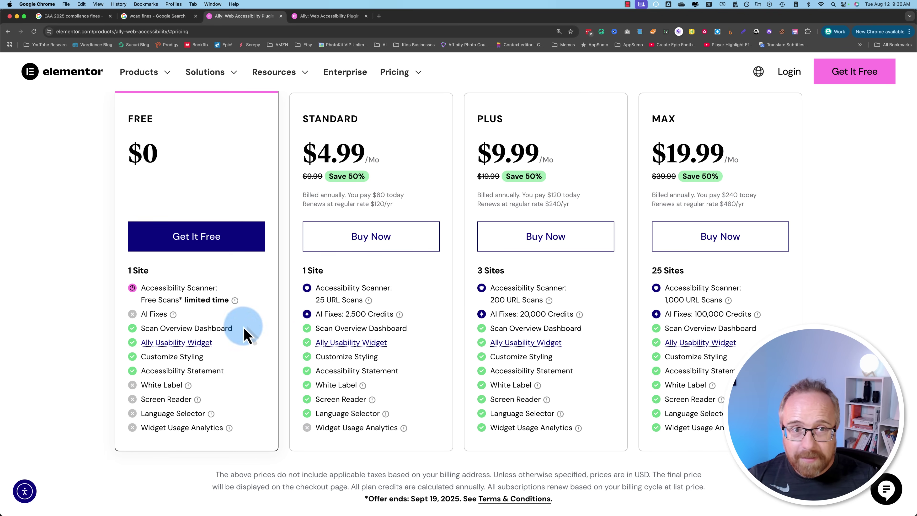
pyautogui.click(202, 243)
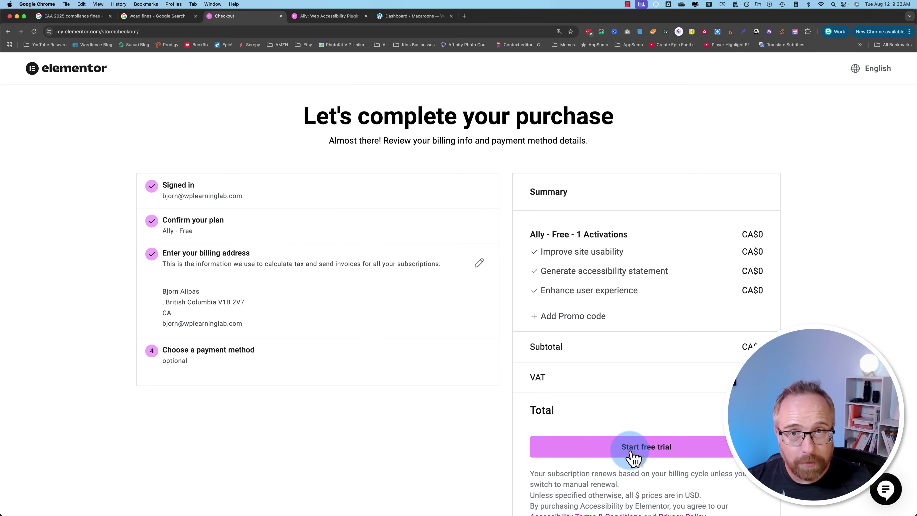
# Step: Leave the Free-plan checkout and return to the Ally pricing page
pyautogui.click(11, 34)
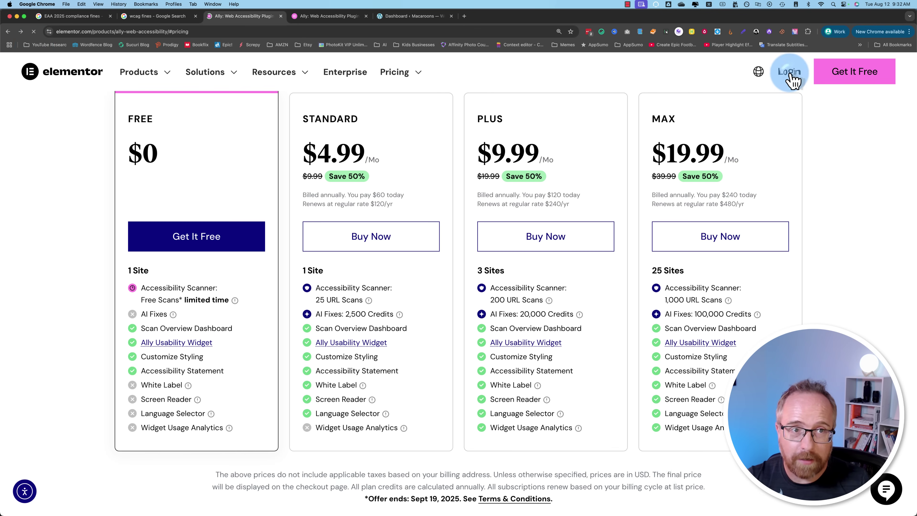
# Step: Log in to Elementor and download the Ally – Max plugin zip from Subscriptions
pyautogui.click(792, 76)
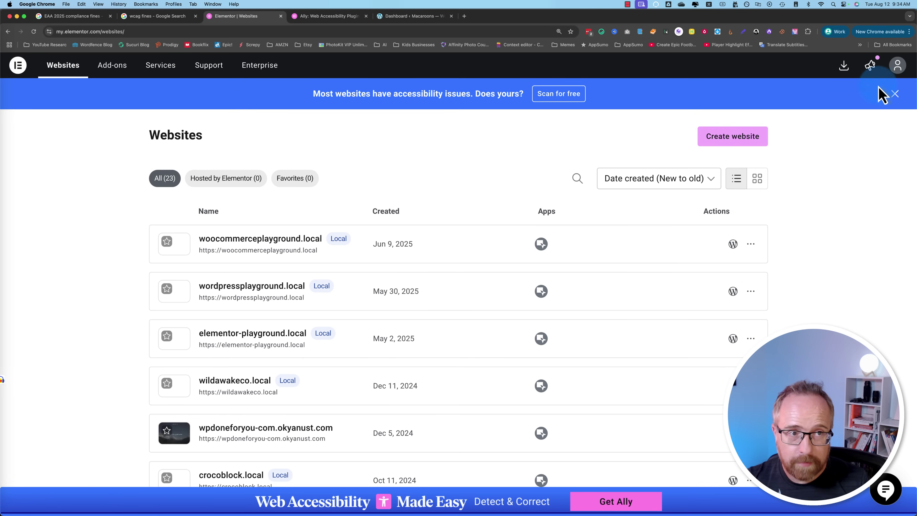
pyautogui.click(896, 69)
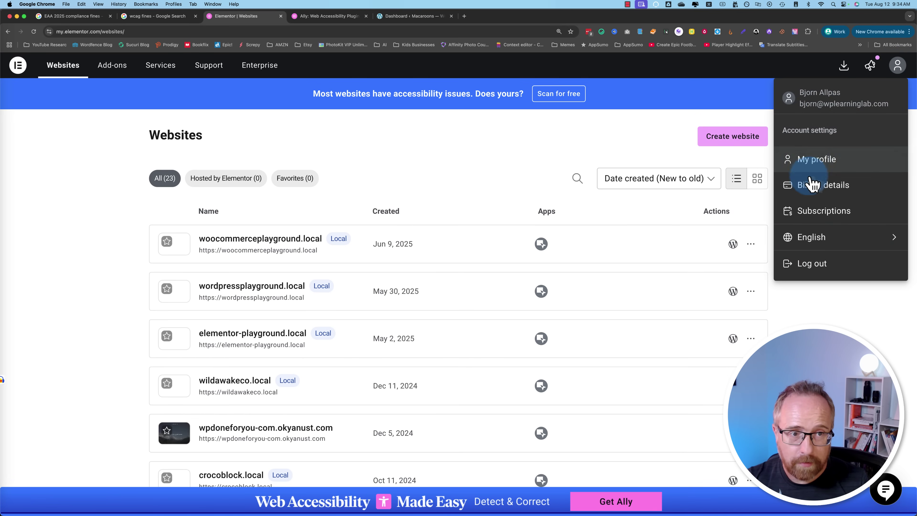
pyautogui.click(823, 211)
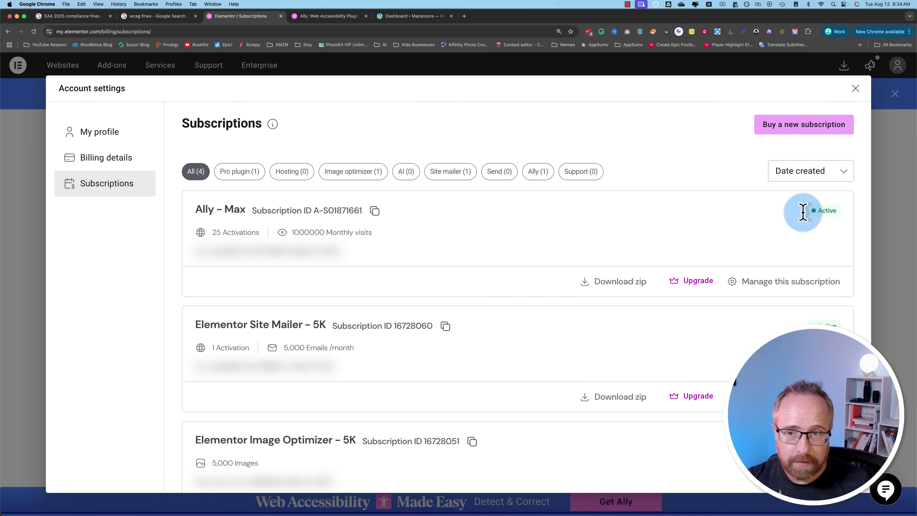
pyautogui.moveTo(213, 210); pyautogui.dragTo(204, 213)
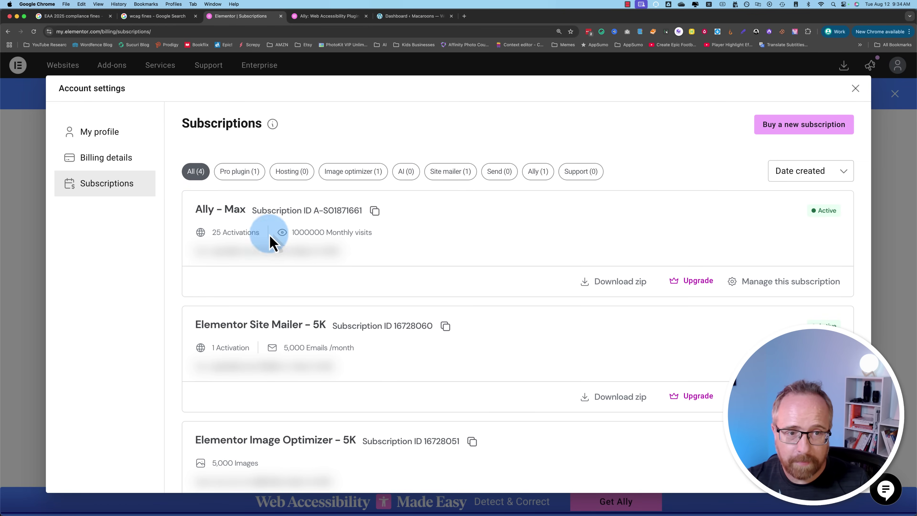
pyautogui.click(634, 287)
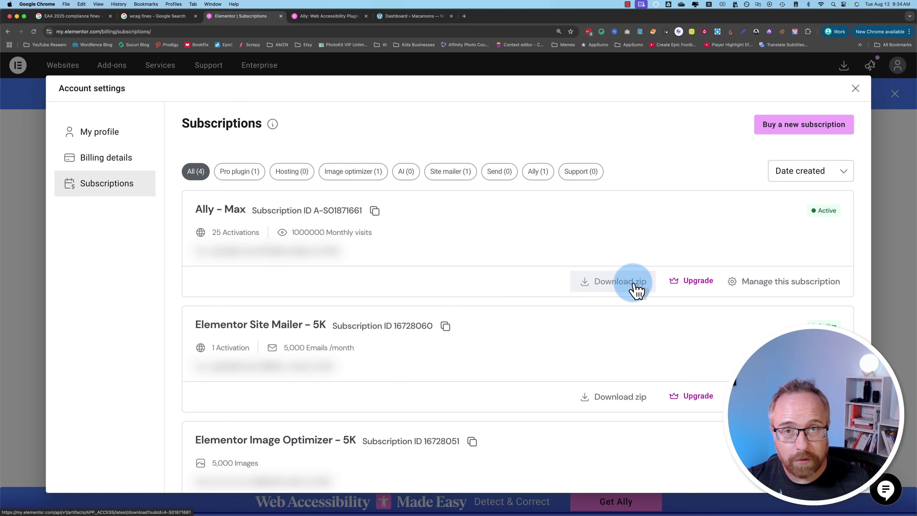
pyautogui.click(855, 89)
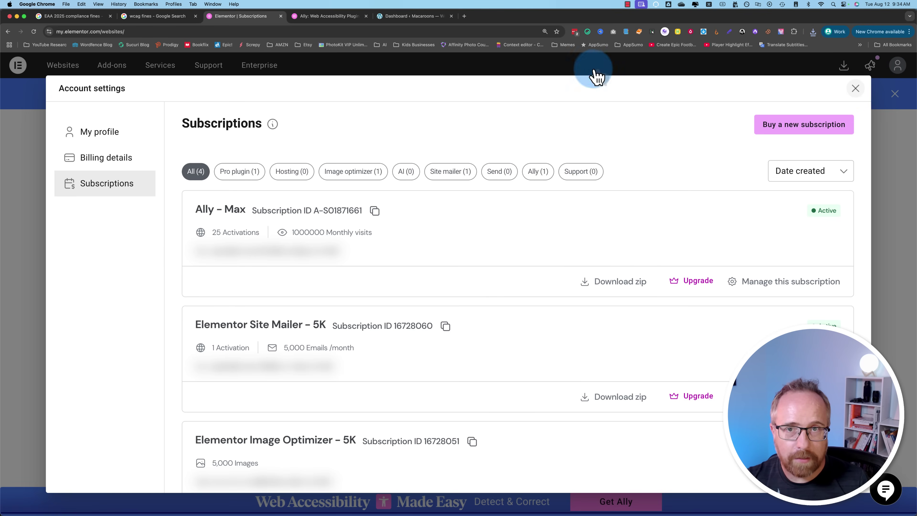
# Step: Upload pojo-accessibility.3.6.0.zip as a new plugin and dismiss the Really Simple Security notice
pyautogui.click(411, 16)
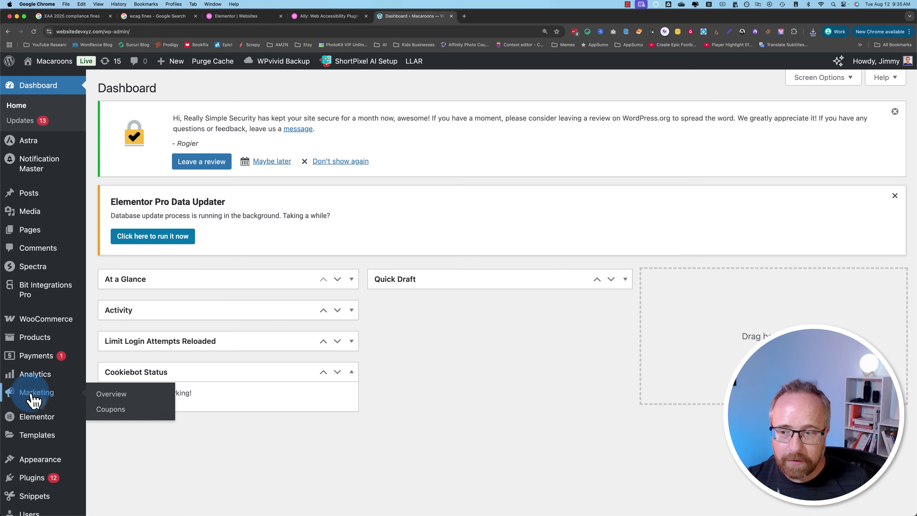
pyautogui.scroll(-3, 32, 399)
pyautogui.scroll(-1, 32, 399)
pyautogui.moveTo(33, 353)
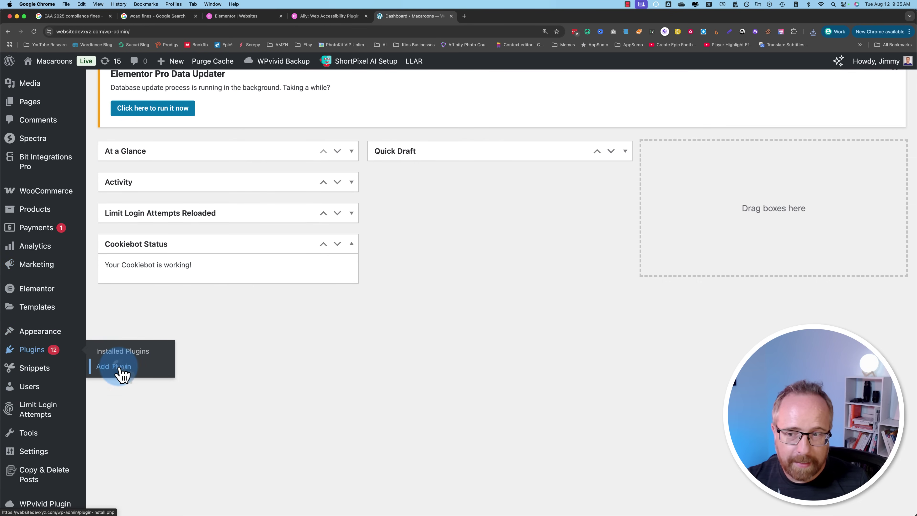
pyautogui.click(193, 90)
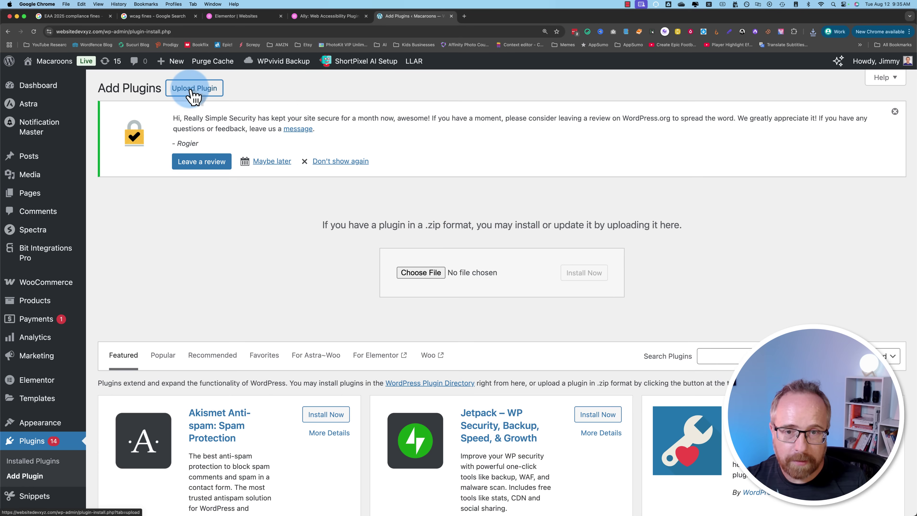
pyautogui.click(815, 36)
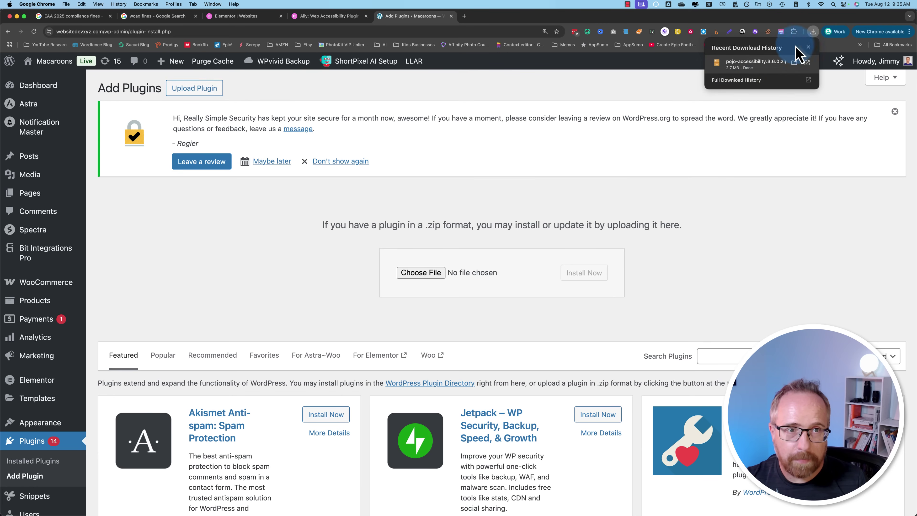
pyautogui.moveTo(758, 63); pyautogui.dragTo(477, 281)
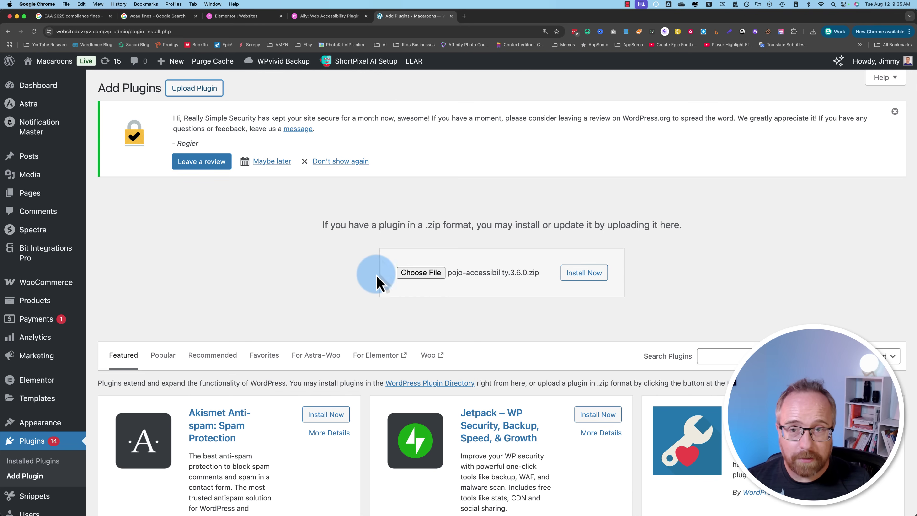
pyautogui.click(359, 161)
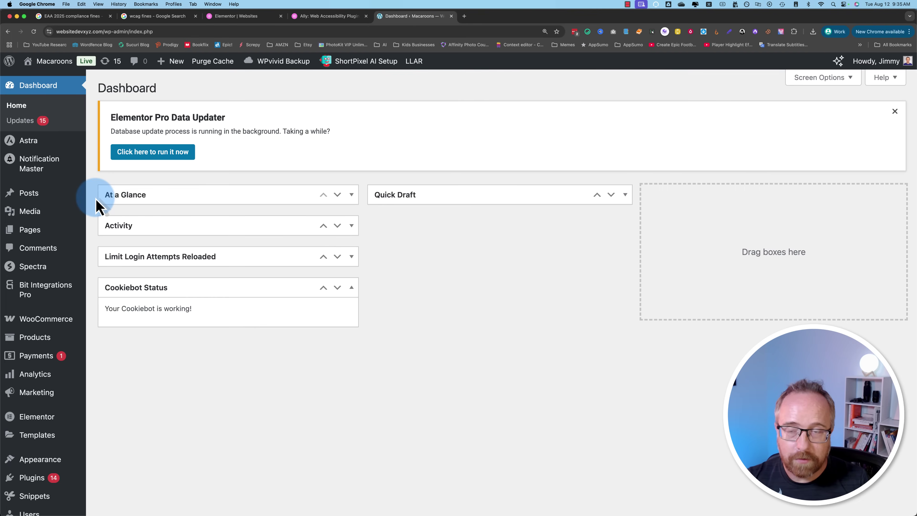
# Step: Open Ally's Accessibility scans page from the admin sidebar, then launch the Macaroons site in a new tab
pyautogui.scroll(-10, 96, 430)
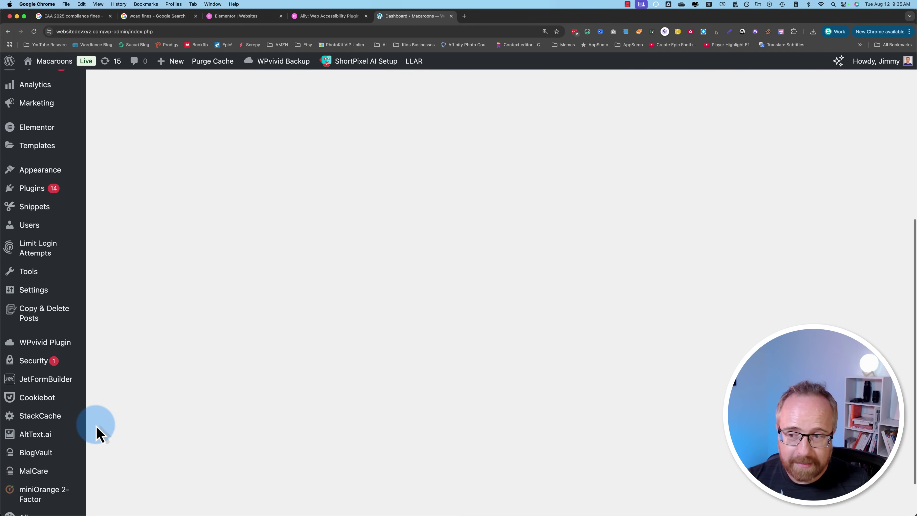
pyautogui.scroll(-3, 96, 437)
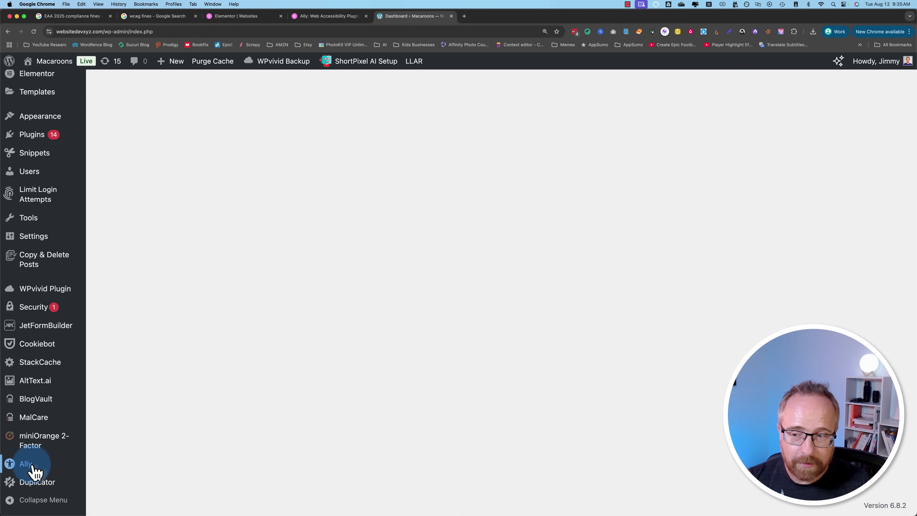
pyautogui.click(236, 435)
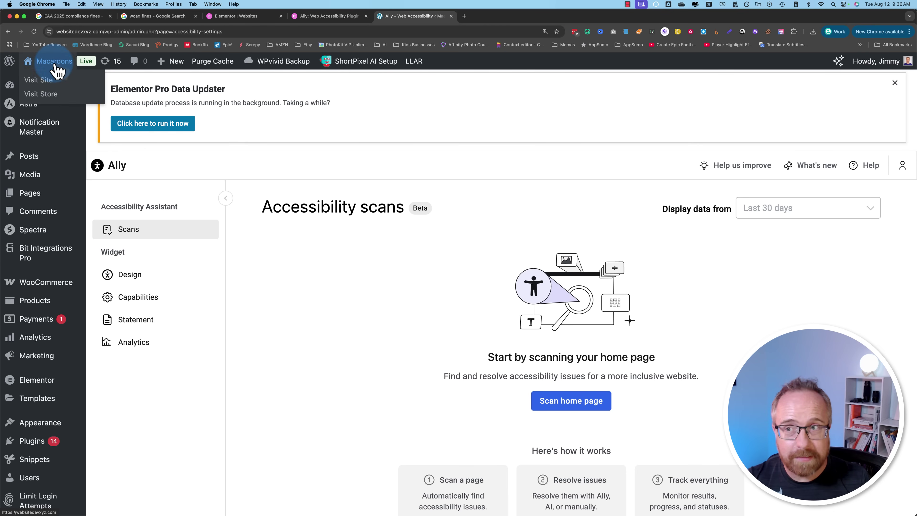
pyautogui.keyDown('super'); pyautogui.click(42, 81); pyautogui.keyUp('super')
# Step: Open the accessibility widget's options panel on the Macaroons homepage, then return to the Ally tab
pyautogui.click(482, 17)
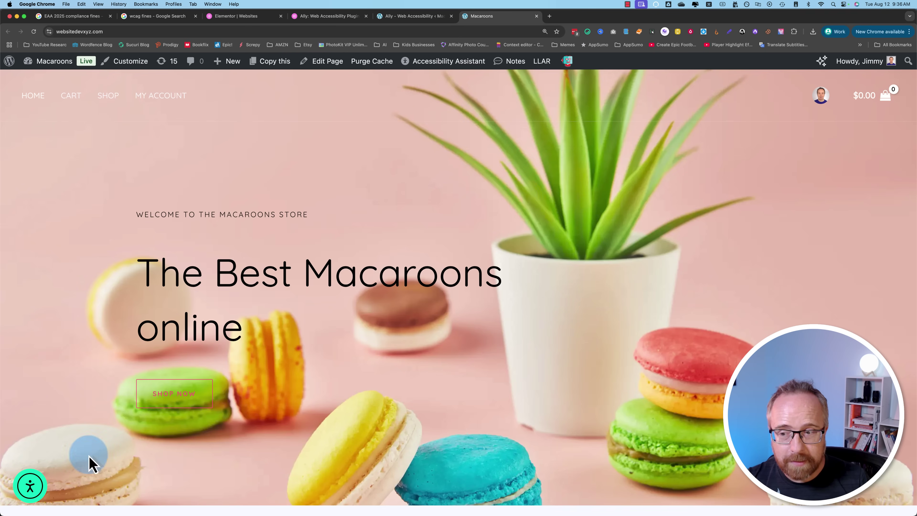
pyautogui.click(41, 491)
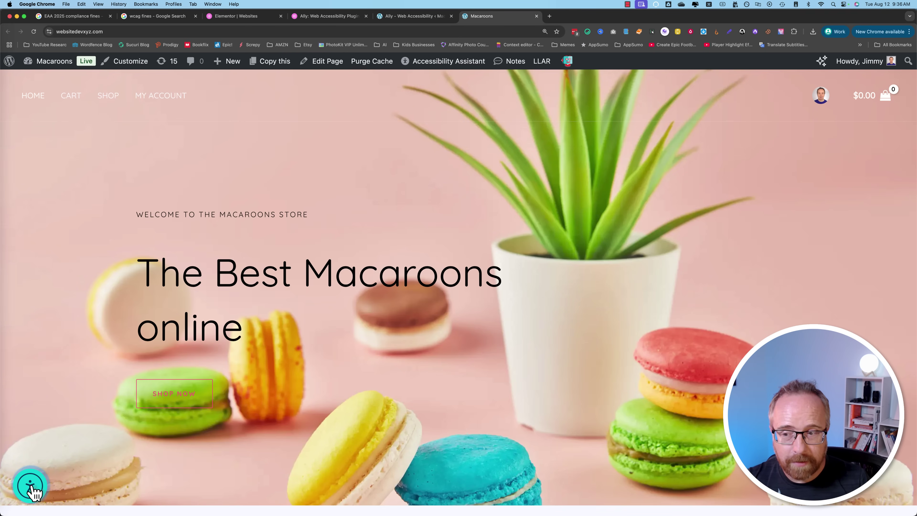
pyautogui.click(32, 488)
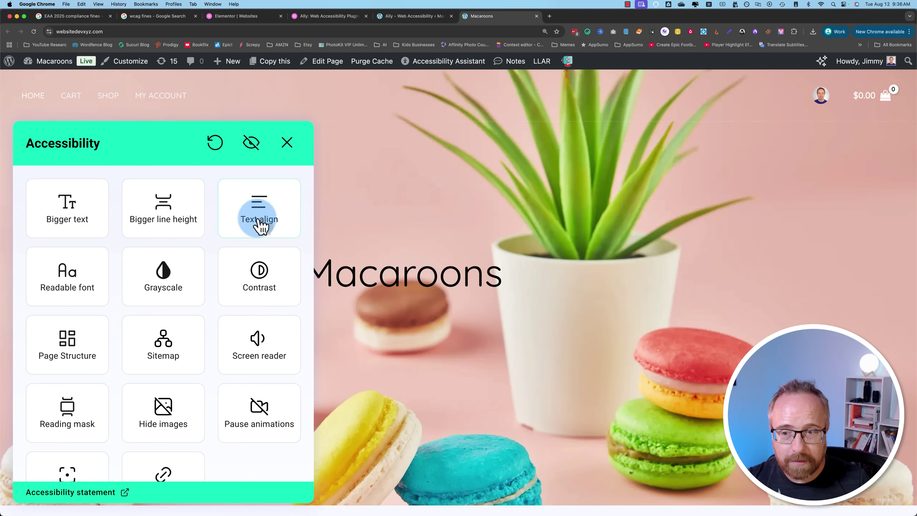
pyautogui.scroll(-3, 47, 466)
pyautogui.scroll(2, 49, 462)
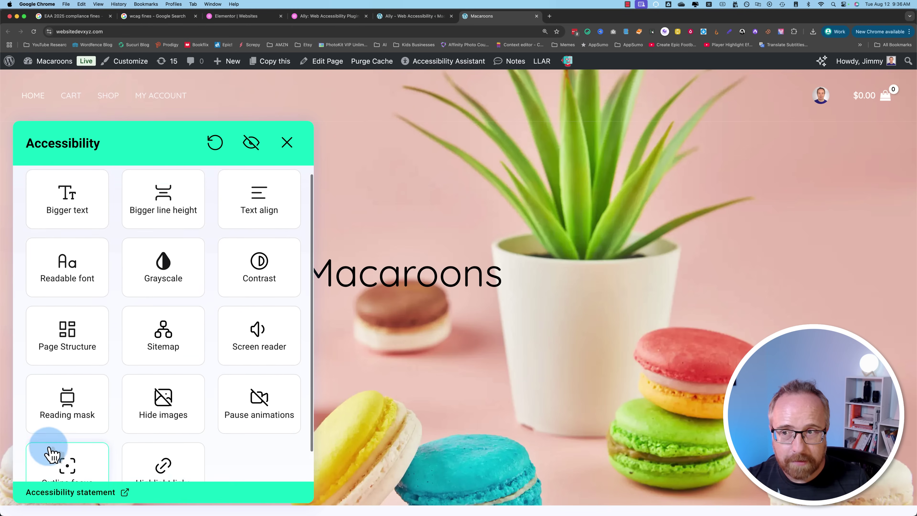
pyautogui.scroll(1, 51, 453)
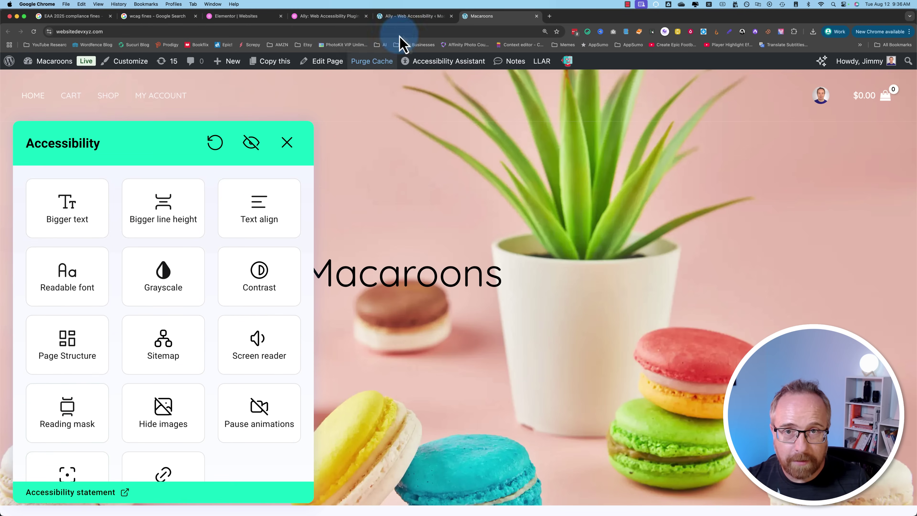
pyautogui.click(413, 17)
# Step: Open Ally's Design settings and set the widget corner radius to 29 px
pyautogui.scroll(-2, 228, 266)
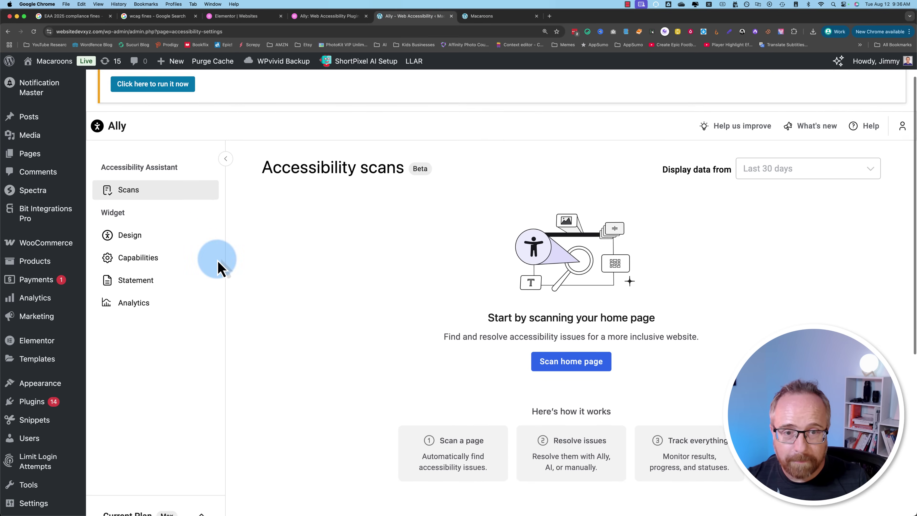
pyautogui.scroll(-2, 220, 267)
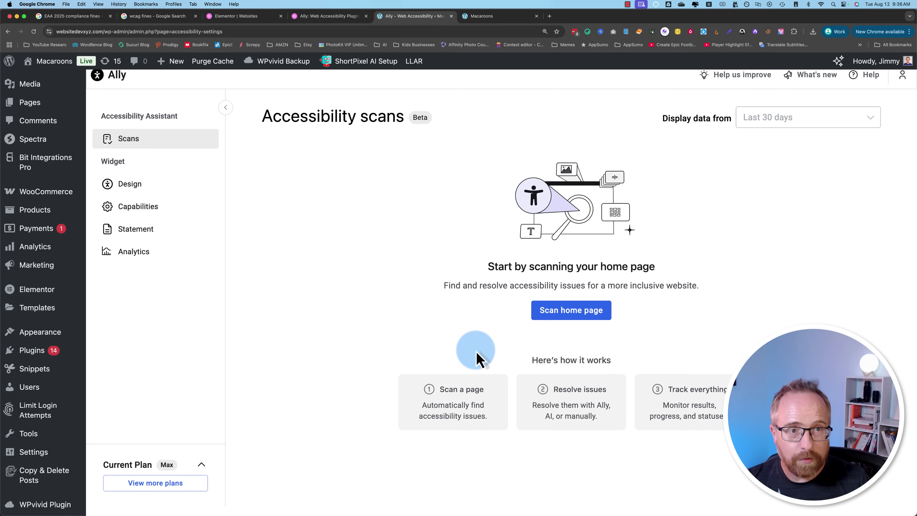
pyautogui.click(125, 186)
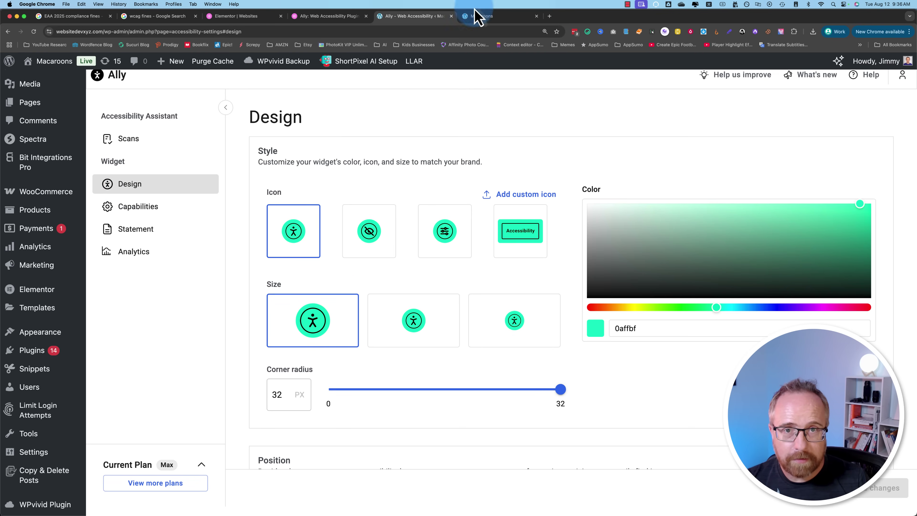
pyautogui.click(476, 16)
pyautogui.click(317, 419)
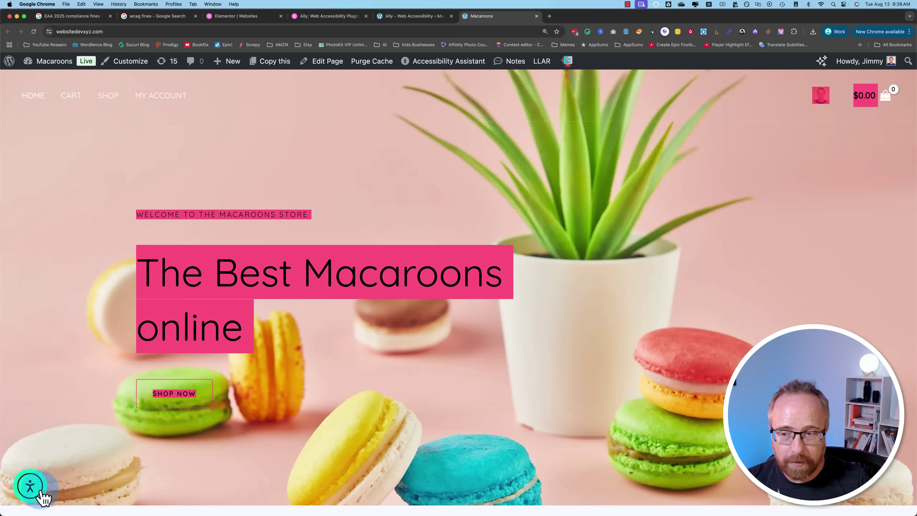
pyautogui.hotkey('ctrl', 'shift', 'Tab')
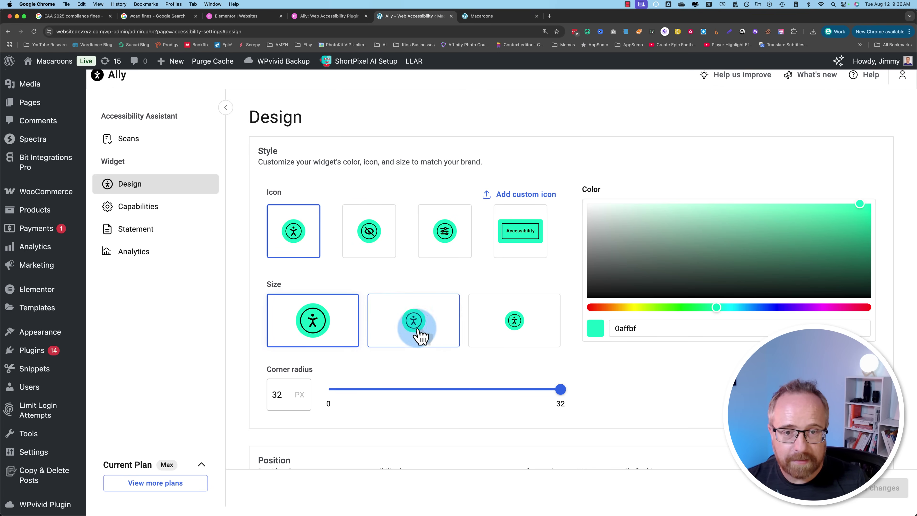
pyautogui.moveTo(542, 390); pyautogui.dragTo(538, 390)
# Step: Turn on exact desktop positioning with a 25 px horizontal offset and save
pyautogui.scroll(-8, 632, 370)
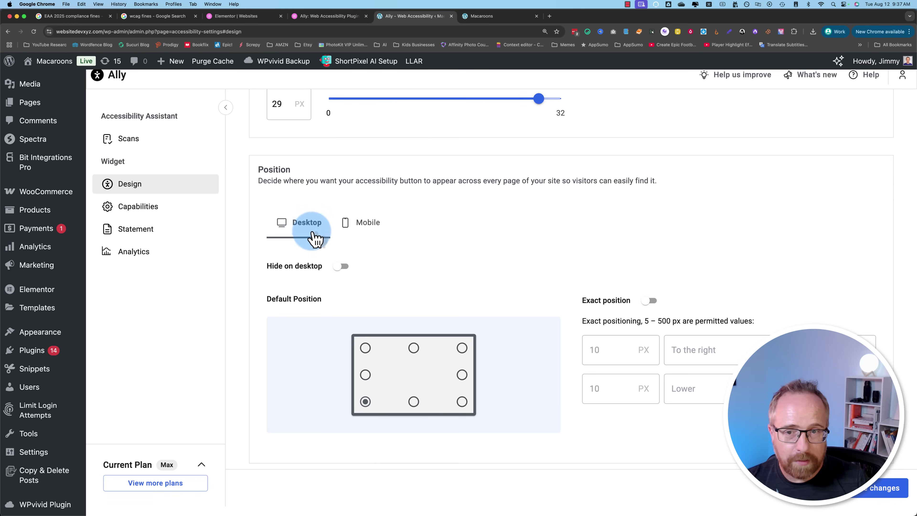
pyautogui.click(362, 225)
pyautogui.click(304, 225)
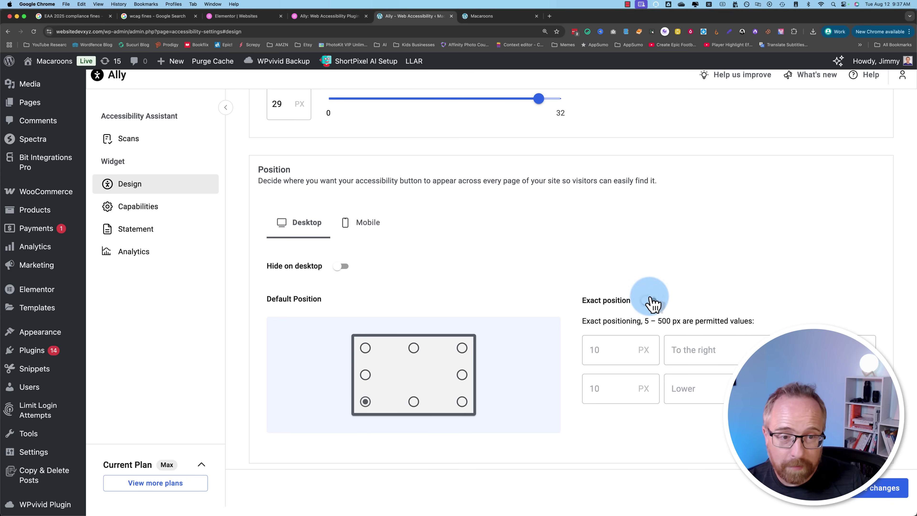
pyautogui.click(650, 300)
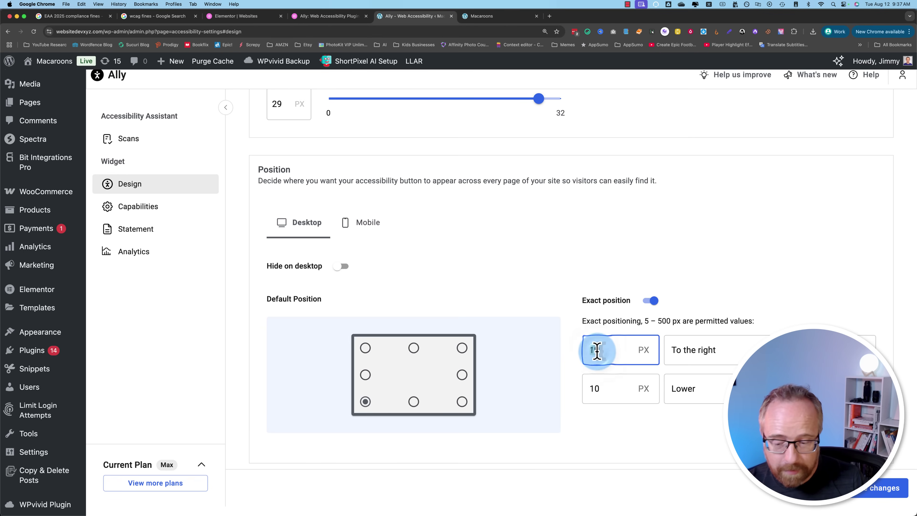
pyautogui.click(597, 351)
pyautogui.write('25')
pyautogui.click(894, 503)
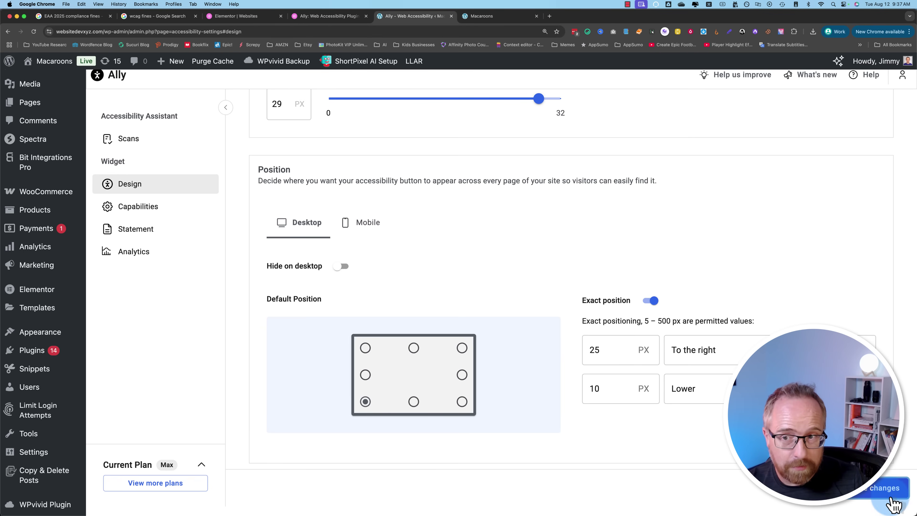
pyautogui.click(138, 209)
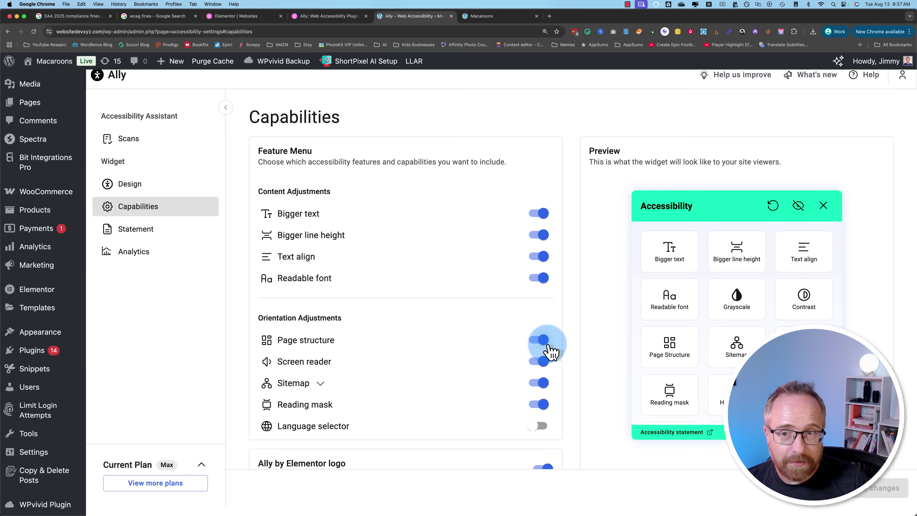
# Step: Enable the Language selector in Ally Capabilities, then go to the Statement page
pyautogui.scroll(-4, 365, 289)
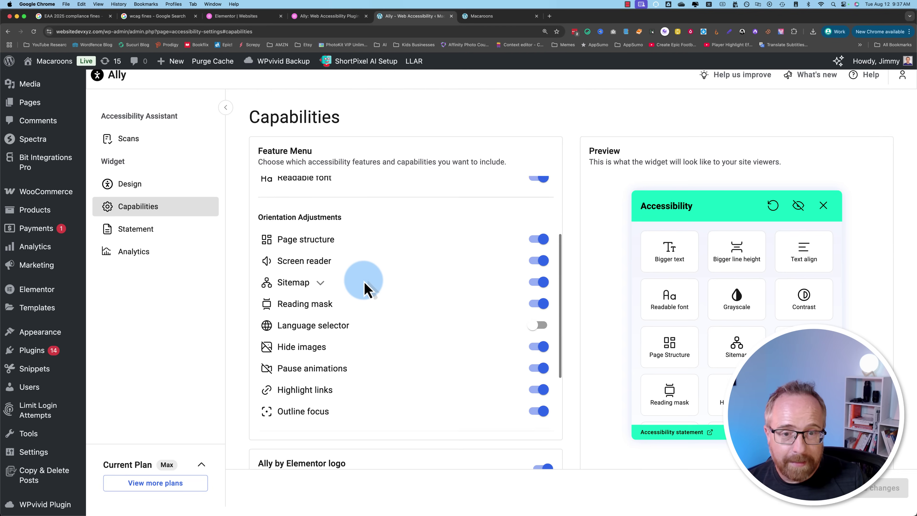
pyautogui.scroll(-3, 364, 289)
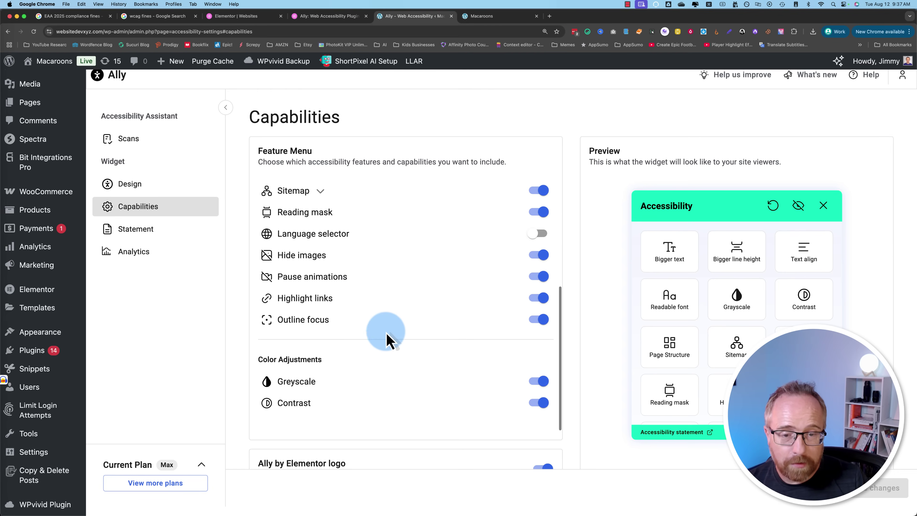
pyautogui.scroll(-1, 394, 343)
pyautogui.scroll(-1, 400, 361)
pyautogui.scroll(2, 458, 403)
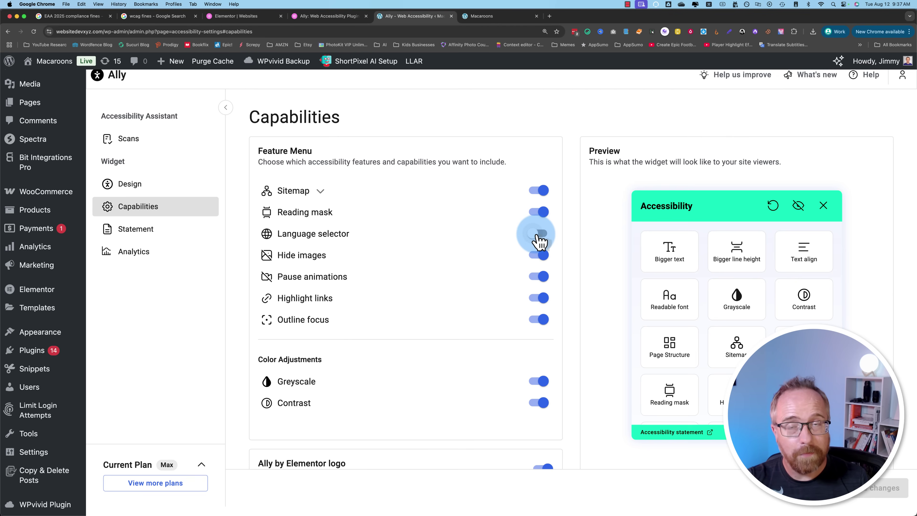
pyautogui.click(539, 234)
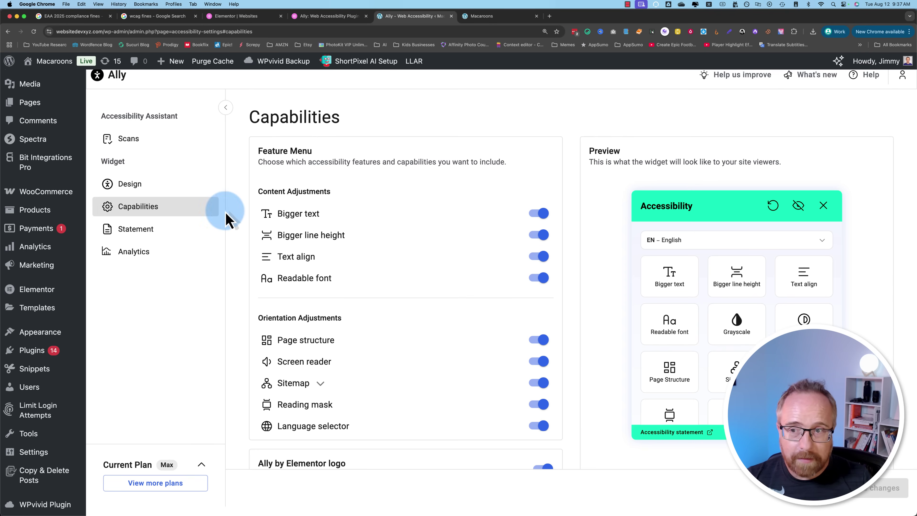
pyautogui.click(148, 233)
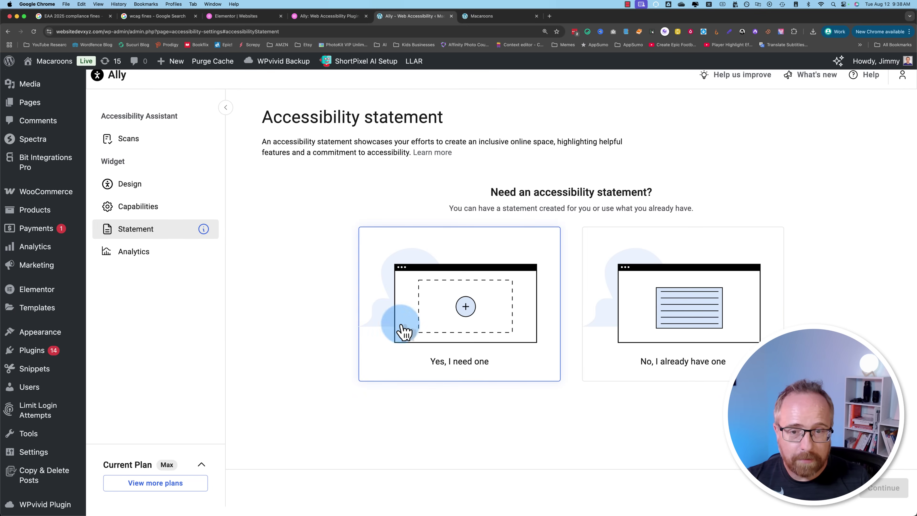
# Step: Start a new accessibility statement and enter WP Learning Lab as the company name
pyautogui.click(432, 320)
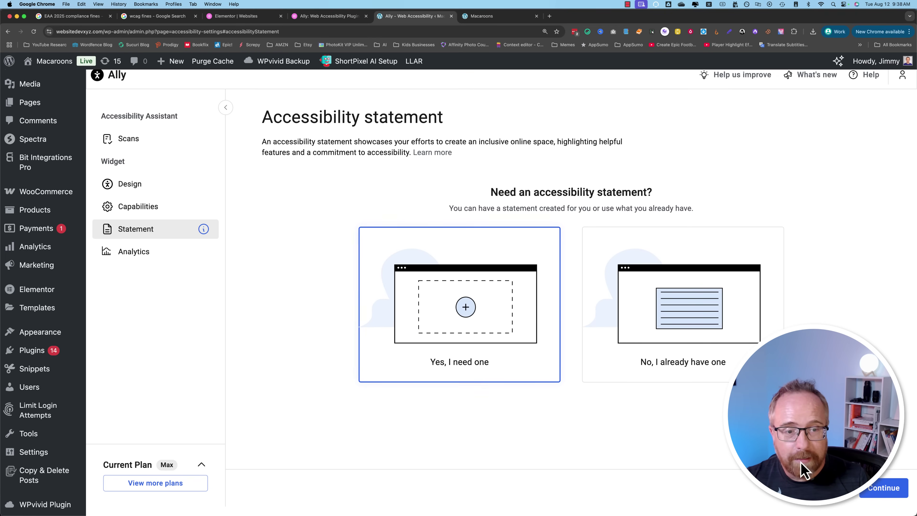
pyautogui.click(882, 489)
pyautogui.click(180, 176)
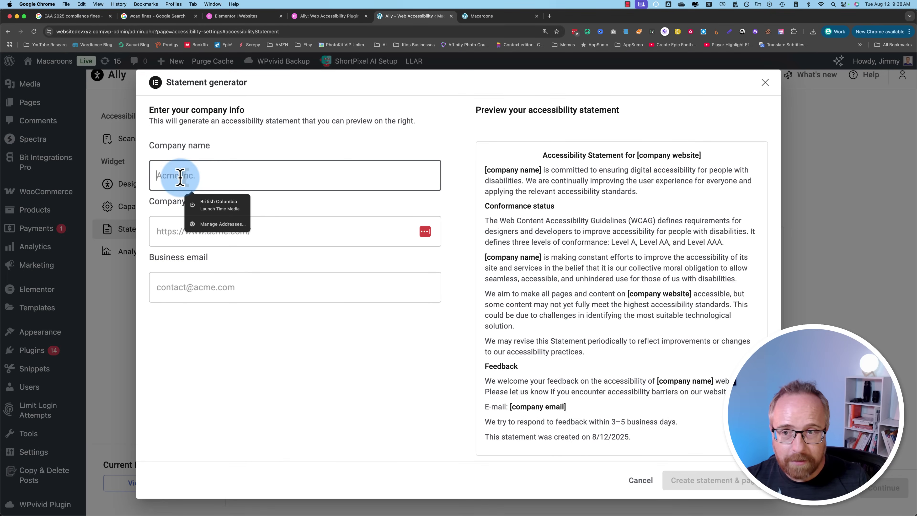
pyautogui.write('WP Learning Lab')
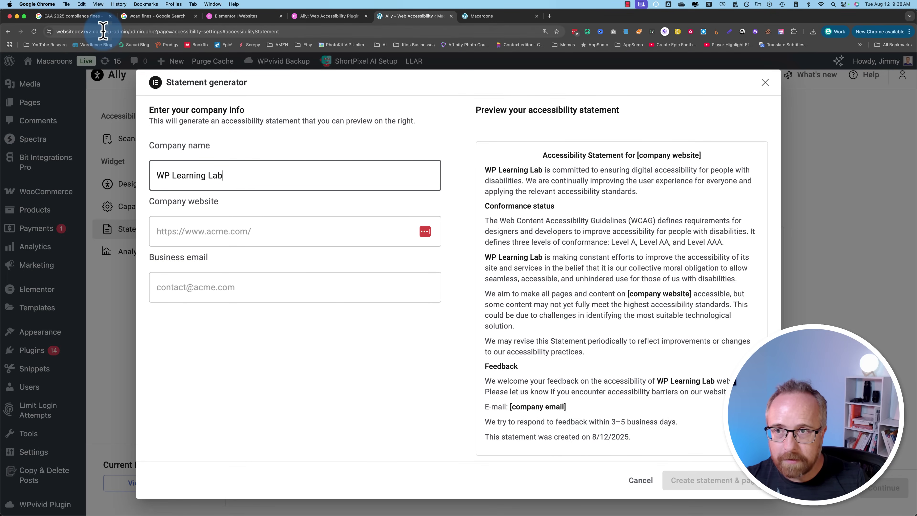
# Step: Use the site's address as the company website and fill in the business email
pyautogui.click(102, 31)
pyautogui.click(215, 230)
pyautogui.write('https://websitedevxyz.com/')
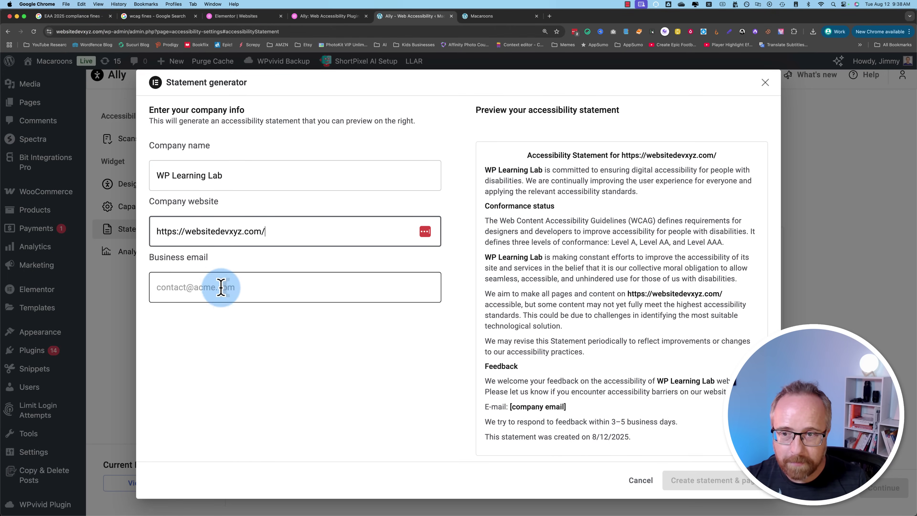
pyautogui.click(209, 285)
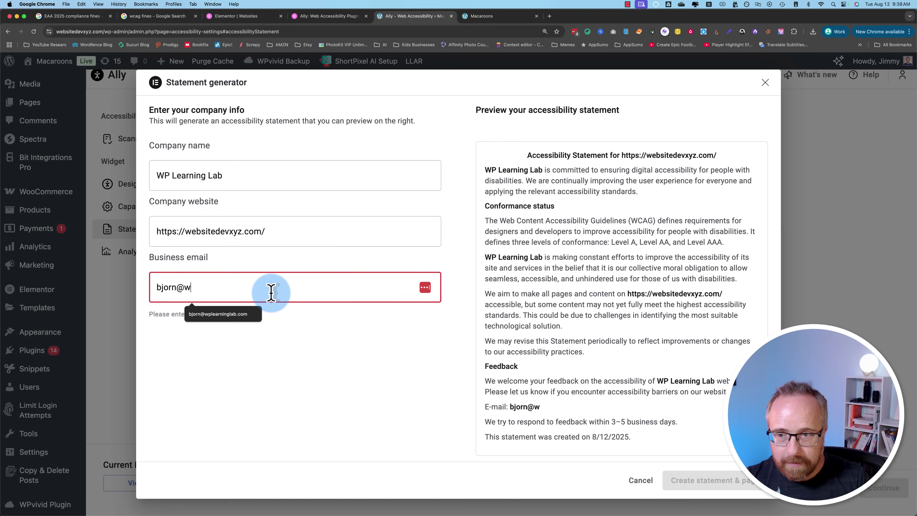
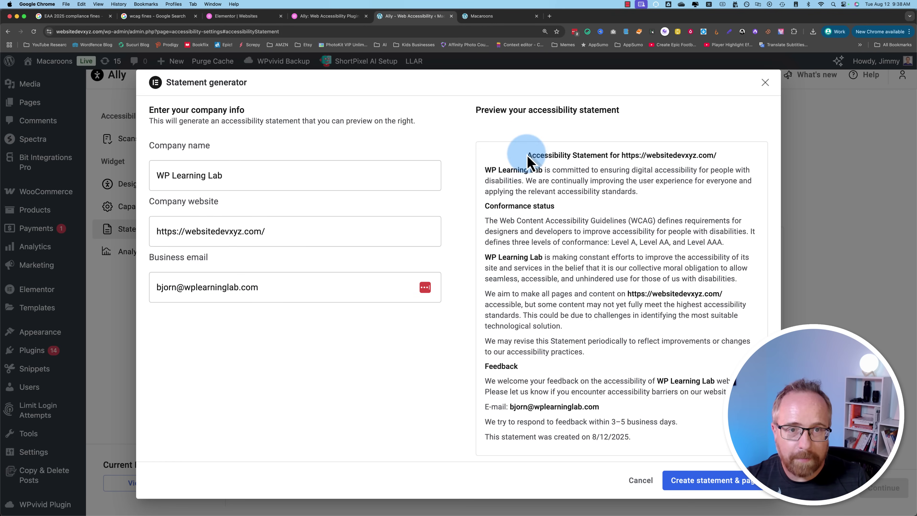
# Step: Create the statement page and acknowledge the notice that it is linked to the widget
pyautogui.moveTo(527, 159); pyautogui.dragTo(669, 436)
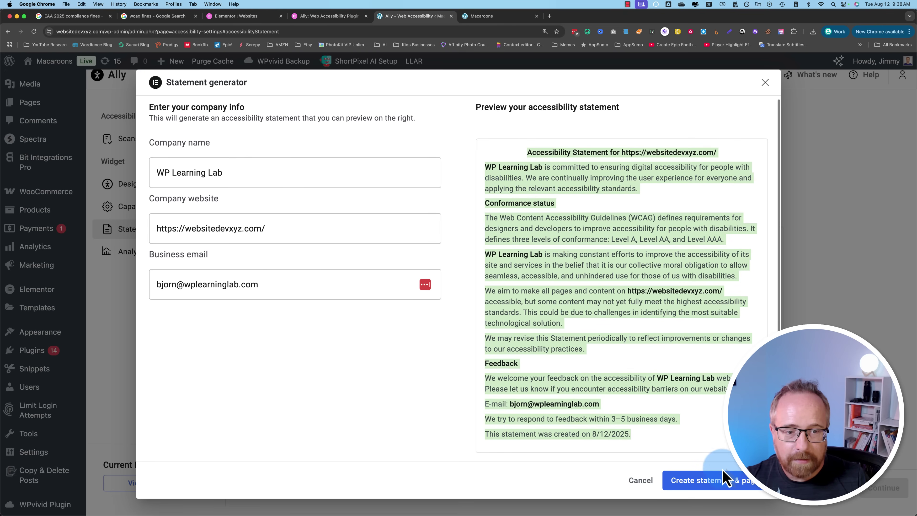
pyautogui.click(720, 484)
pyautogui.click(577, 318)
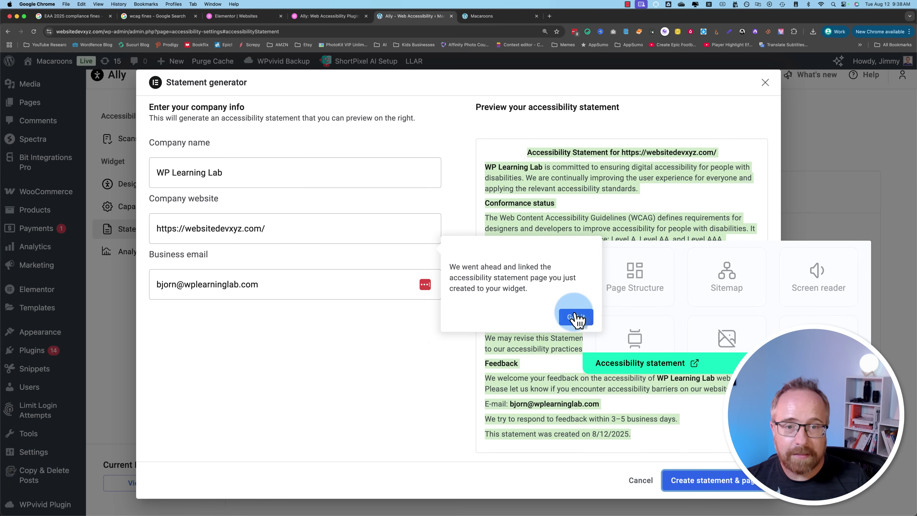
pyautogui.click(338, 249)
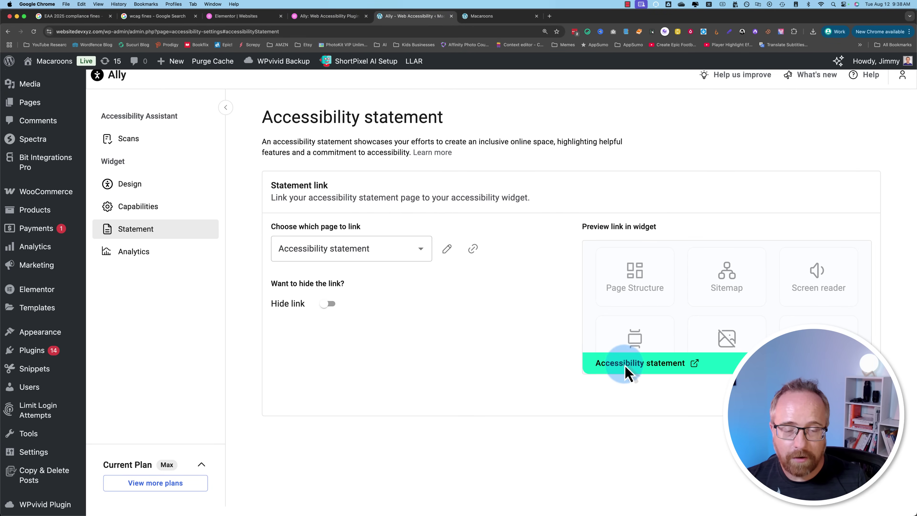
pyautogui.click(477, 19)
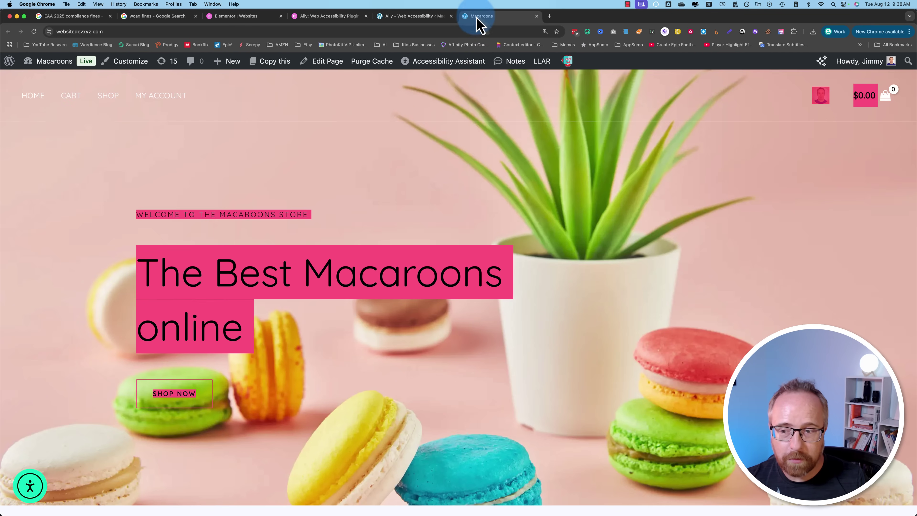
pyautogui.click(34, 33)
pyautogui.click(34, 498)
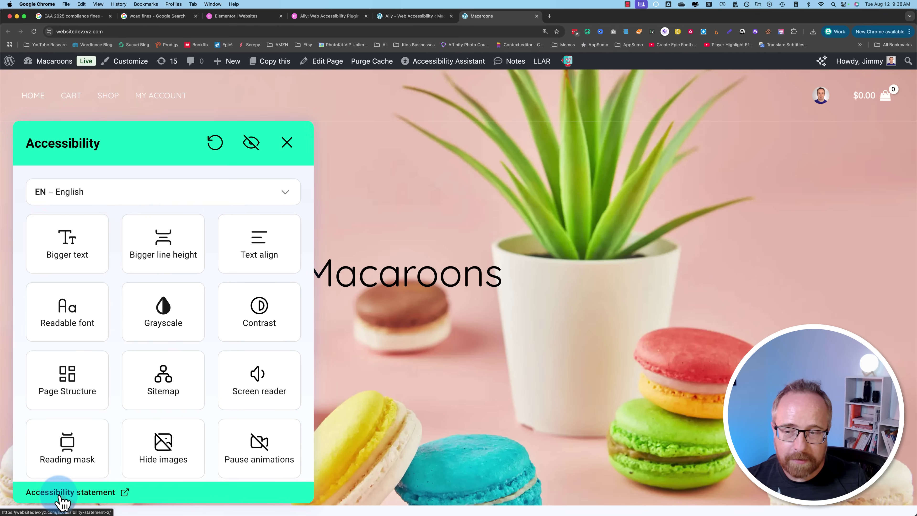
pyautogui.press('Escape')
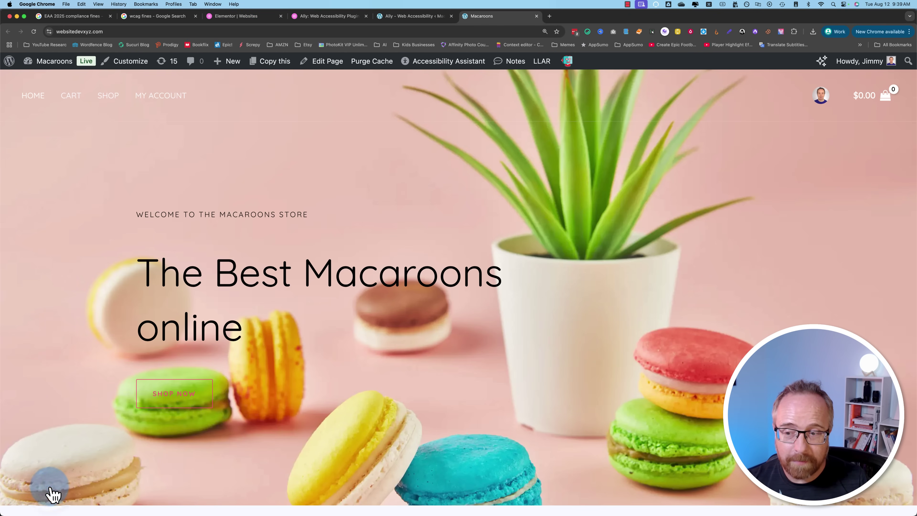
pyautogui.click(51, 493)
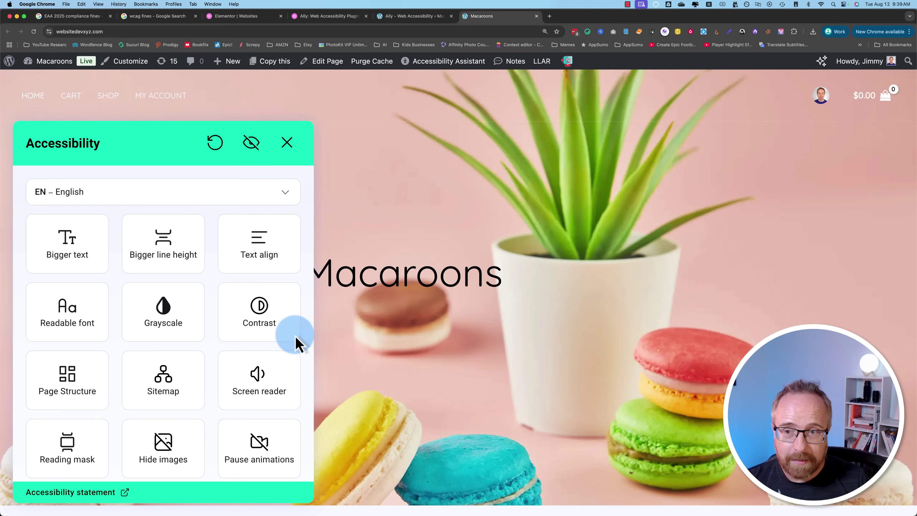
pyautogui.click(183, 196)
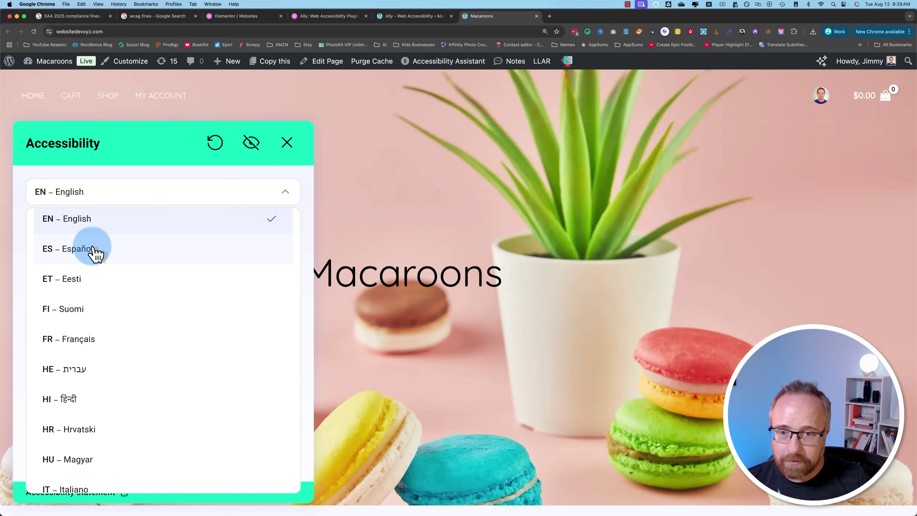
pyautogui.click(95, 253)
pyautogui.scroll(-5, 439, 383)
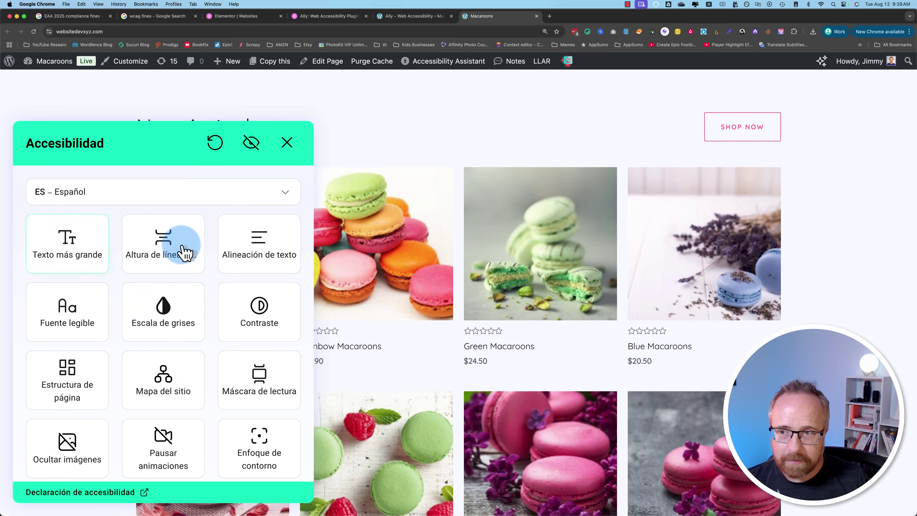
pyautogui.click(190, 190)
pyautogui.click(112, 314)
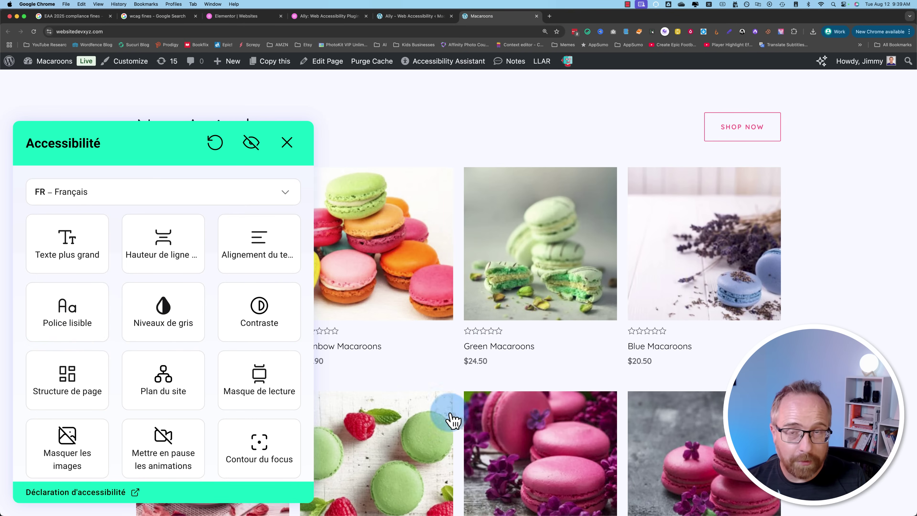
pyautogui.click(130, 201)
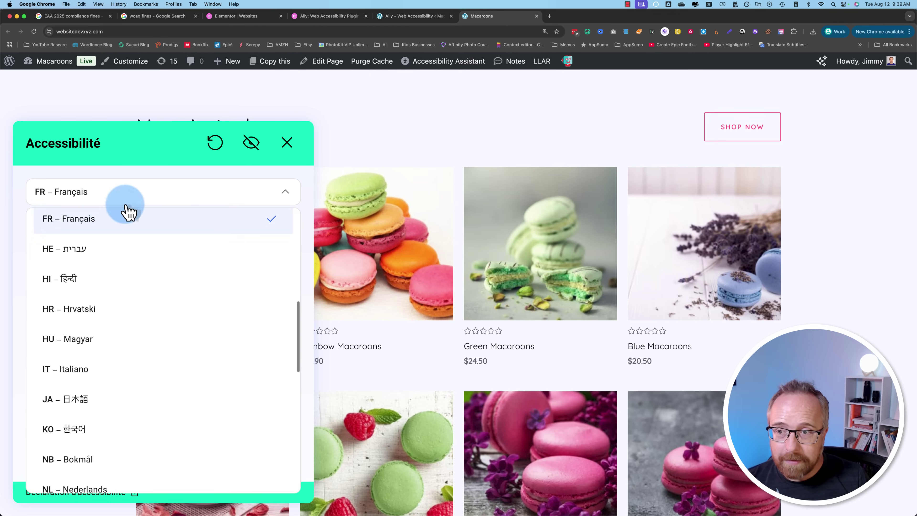
pyautogui.scroll(5, 90, 243)
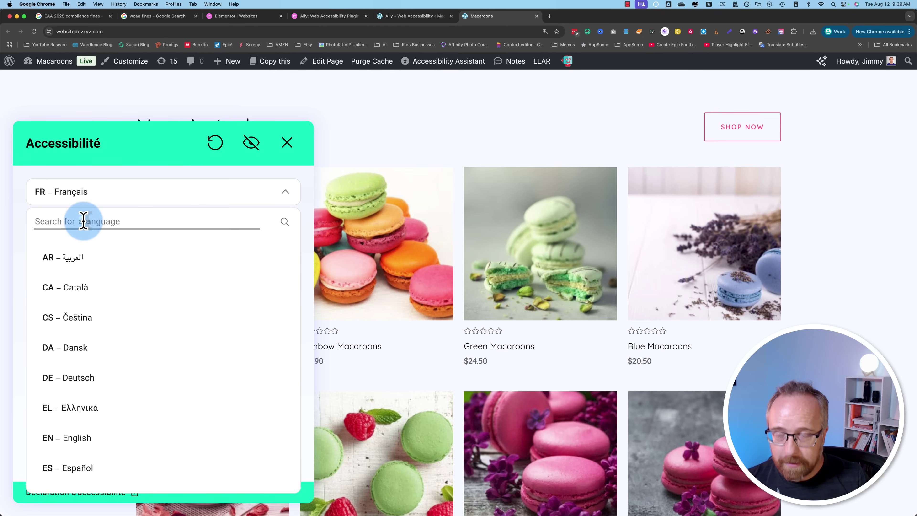
pyautogui.write('en')
pyautogui.click(419, 18)
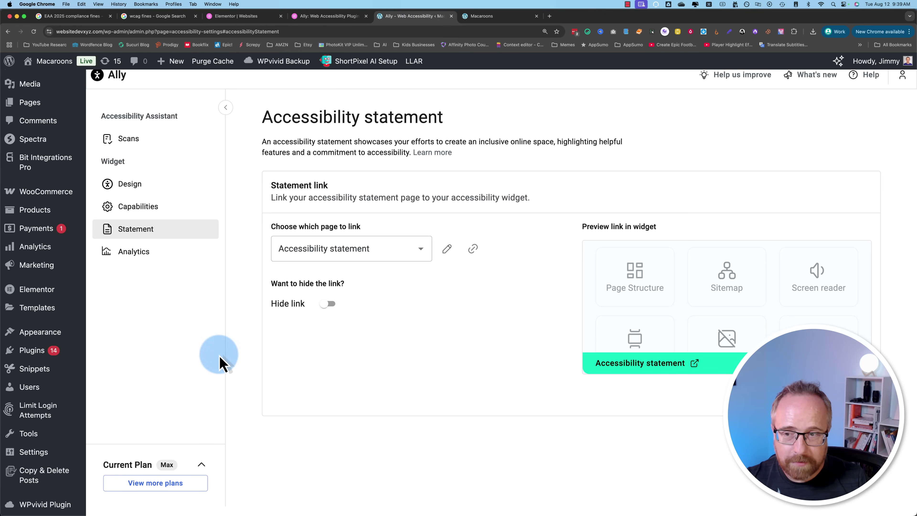
# Step: View Ally's widget Analytics, which shows there is not enough data yet
pyautogui.click(138, 259)
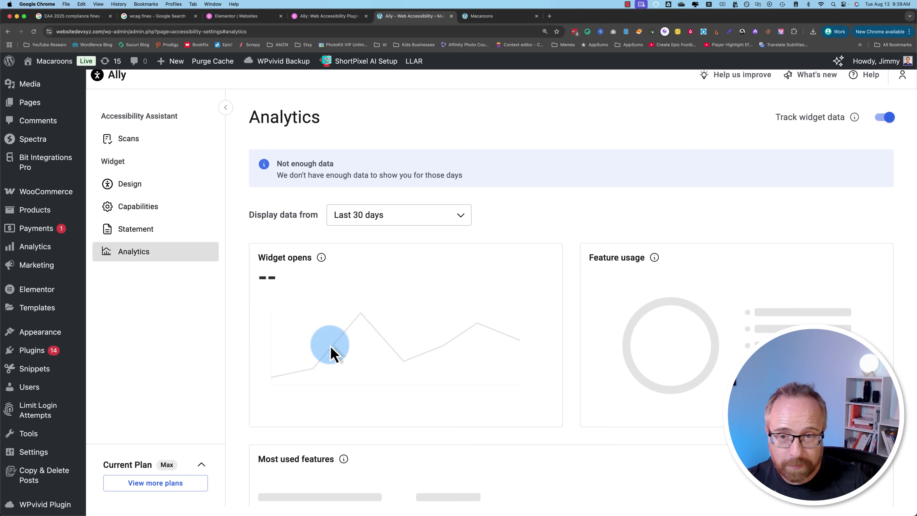
pyautogui.scroll(-4, 365, 395)
pyautogui.scroll(4, 366, 396)
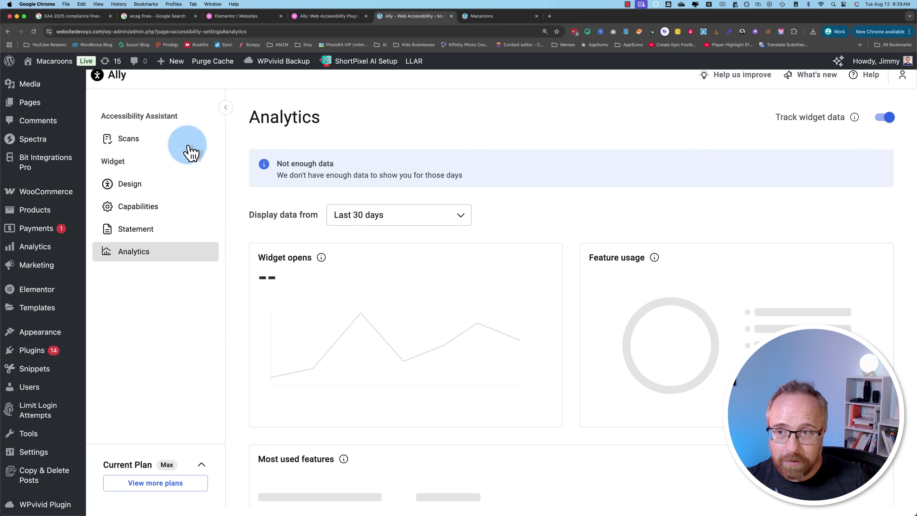
# Step: Look over the Capabilities list, then scroll the Macaroons storefront to Perfect Macaroons
pyautogui.click(132, 210)
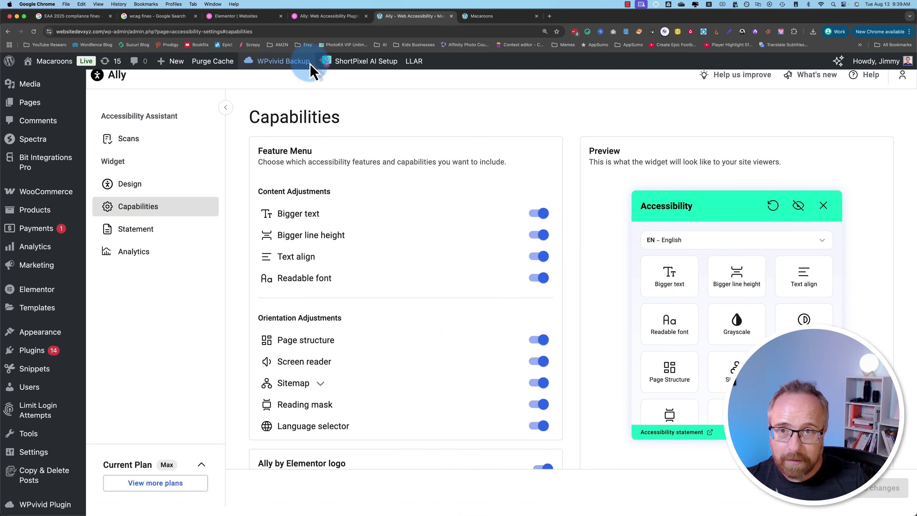
pyautogui.hotkey('ctrl', 'Tab')
pyautogui.scroll(-20, 333, 473)
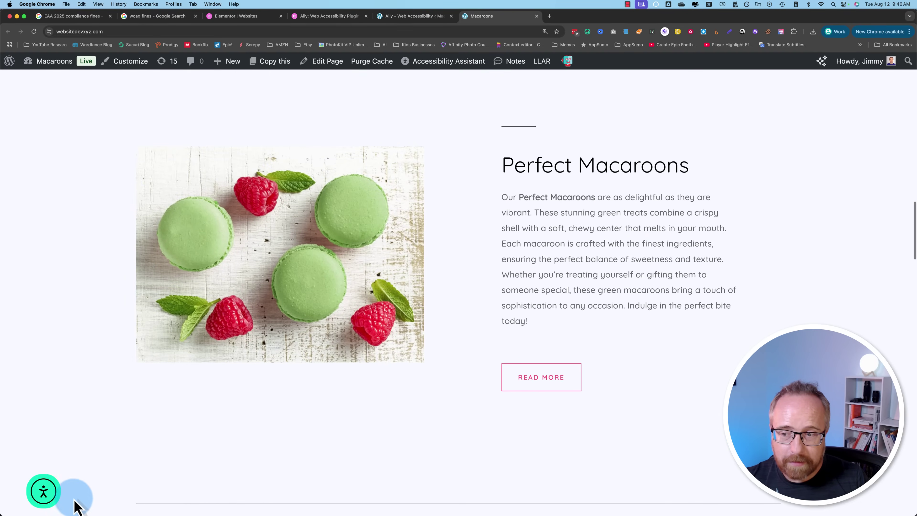
# Step: Enlarge the page text to double size in the accessibility widget, then reset it to normal
pyautogui.click(39, 499)
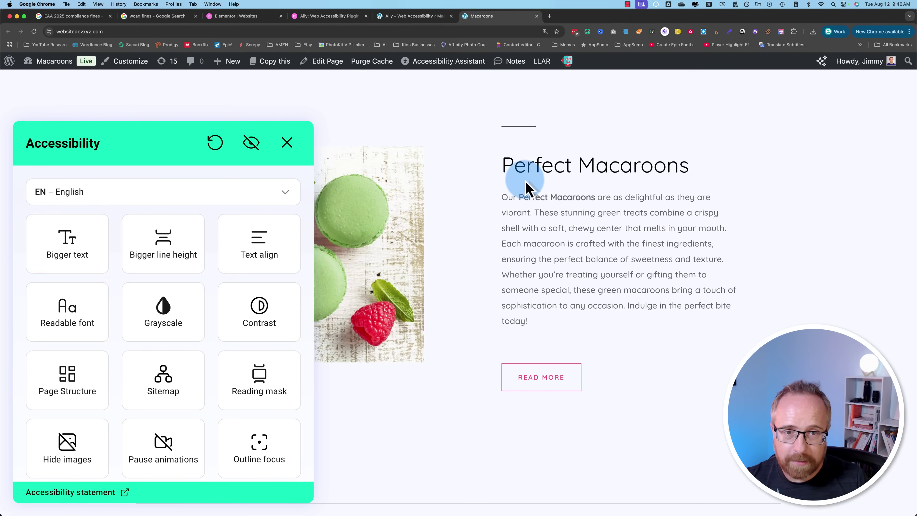
pyautogui.click(63, 240)
pyautogui.click(77, 245)
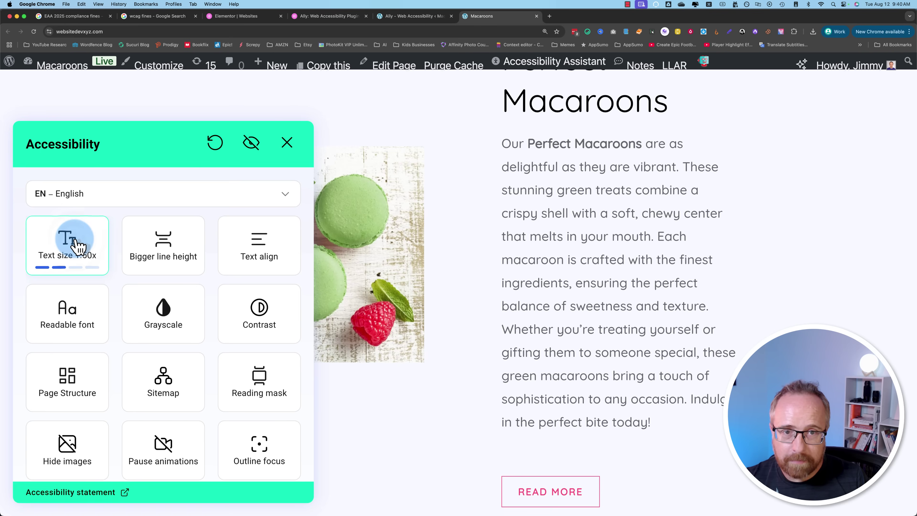
pyautogui.click(78, 246)
pyautogui.click(78, 246)
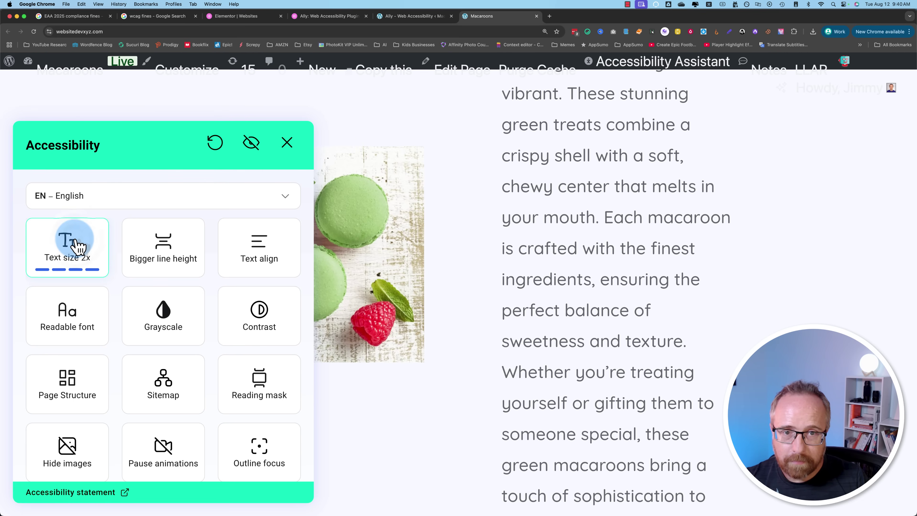
pyautogui.scroll(-15, 386, 395)
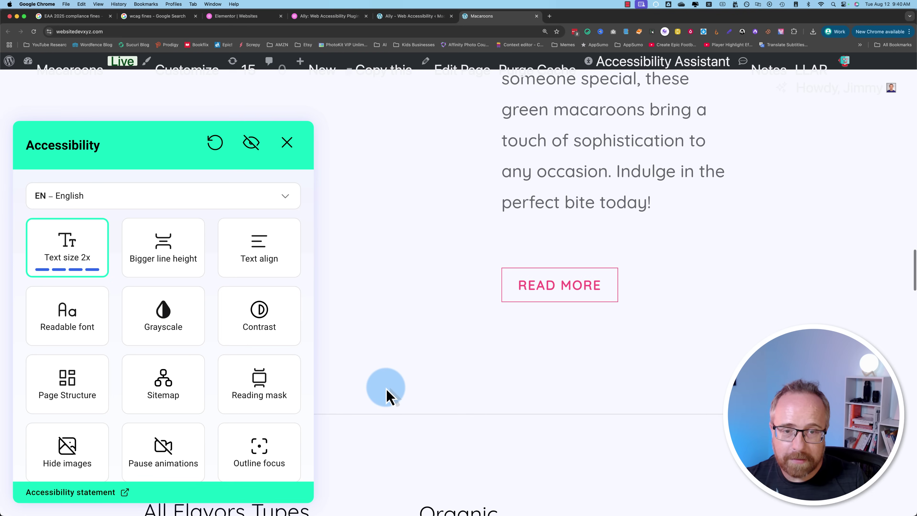
pyautogui.scroll(-4, 386, 395)
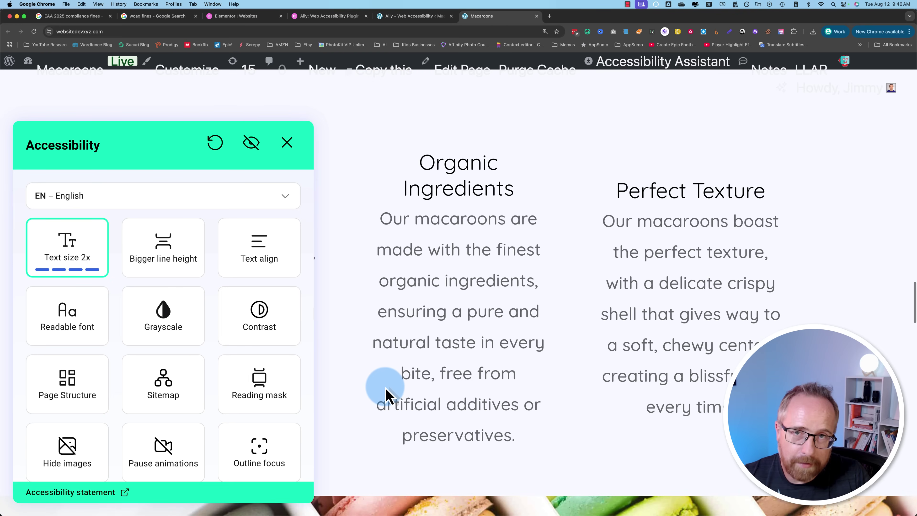
pyautogui.scroll(10, 386, 394)
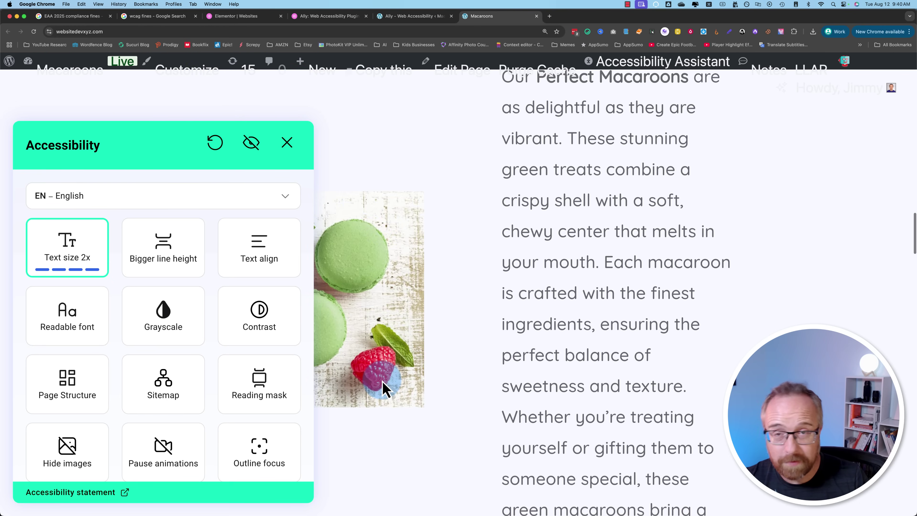
pyautogui.click(59, 241)
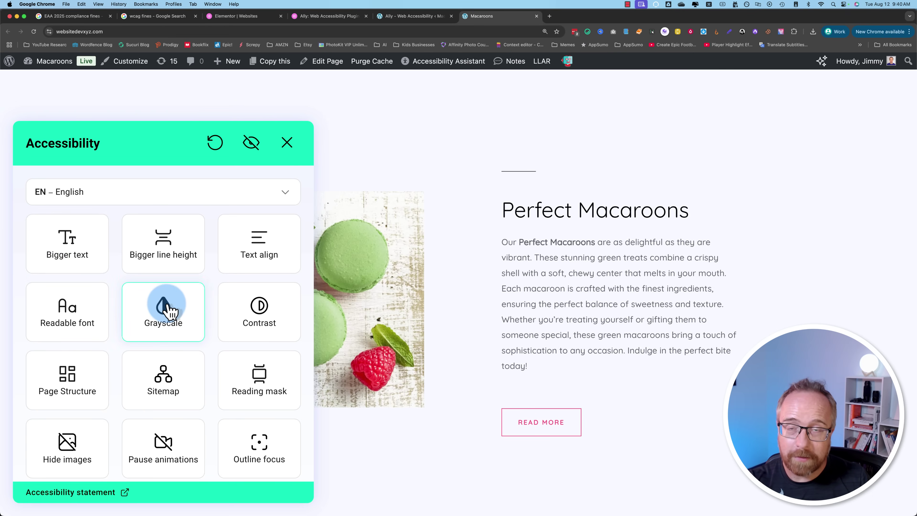
# Step: Set line spacing and text size to double, then reset both to normal
pyautogui.click(175, 263)
pyautogui.click(168, 266)
pyautogui.click(165, 266)
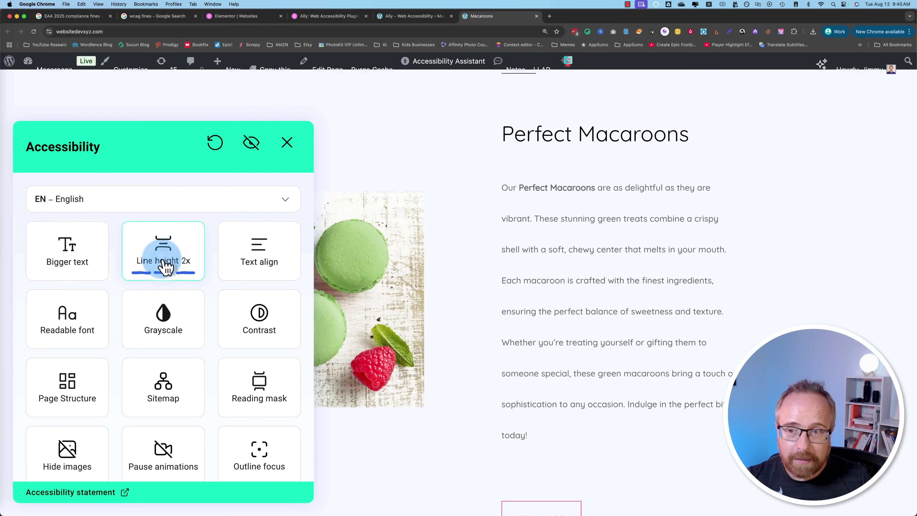
pyautogui.click(84, 269)
pyautogui.click(86, 273)
pyautogui.click(86, 272)
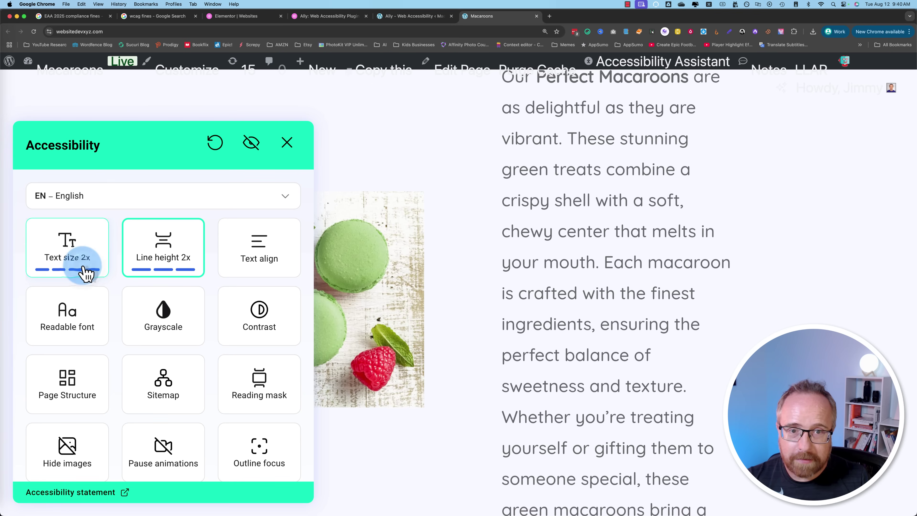
pyautogui.click(170, 267)
pyautogui.click(101, 271)
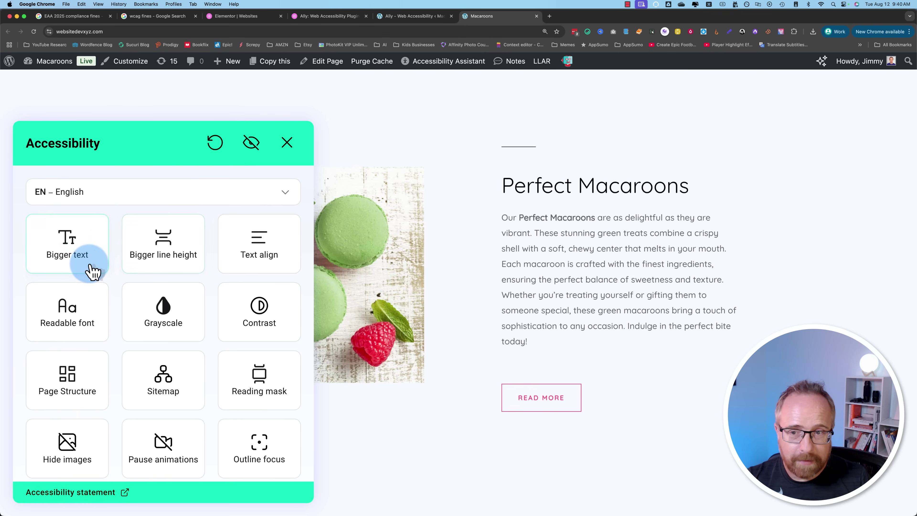
# Step: Cycle through the text alignment options and toggle the readable font on and off
pyautogui.click(265, 269)
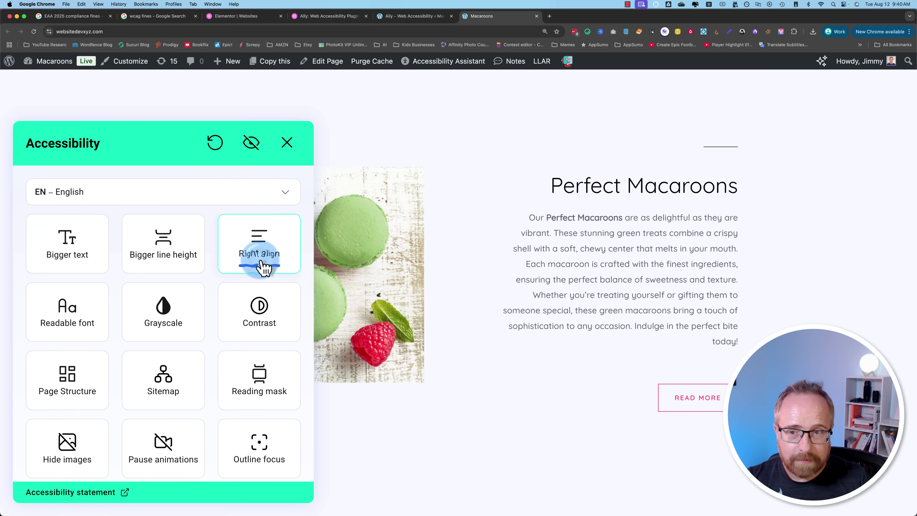
pyautogui.click(285, 266)
pyautogui.click(276, 265)
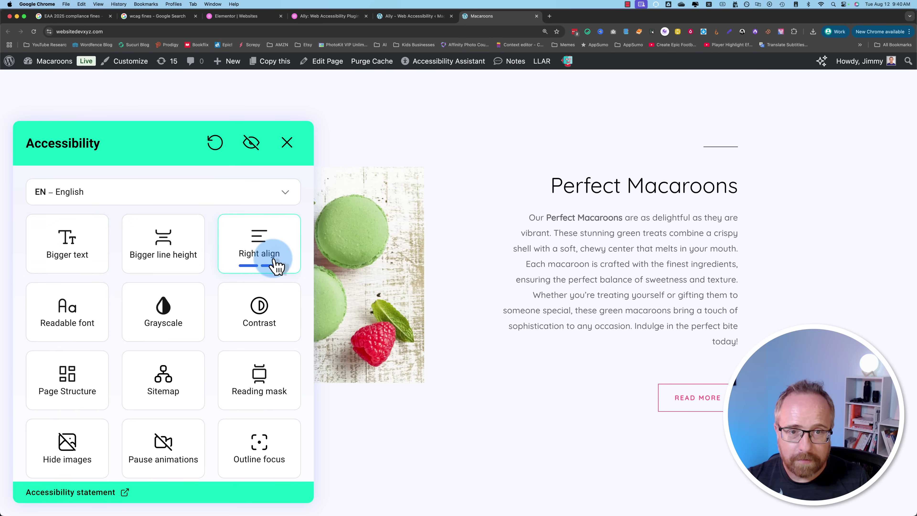
pyautogui.click(273, 264)
pyautogui.click(109, 317)
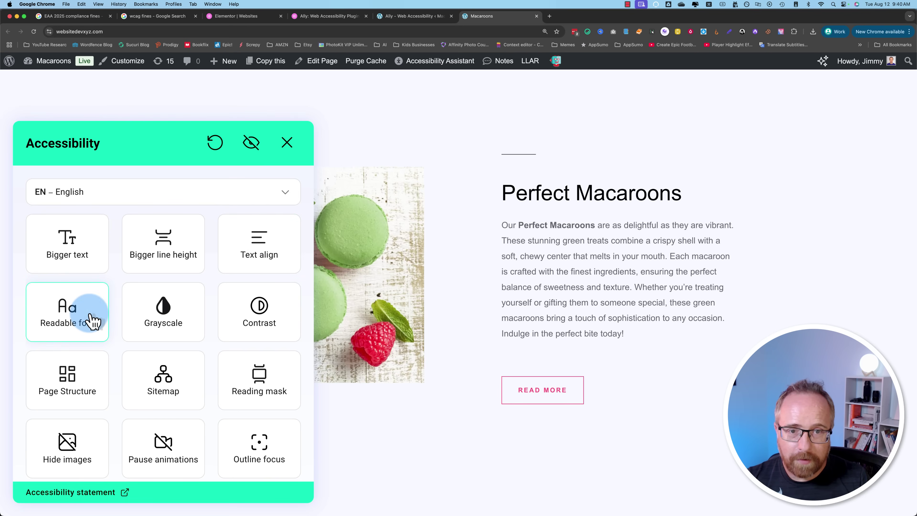
pyautogui.click(93, 320)
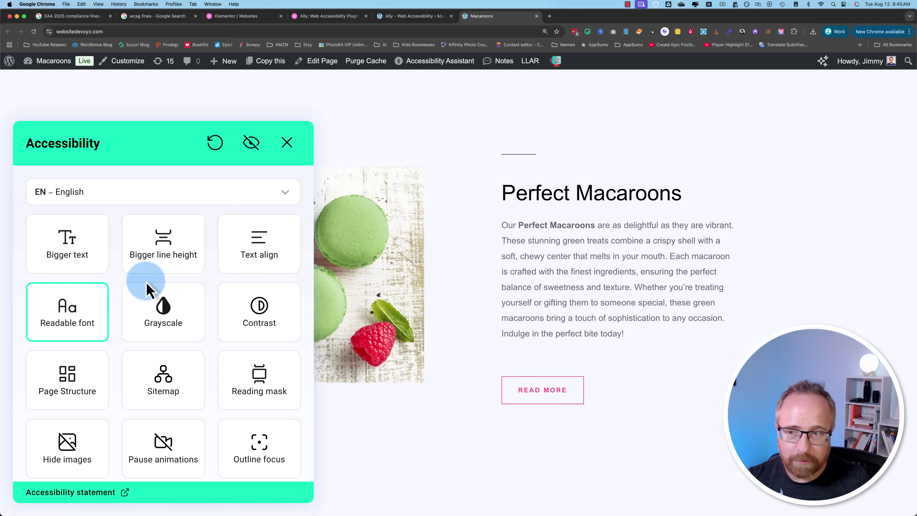
pyautogui.click(78, 322)
pyautogui.click(77, 321)
# Step: Inspect the word Perfect in developer tools, then close them
pyautogui.rightClick(533, 227)
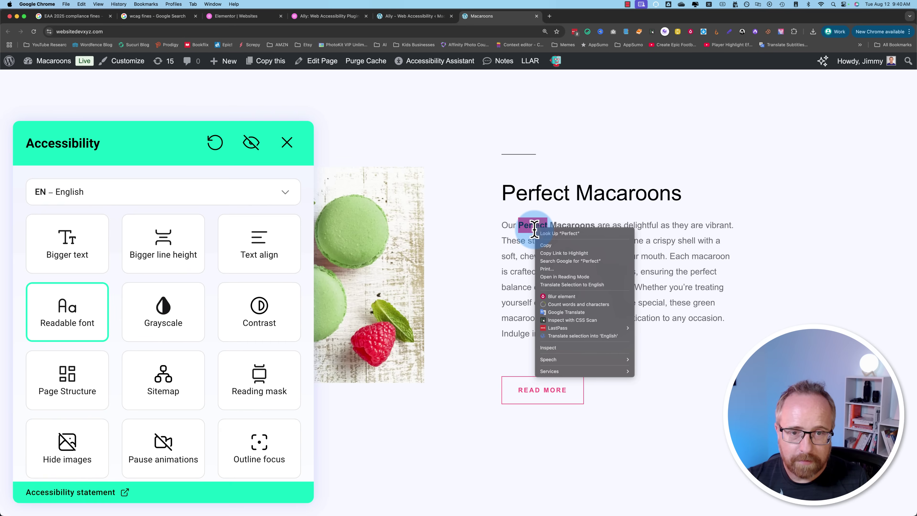
pyautogui.click(550, 348)
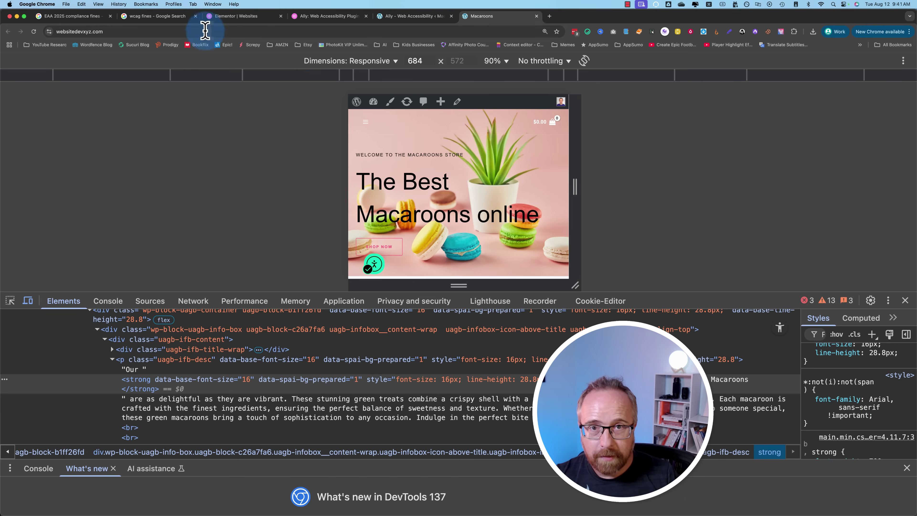
pyautogui.click(905, 300)
pyautogui.scroll(-15, 331, 389)
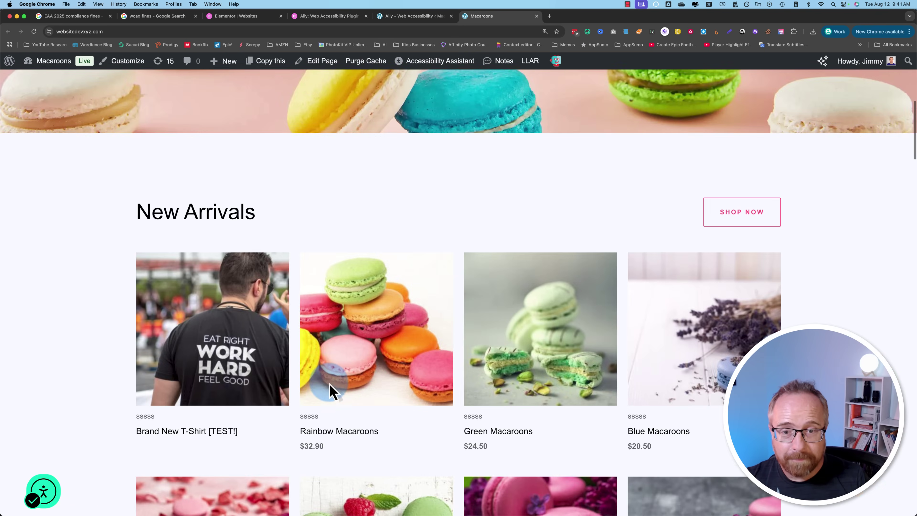
pyautogui.scroll(10, 332, 389)
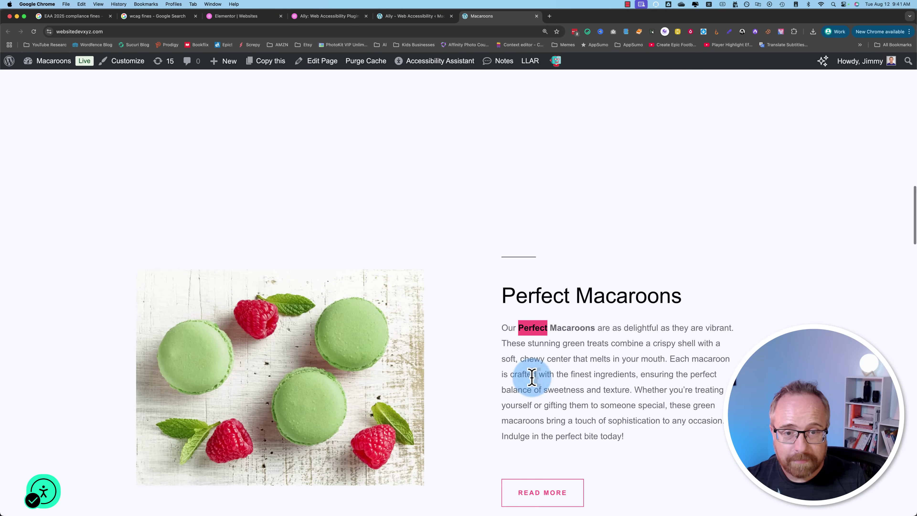
# Step: Close and reopen the accessibility panel, then turn the readable font off
pyautogui.click(50, 489)
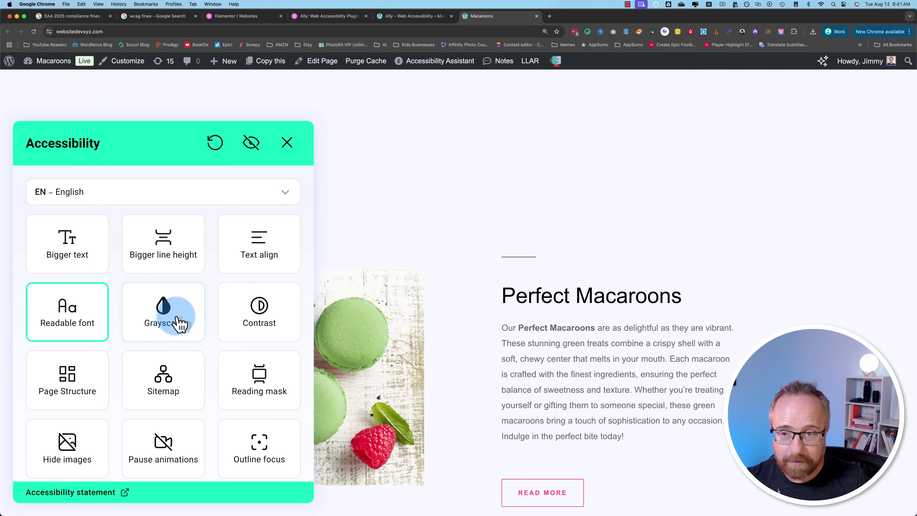
pyautogui.scroll(-2, 178, 321)
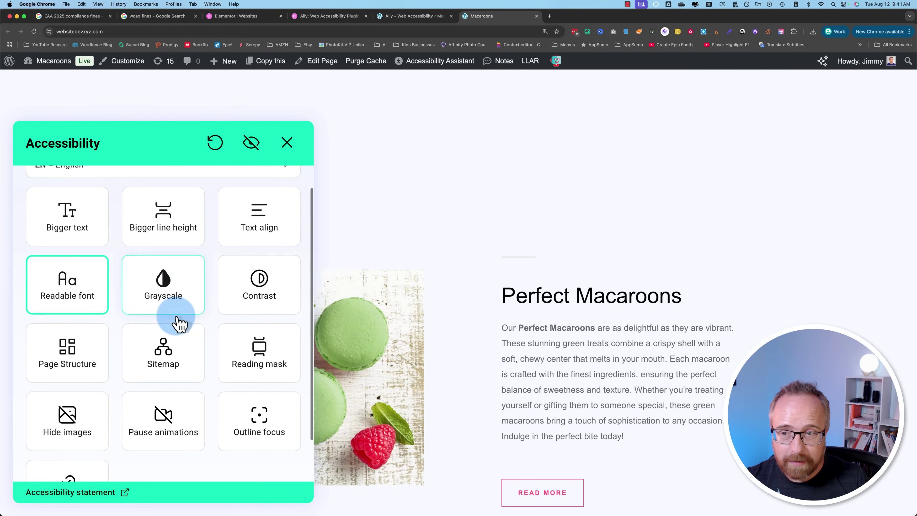
pyautogui.click(290, 143)
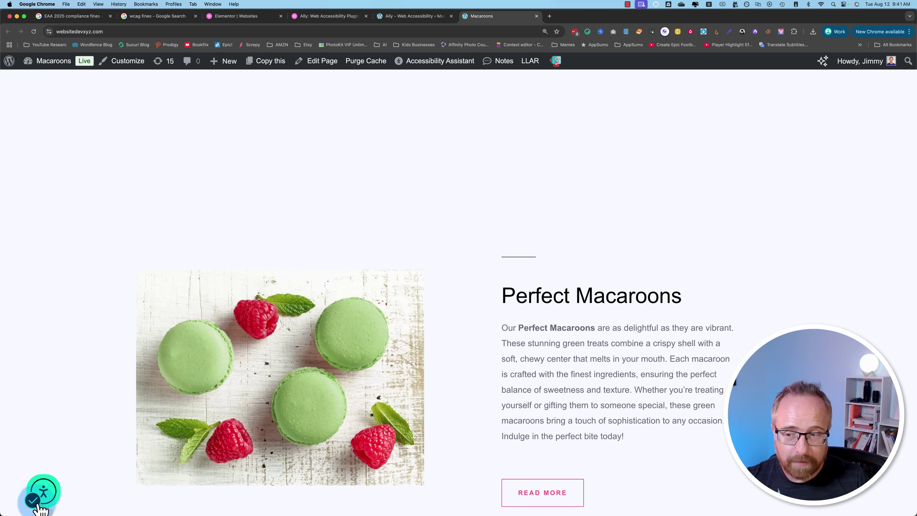
pyautogui.click(50, 502)
pyautogui.scroll(-1, 122, 379)
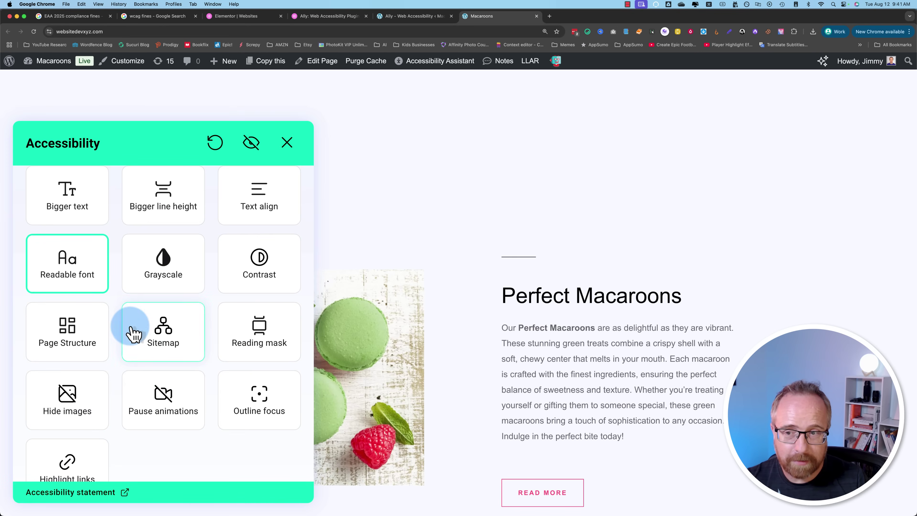
pyautogui.click(105, 290)
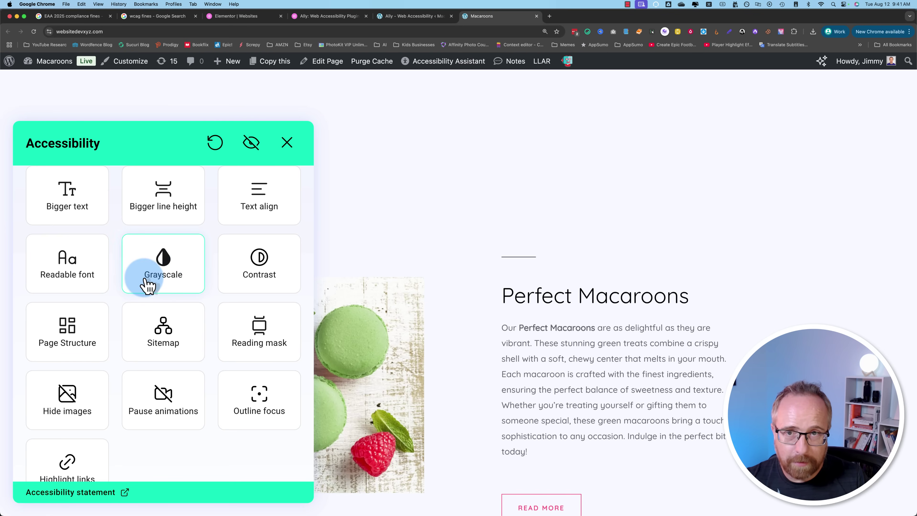
# Step: In Ally's Widget Design settings, change the widget colour from green 0affbf to purple c10aff
pyautogui.click(316, 17)
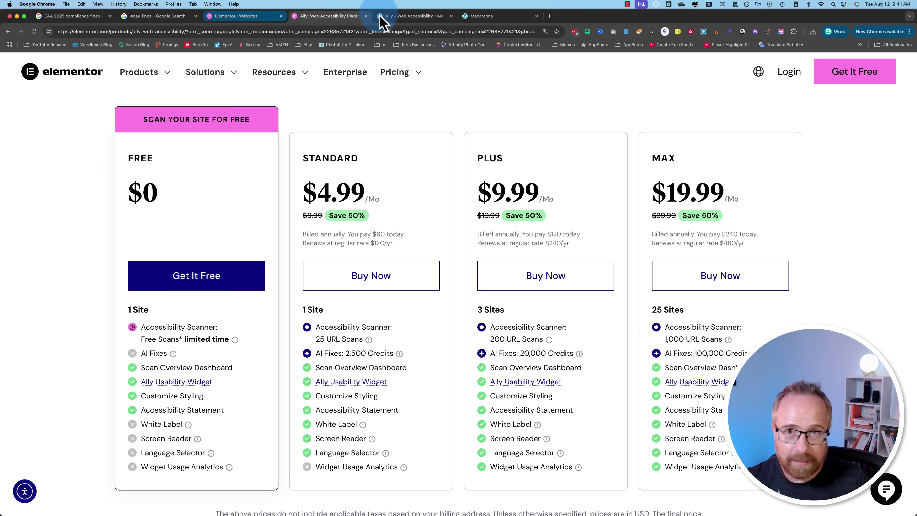
pyautogui.click(397, 17)
pyautogui.click(129, 184)
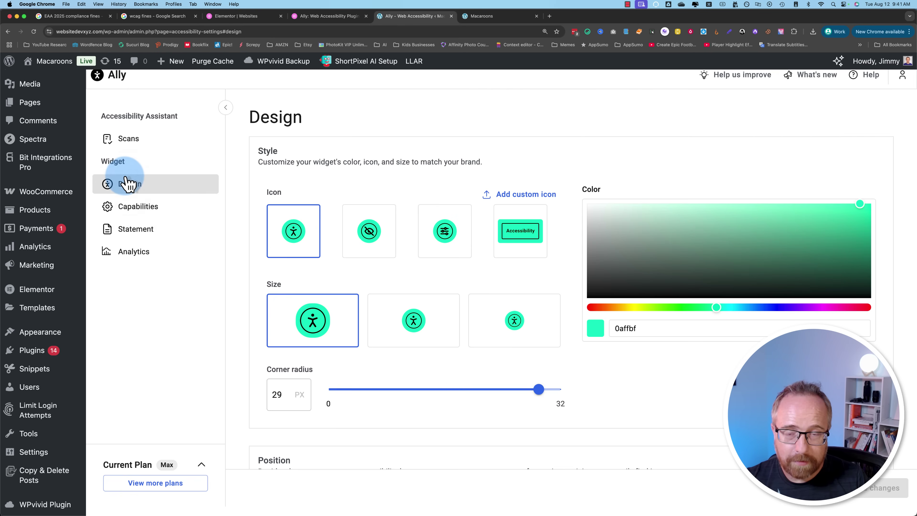
pyautogui.moveTo(661, 310); pyautogui.dragTo(821, 310)
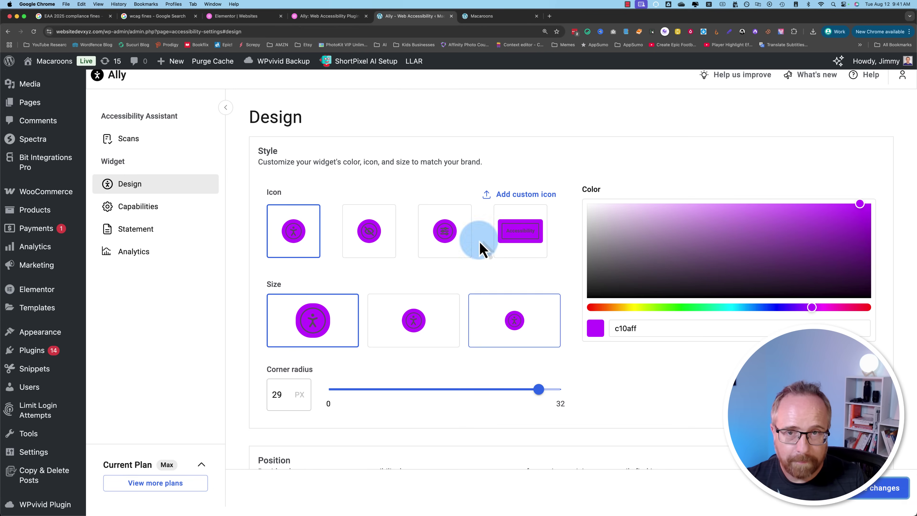
# Step: Reload the Macaroons homepage to show the purple widget
pyautogui.click(476, 18)
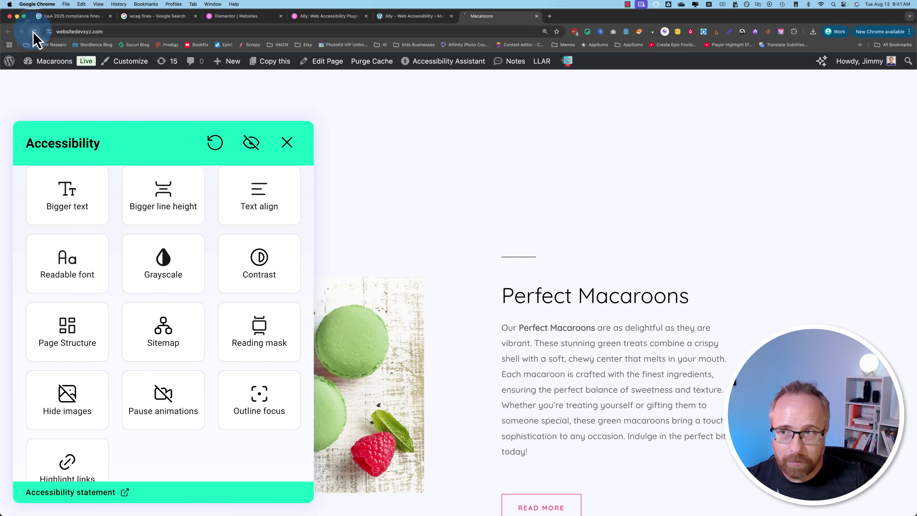
pyautogui.click(254, 257)
pyautogui.click(124, 278)
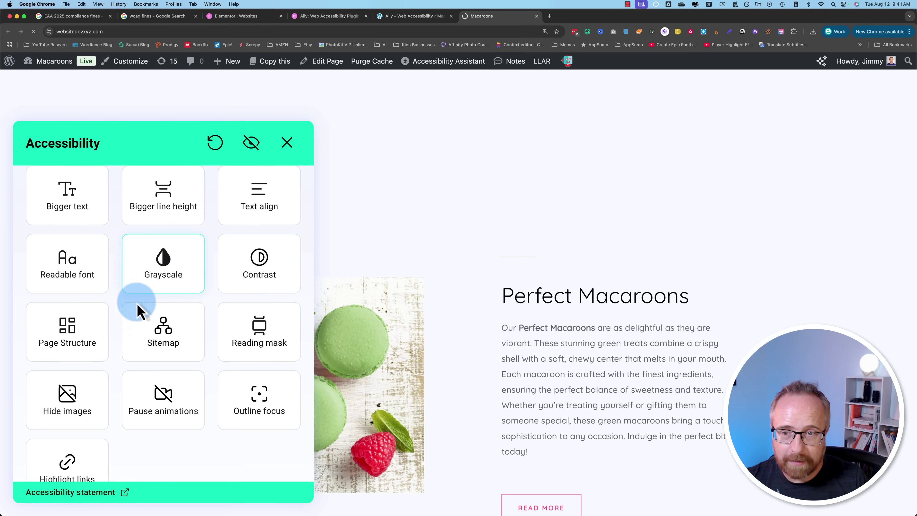
# Step: Turn the page grayscale from the accessibility panel, then switch it back off
pyautogui.click(43, 500)
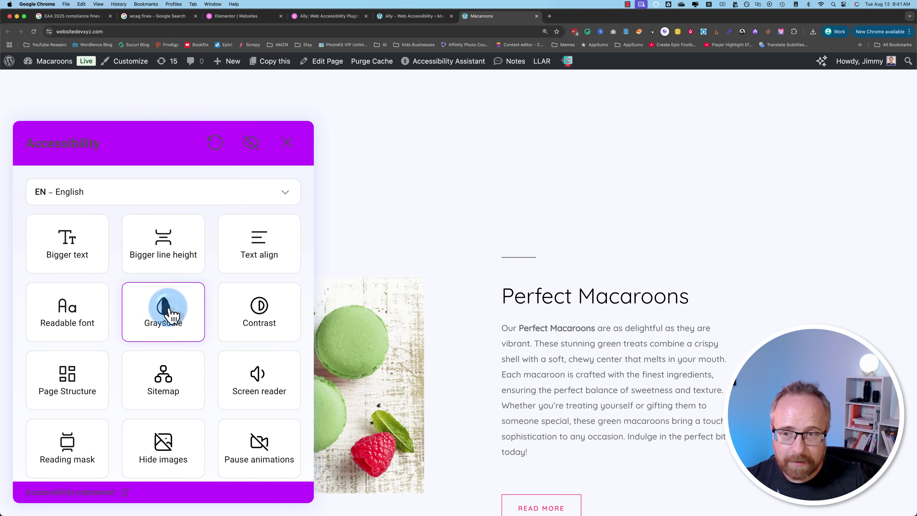
pyautogui.click(173, 315)
pyautogui.scroll(-4, 399, 303)
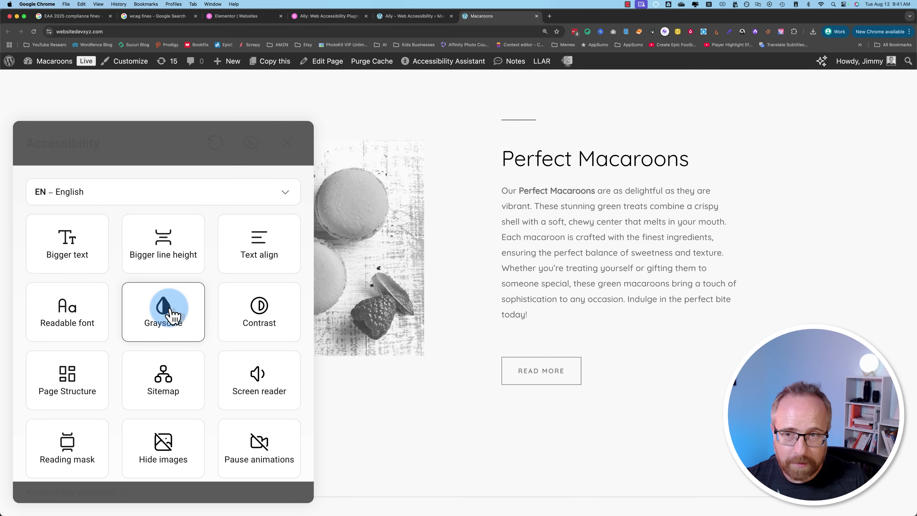
pyautogui.click(174, 314)
# Step: Apply readable font, bigger line height, left alignment, 1.25x text and grayscale, with screen reader off
pyautogui.click(94, 330)
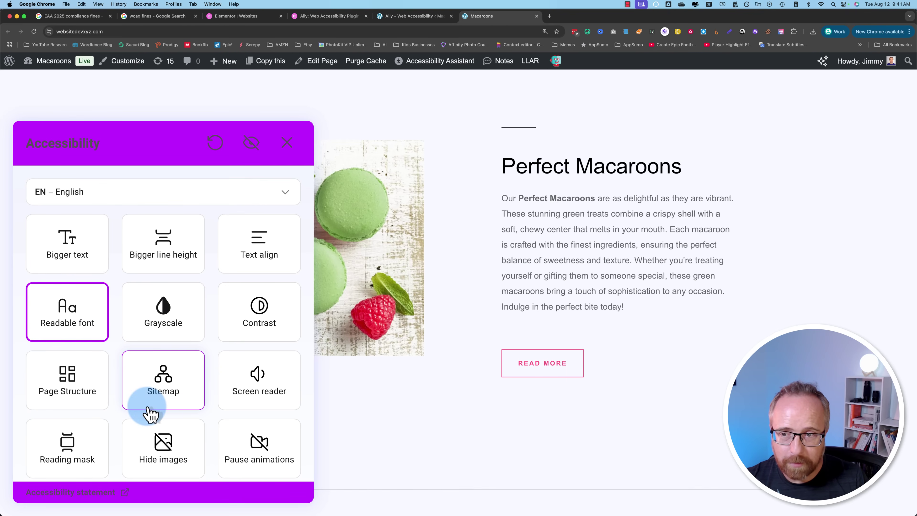
pyautogui.click(176, 266)
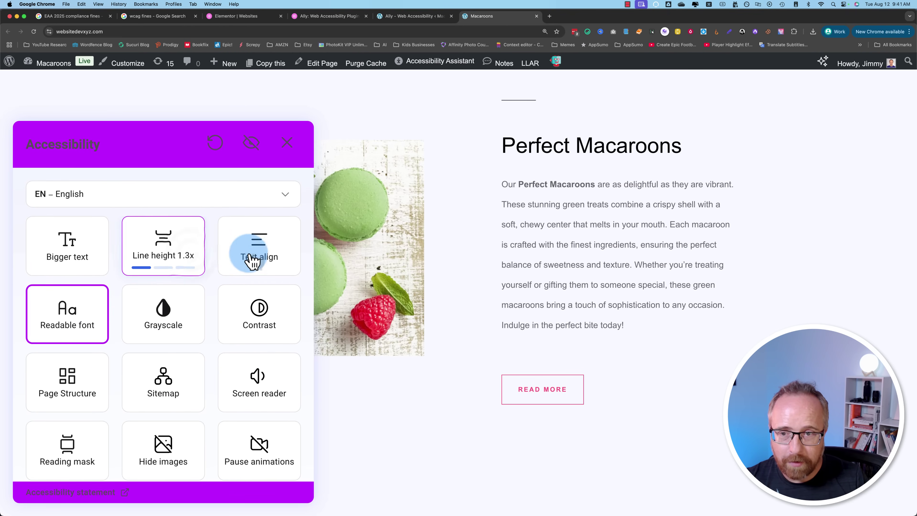
pyautogui.click(252, 261)
pyautogui.click(101, 267)
pyautogui.click(245, 373)
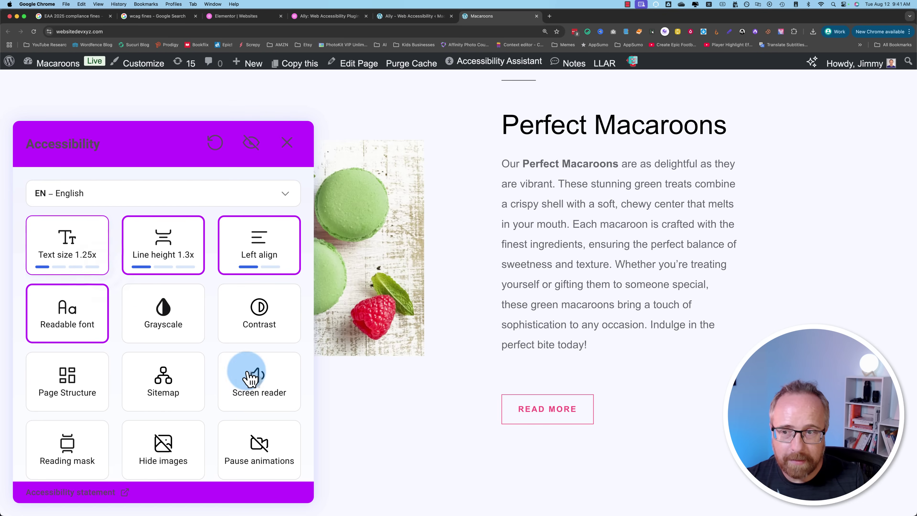
pyautogui.click(197, 337)
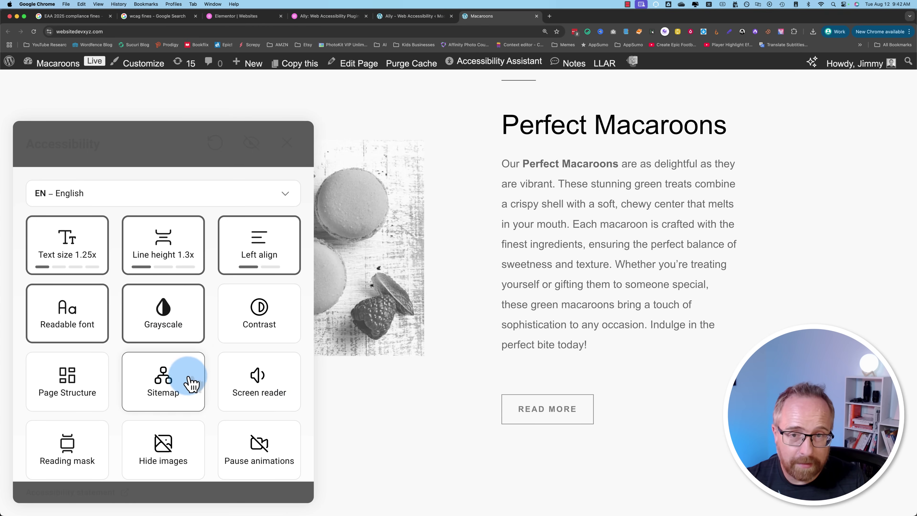
# Step: Reset all accessibility adjustments so the page returns to its default look
pyautogui.scroll(15, 394, 364)
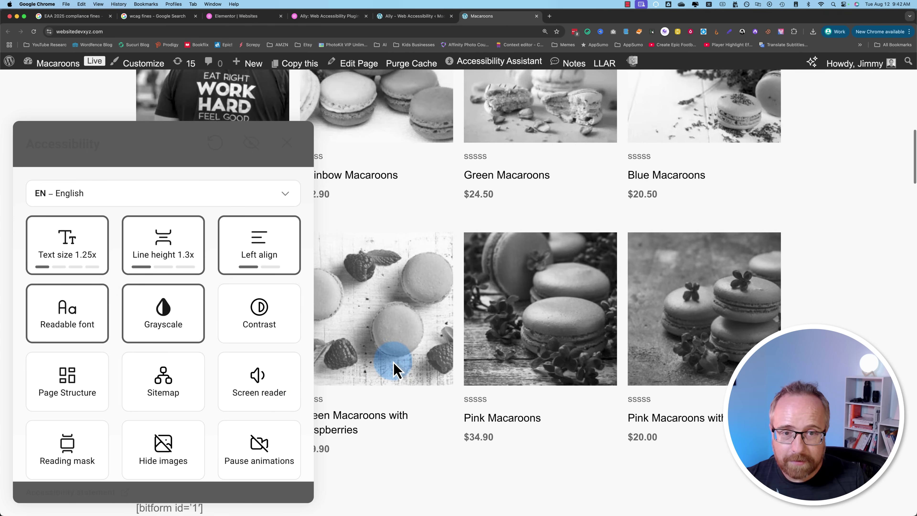
pyautogui.scroll(-15, 394, 364)
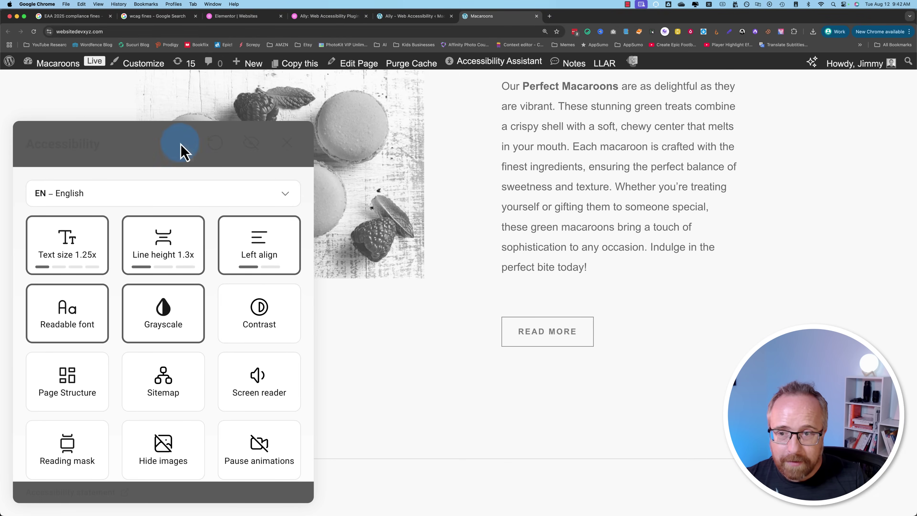
pyautogui.click(215, 150)
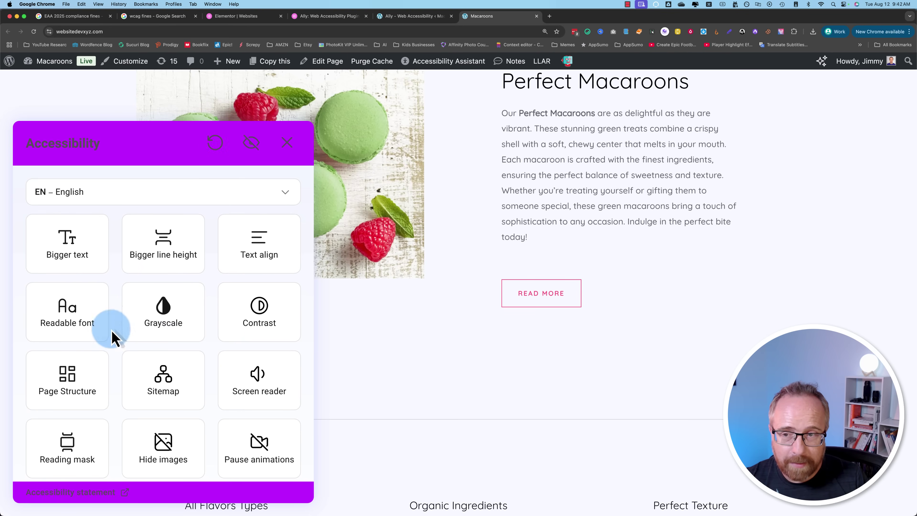
# Step: Cycle contrast through dark, light and high back to normal, then show the Headings structure
pyautogui.click(255, 311)
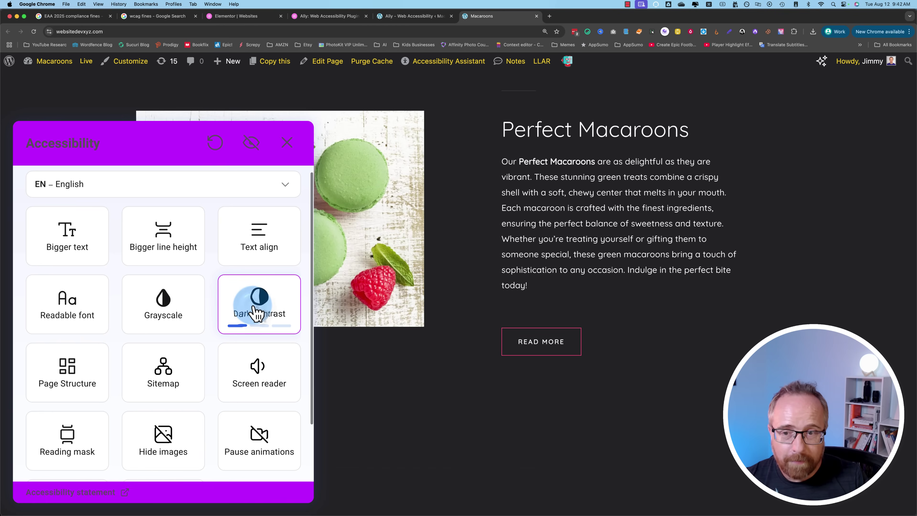
pyautogui.scroll(8, 432, 307)
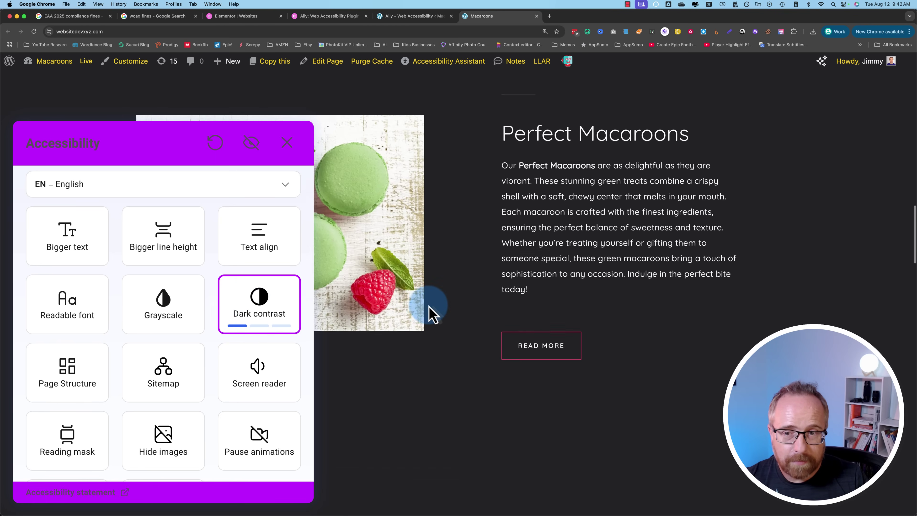
pyautogui.scroll(10, 432, 308)
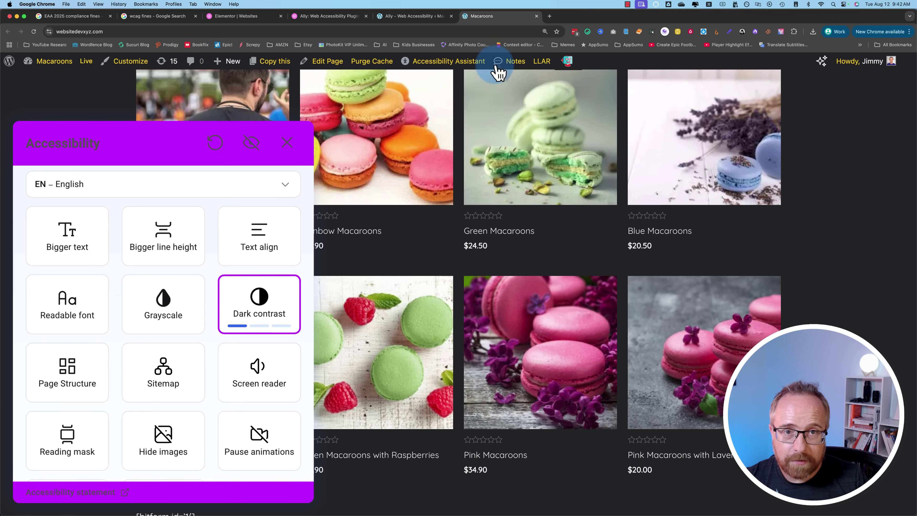
pyautogui.click(224, 307)
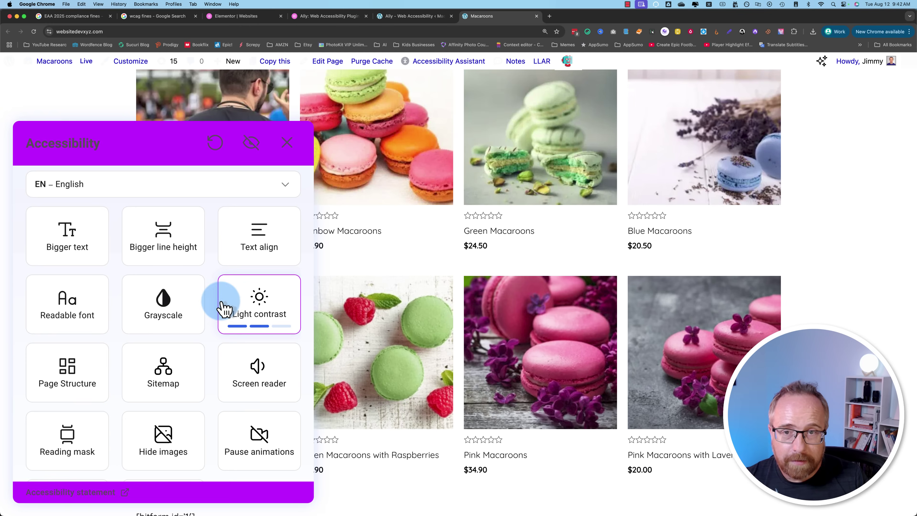
pyautogui.click(270, 302)
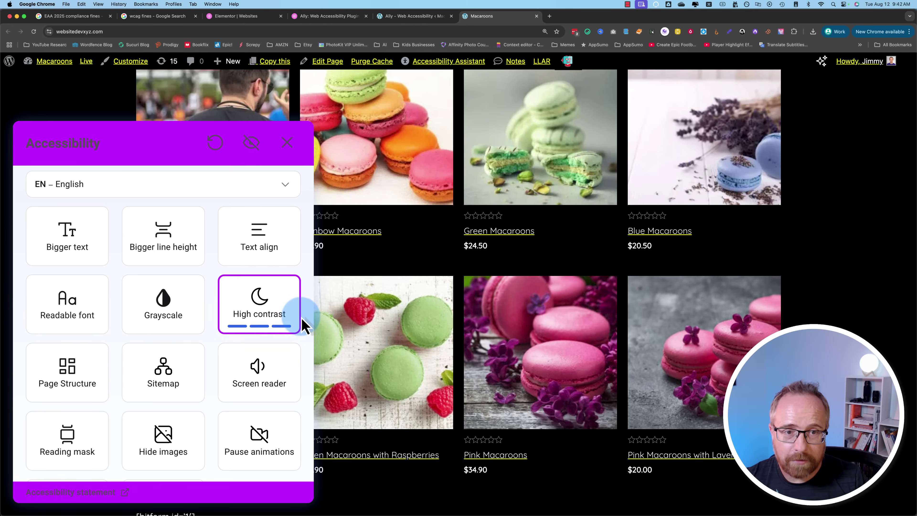
pyautogui.click(283, 317)
pyautogui.scroll(-2, 430, 369)
pyautogui.click(67, 388)
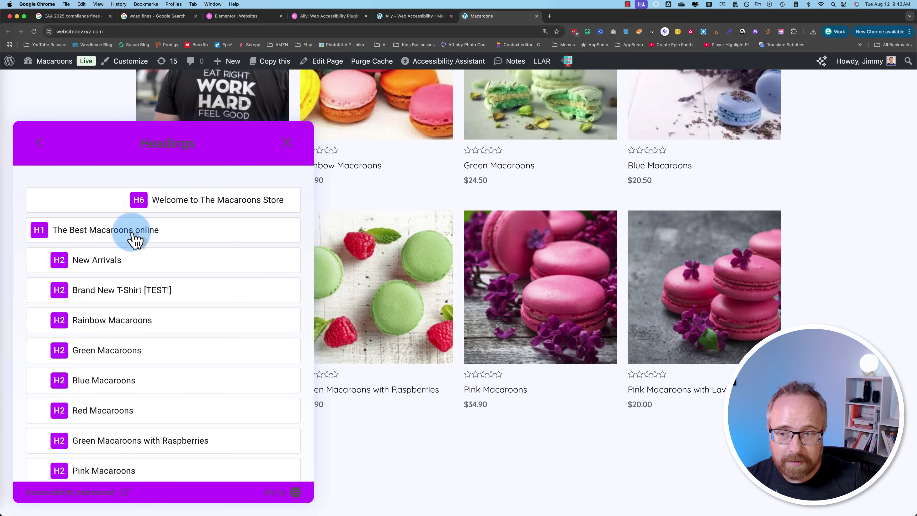
# Step: Jump to the Red Macaroons section from the Headings list
pyautogui.scroll(-7, 127, 437)
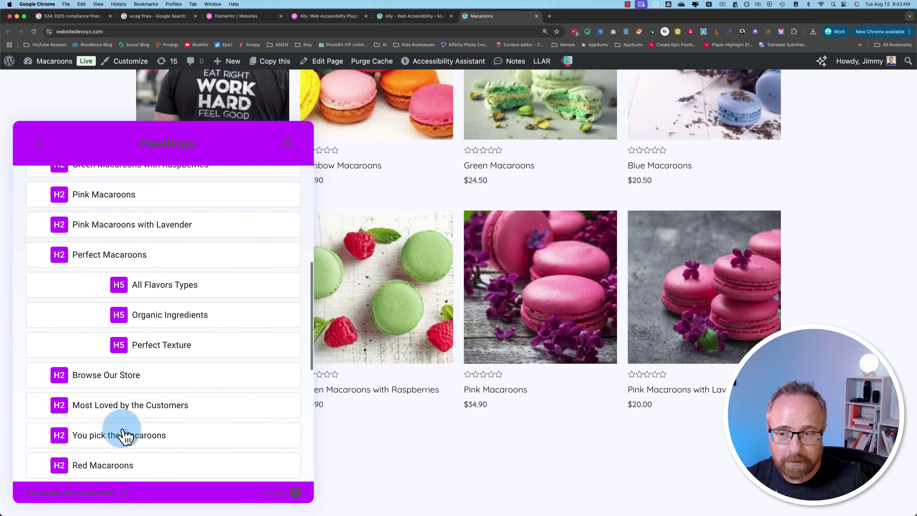
pyautogui.scroll(-2, 125, 436)
pyautogui.click(121, 419)
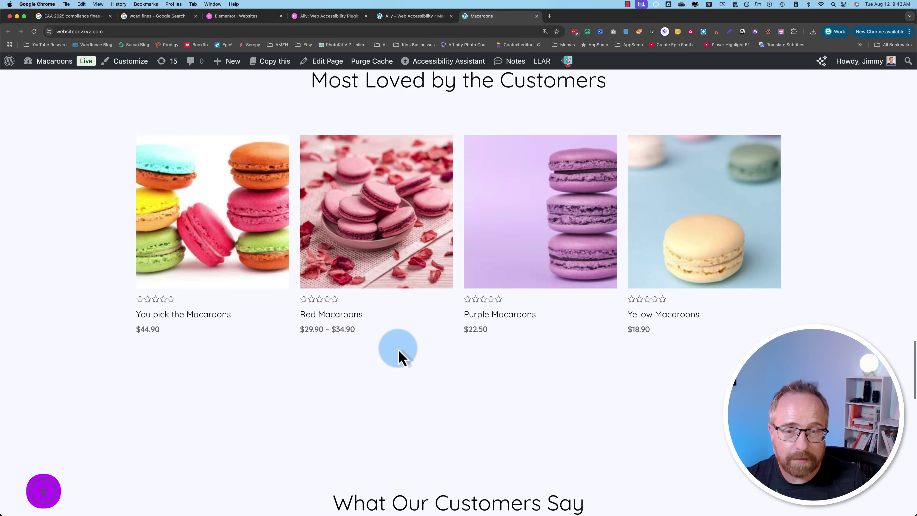
# Step: Open the site's XML sitemap from the widget, scroll through it, and close it
pyautogui.scroll(-10, 399, 352)
pyautogui.click(188, 319)
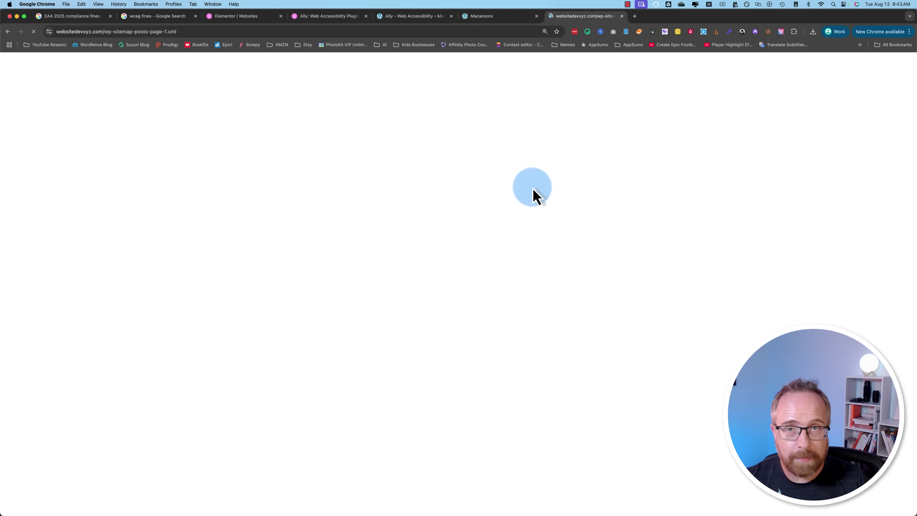
pyautogui.scroll(-5, 421, 327)
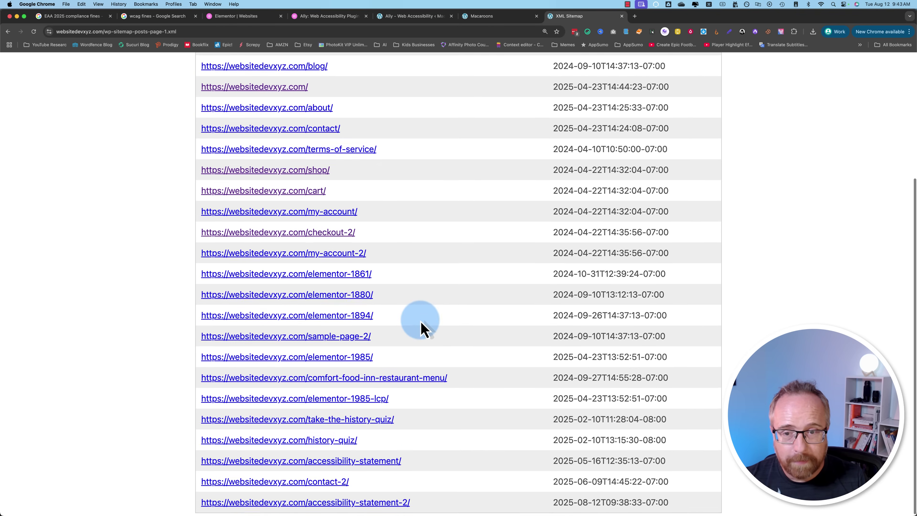
pyautogui.press('super+w')
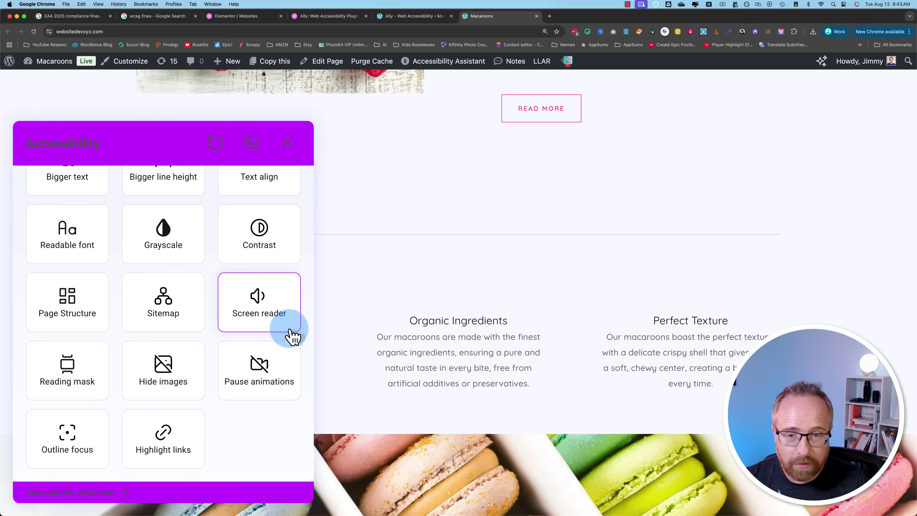
# Step: Have the Organic Ingredients paragraph read aloud at normal and slow speed, then turn reading off
pyautogui.click(268, 318)
pyautogui.click(510, 345)
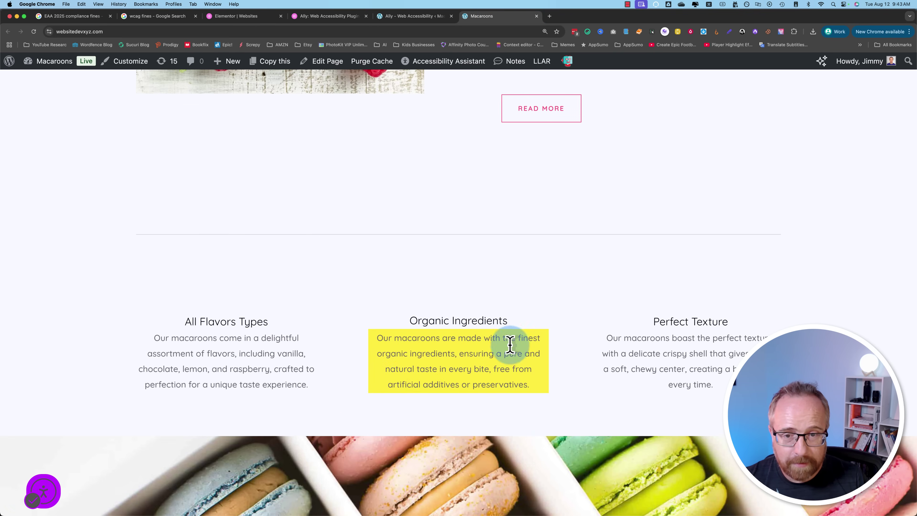
pyautogui.click(52, 502)
pyautogui.click(231, 328)
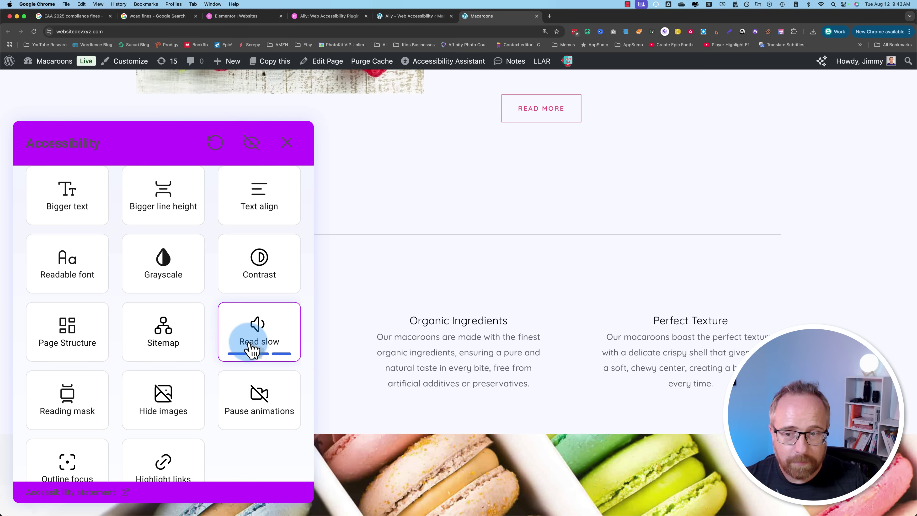
pyautogui.click(271, 346)
# Step: Turn on the reading mask over the Perfect Macaroons text
pyautogui.scroll(-2, 135, 426)
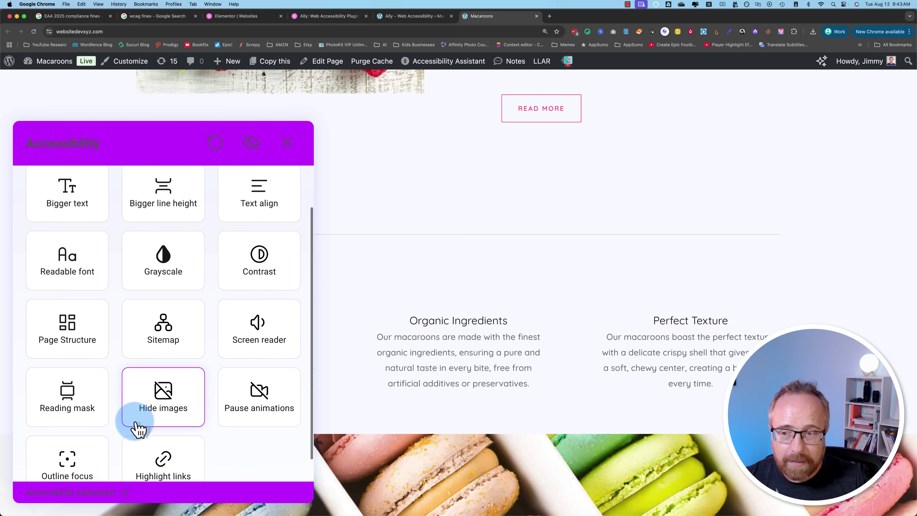
pyautogui.click(83, 384)
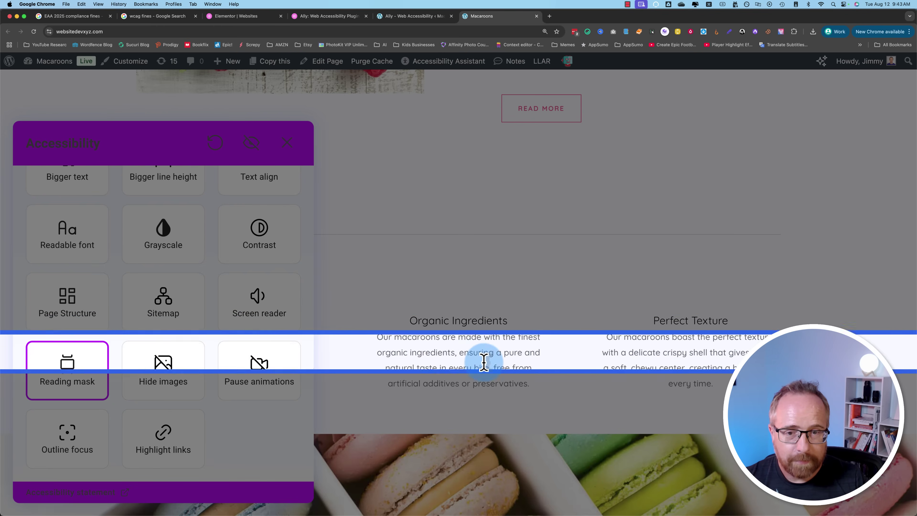
pyautogui.scroll(10, 471, 297)
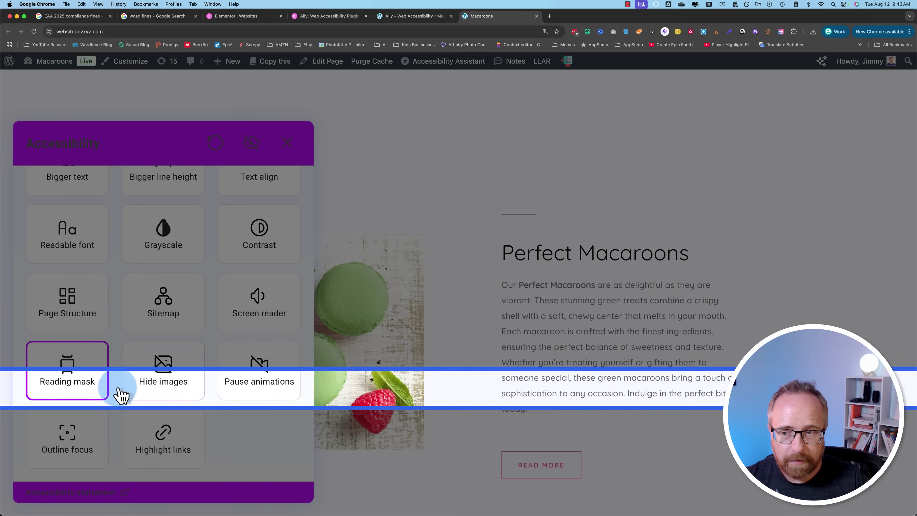
# Step: Turn the reading mask off and hide the page's images, scrolling to check the result
pyautogui.click(94, 386)
pyautogui.click(174, 380)
pyautogui.scroll(10, 334, 375)
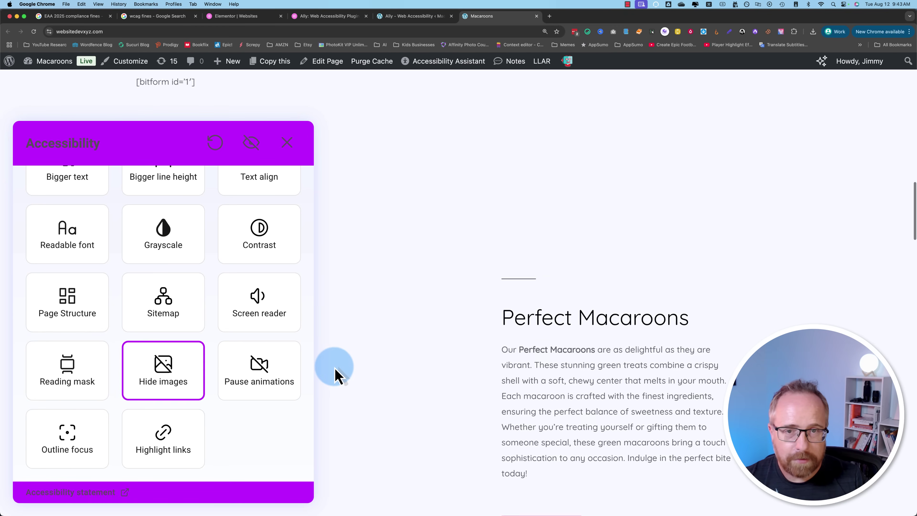
pyautogui.scroll(2, 397, 346)
pyautogui.scroll(4, 457, 269)
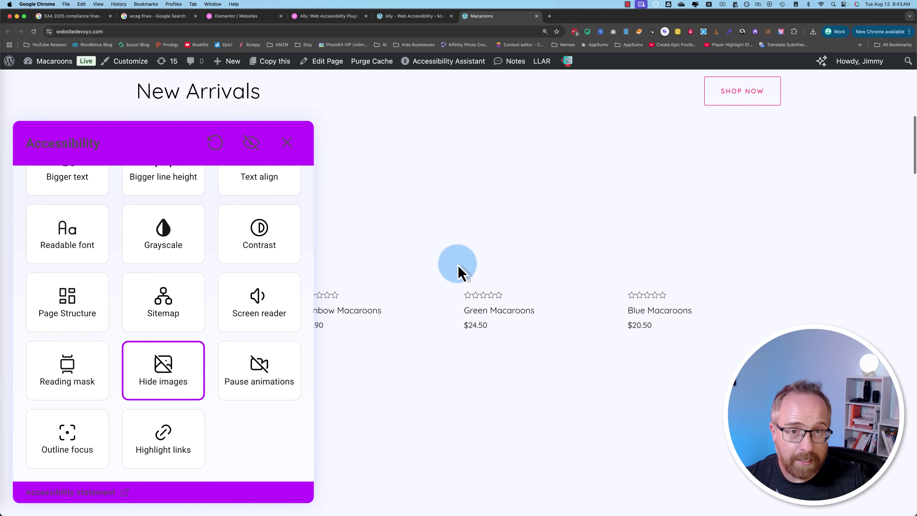
pyautogui.scroll(8, 458, 268)
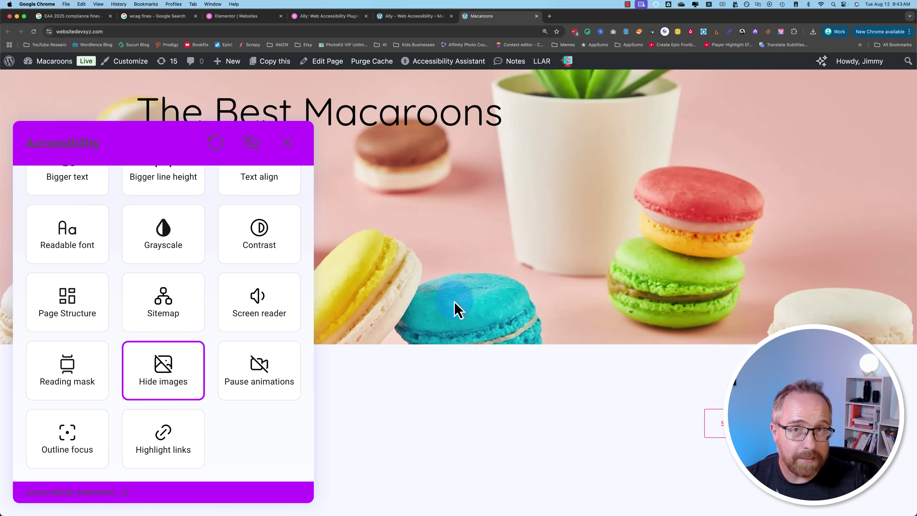
pyautogui.scroll(-1, 206, 391)
# Step: Pause animations and switch them back on, then enable Outline focus
pyautogui.click(255, 388)
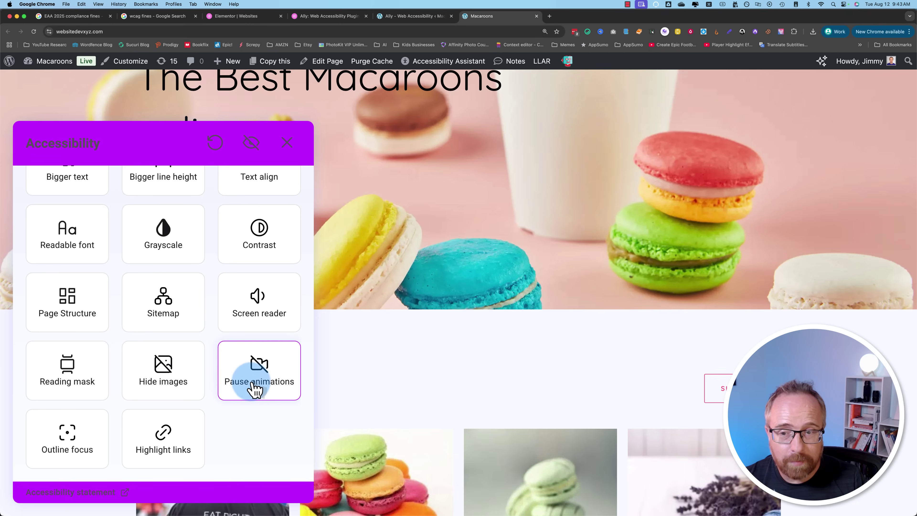
pyautogui.scroll(5, 495, 272)
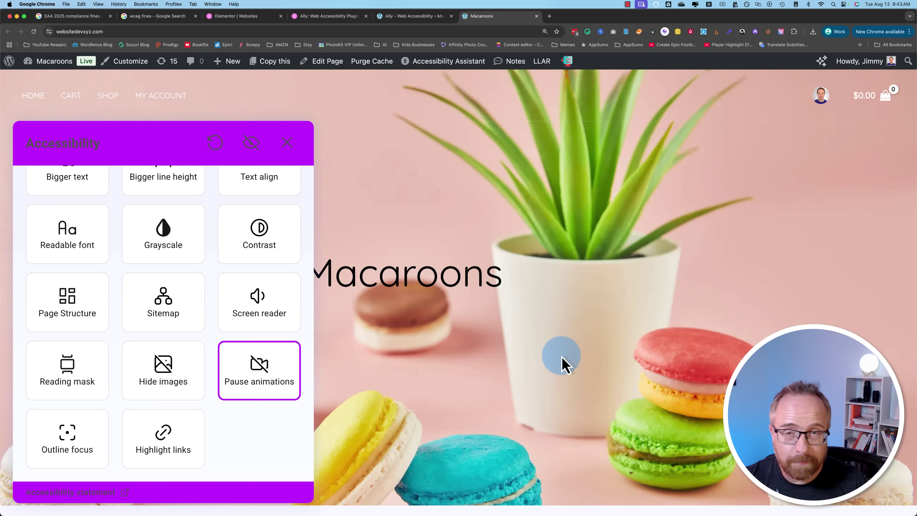
pyautogui.click(259, 374)
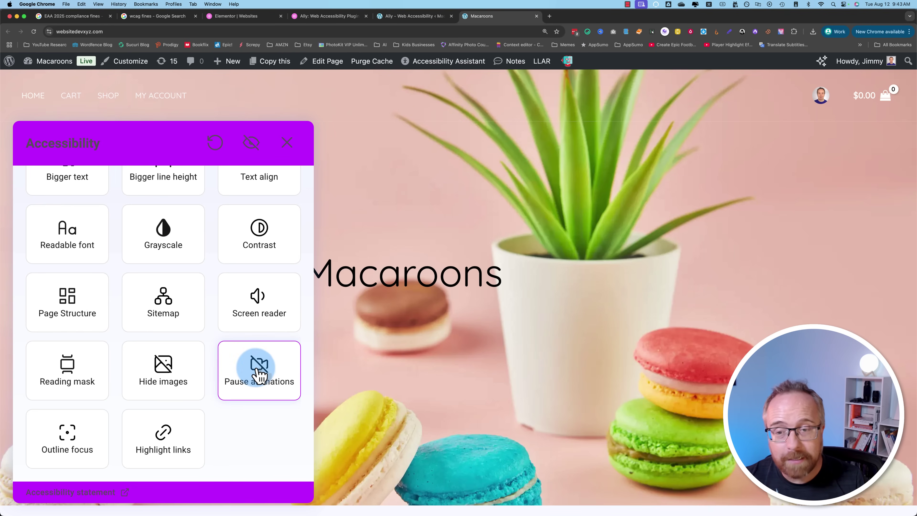
pyautogui.click(72, 461)
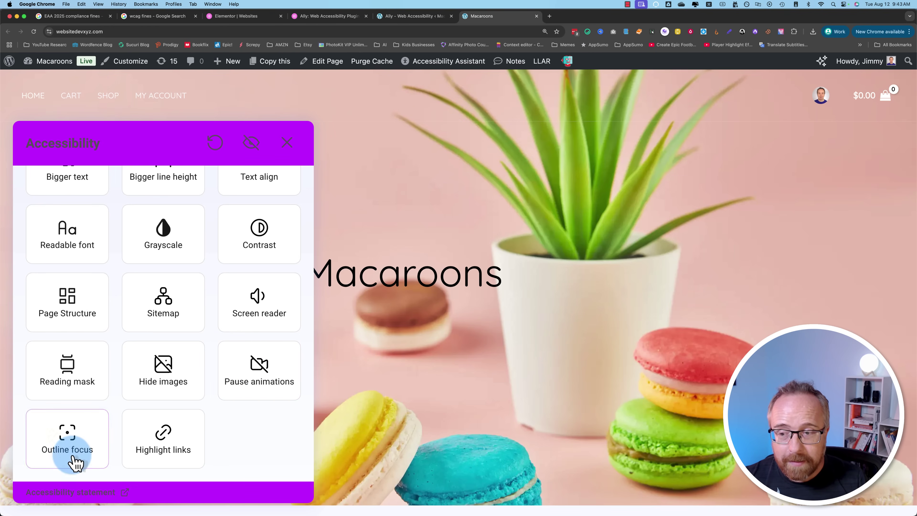
# Step: Scroll down the homepage and close the accessibility options panel
pyautogui.scroll(-1, 406, 406)
pyautogui.scroll(-5, 405, 400)
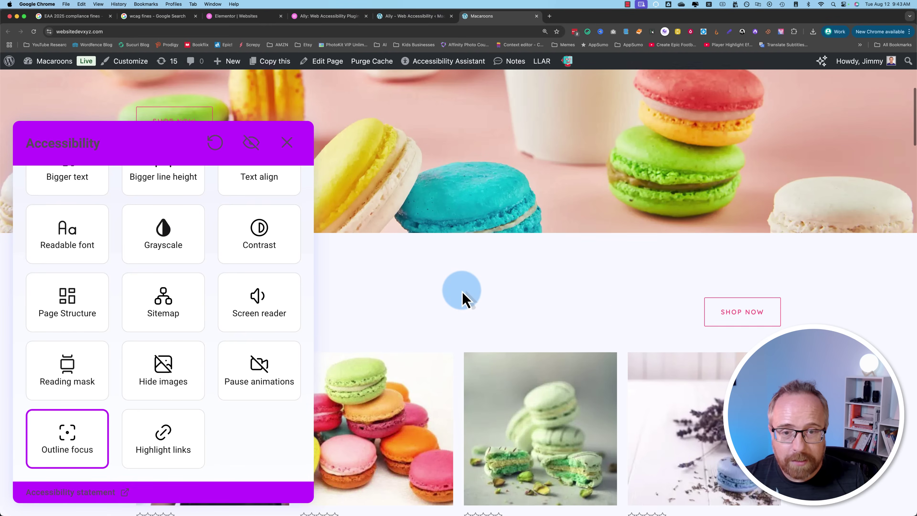
pyautogui.scroll(-2, 471, 275)
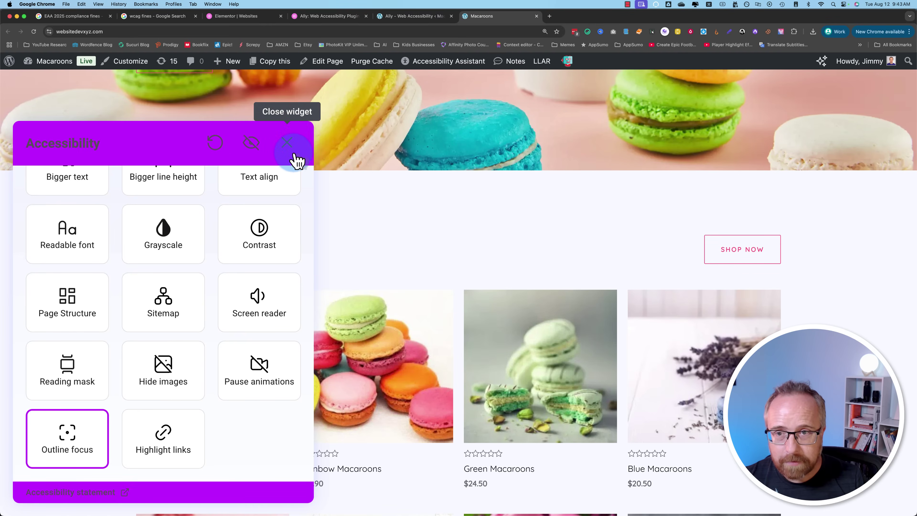
pyautogui.click(294, 143)
# Step: Tab through the homepage links to the Green Macaroons with Raspberries product
pyautogui.press('Tab')
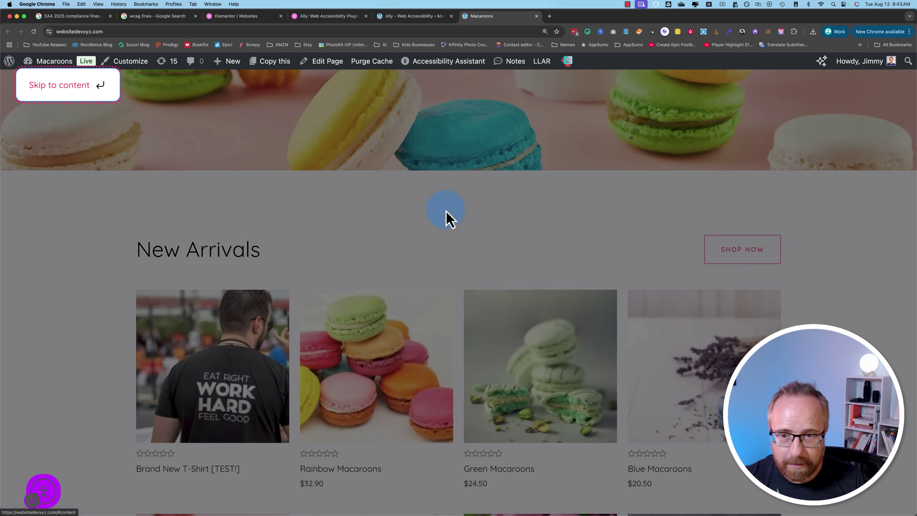
pyautogui.press('Tab')
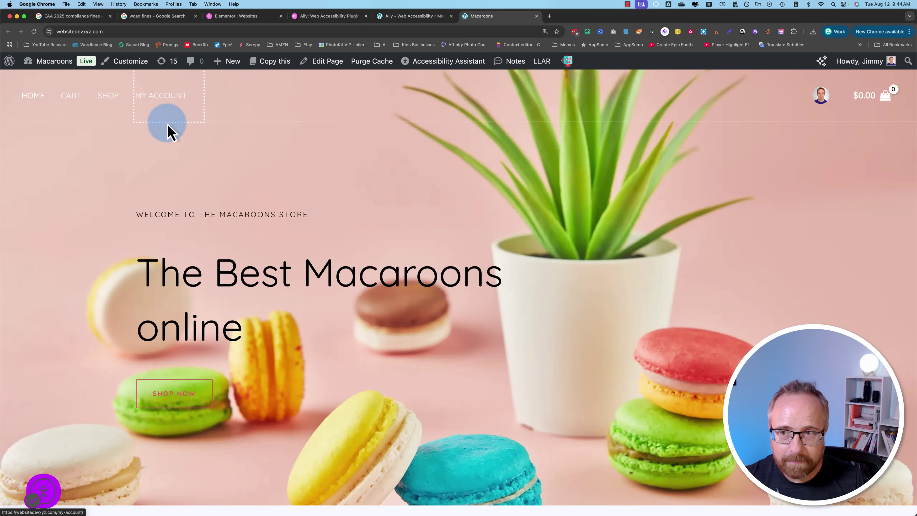
pyautogui.press('Tab')
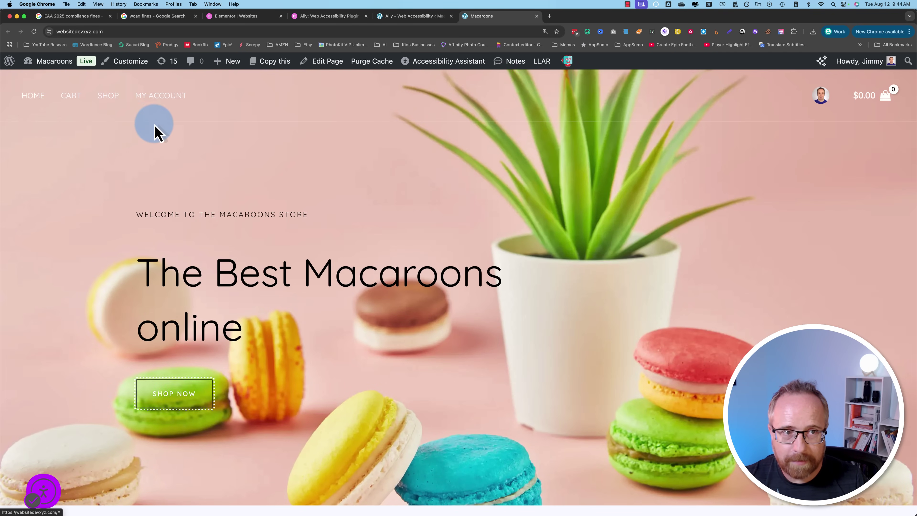
pyautogui.press('Tab')
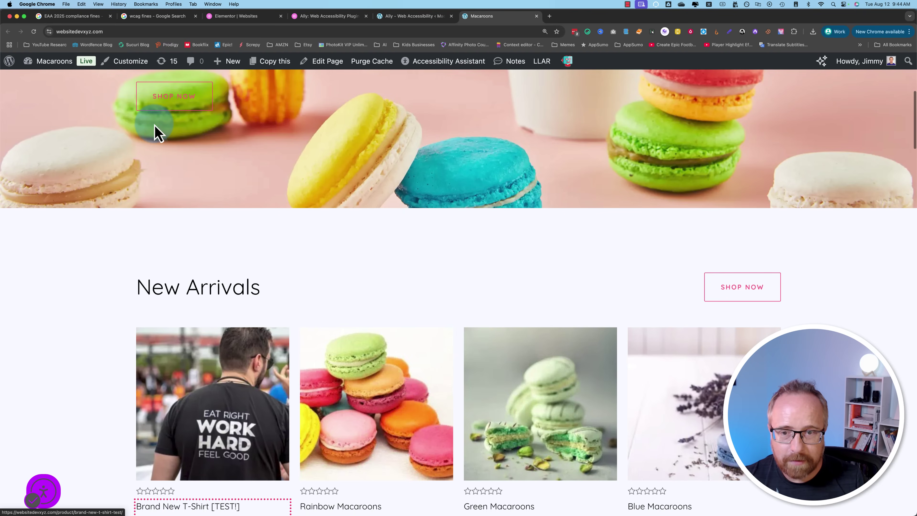
pyautogui.press('Tab')
pyautogui.press('Tab')
pyautogui.press('Tab')
pyautogui.press('Tab')
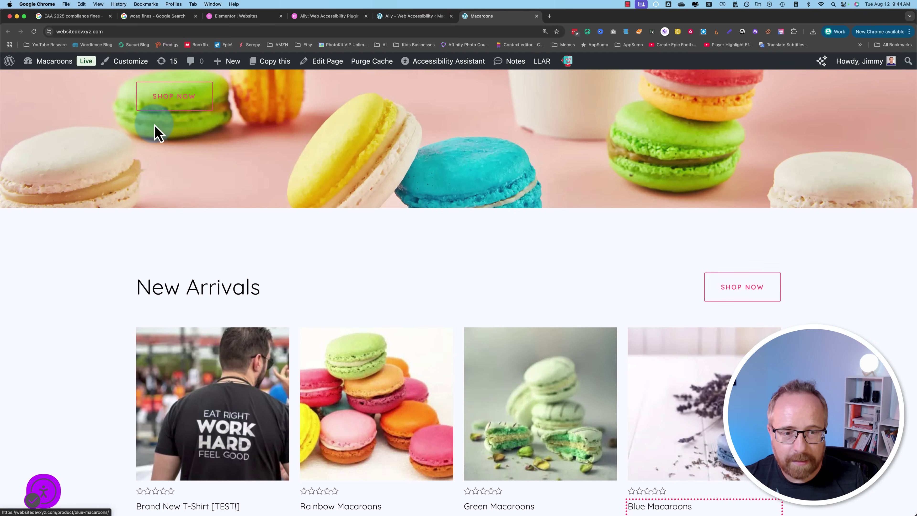
pyautogui.press('Tab')
pyautogui.press('Tab')
pyautogui.press('Tab')
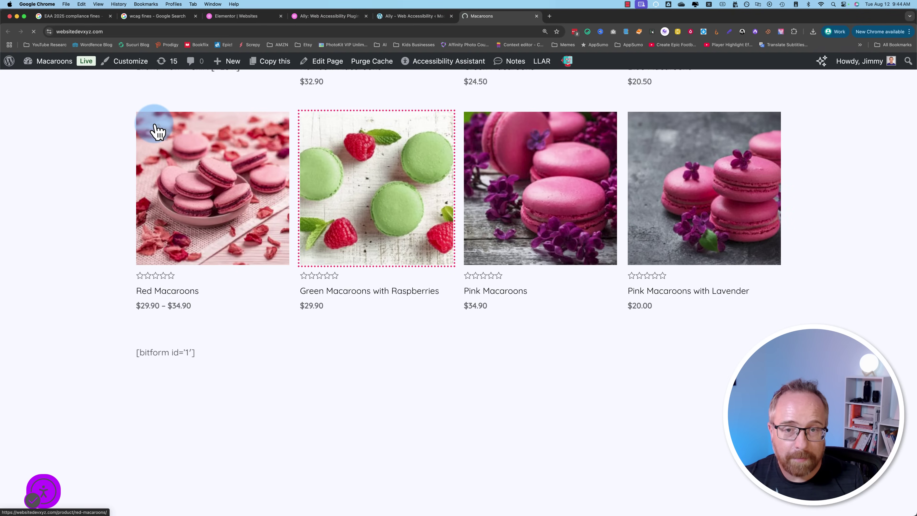
# Step: Tab through the product page's skip link, HOME menu and Home breadcrumb
pyautogui.press('Tab')
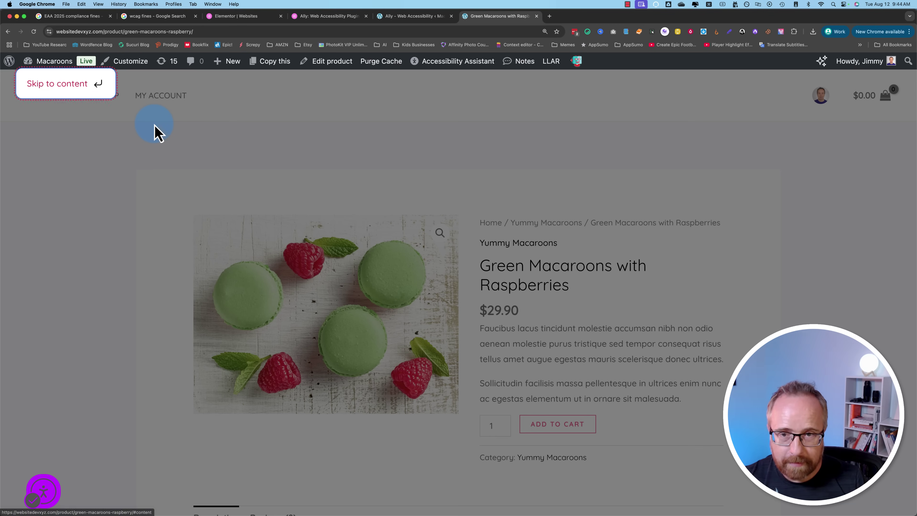
pyautogui.press('Tab')
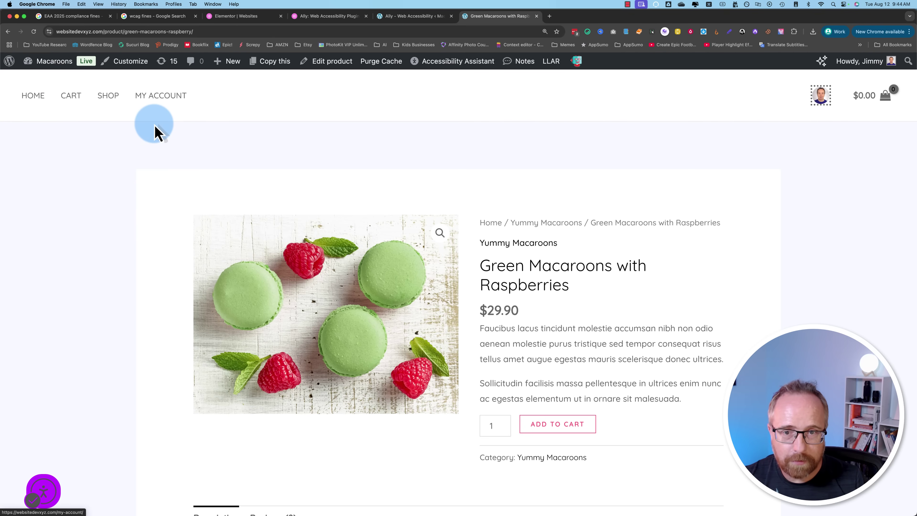
pyautogui.press('Tab')
pyautogui.press('Tab')
pyautogui.press('Tab')
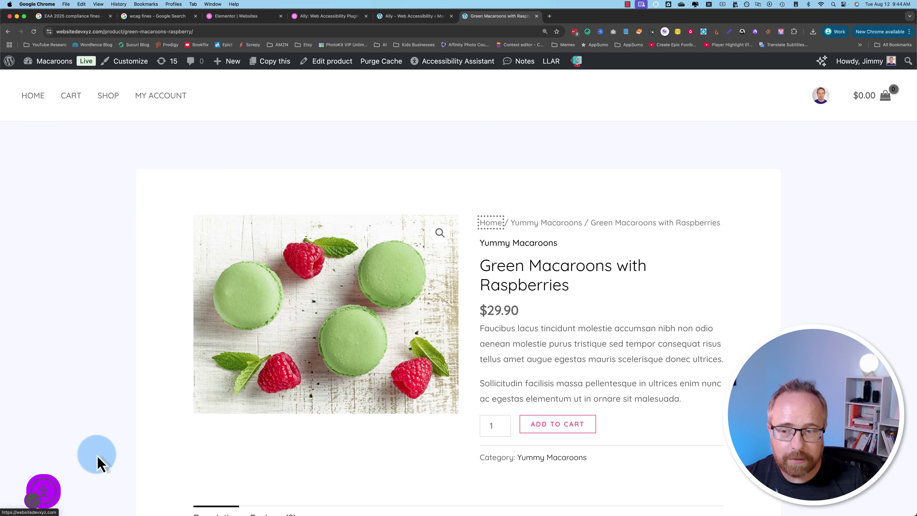
# Step: Open the Ally accessibility widget and try the outline focus option
pyautogui.click(42, 490)
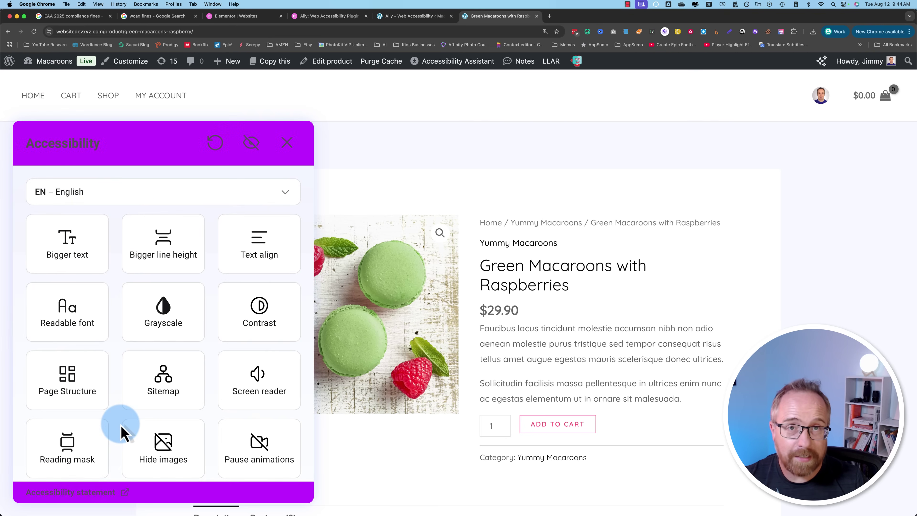
pyautogui.scroll(-3, 123, 431)
pyautogui.click(72, 446)
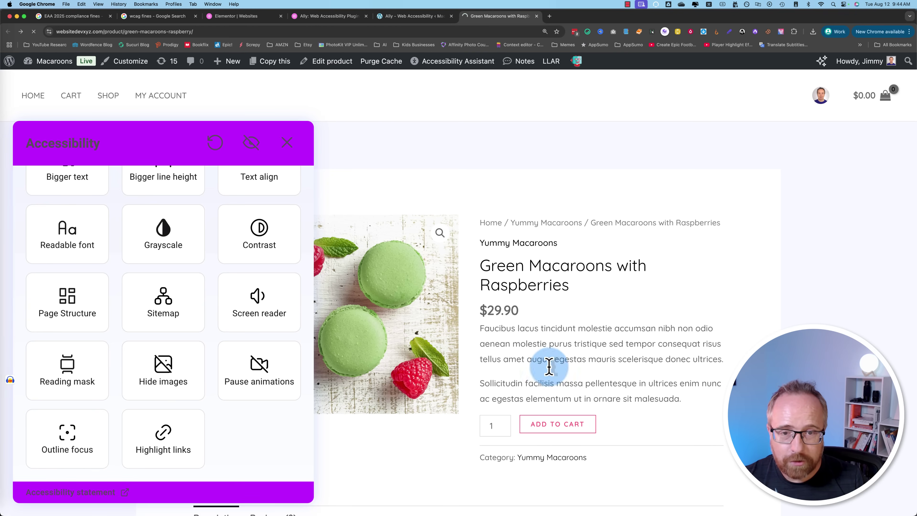
# Step: Reopen the widget on the home page and turn Highlight links on, then off again
pyautogui.click(47, 493)
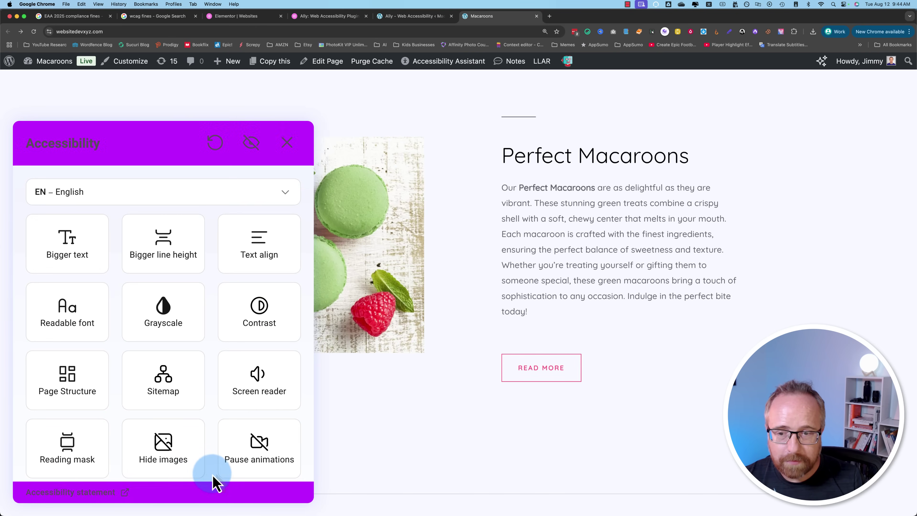
pyautogui.scroll(-3, 252, 458)
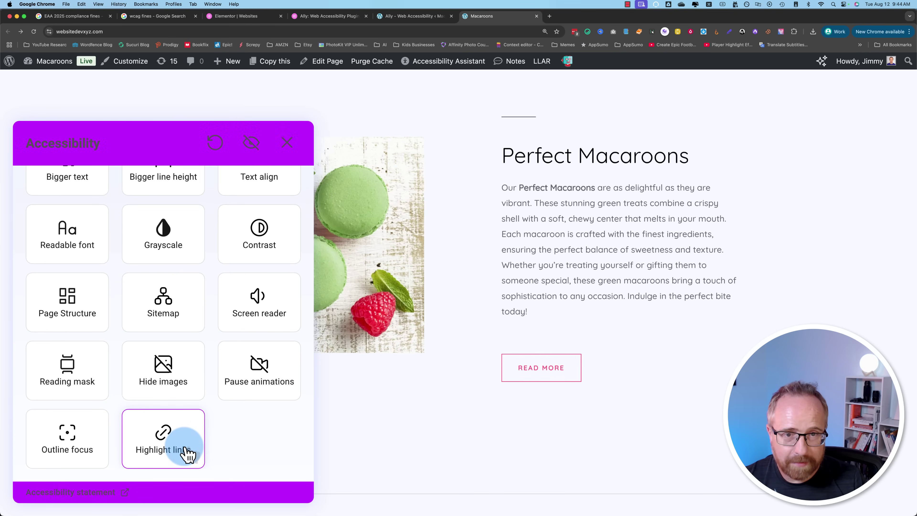
pyautogui.click(187, 454)
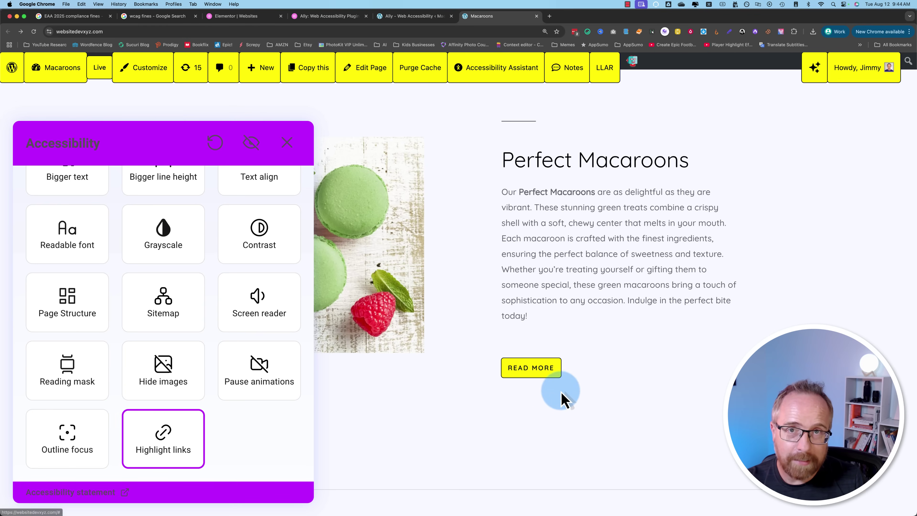
pyautogui.click(191, 451)
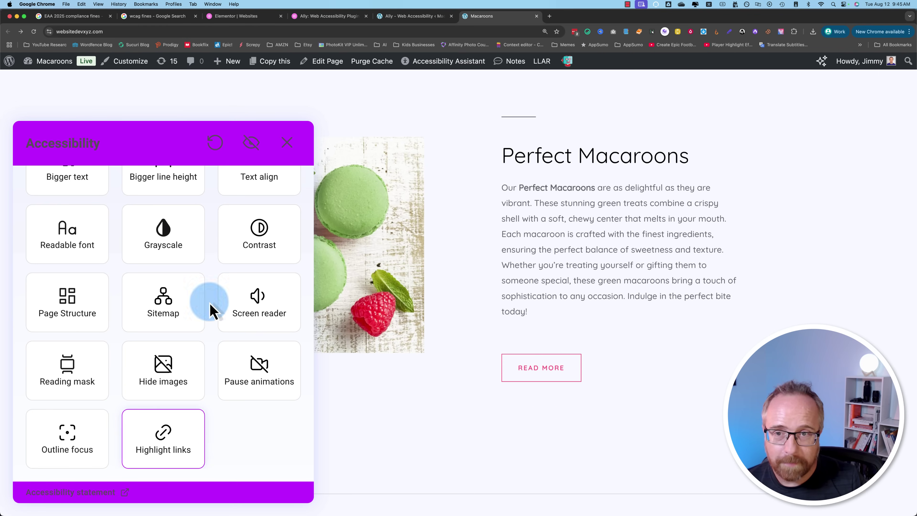
# Step: Close the widget, view Ally's Capabilities in the admin, then open its Scans page
pyautogui.click(288, 143)
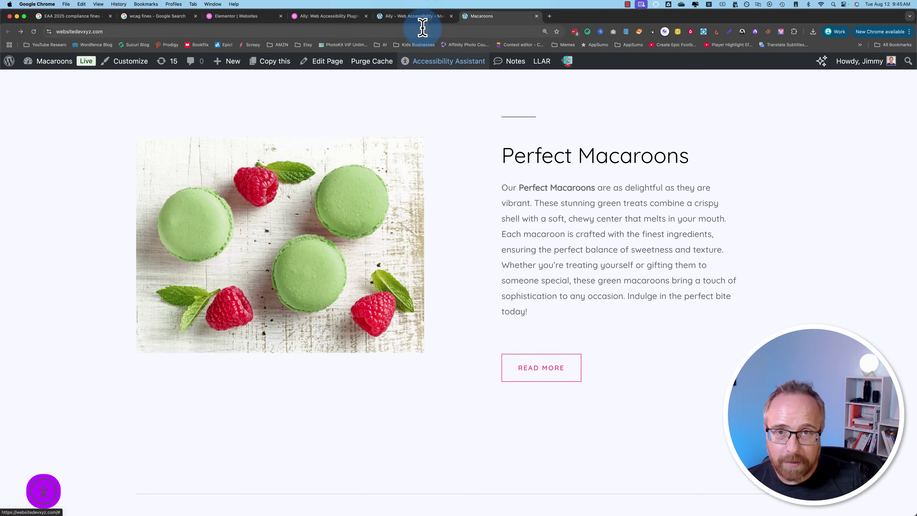
pyautogui.click(415, 16)
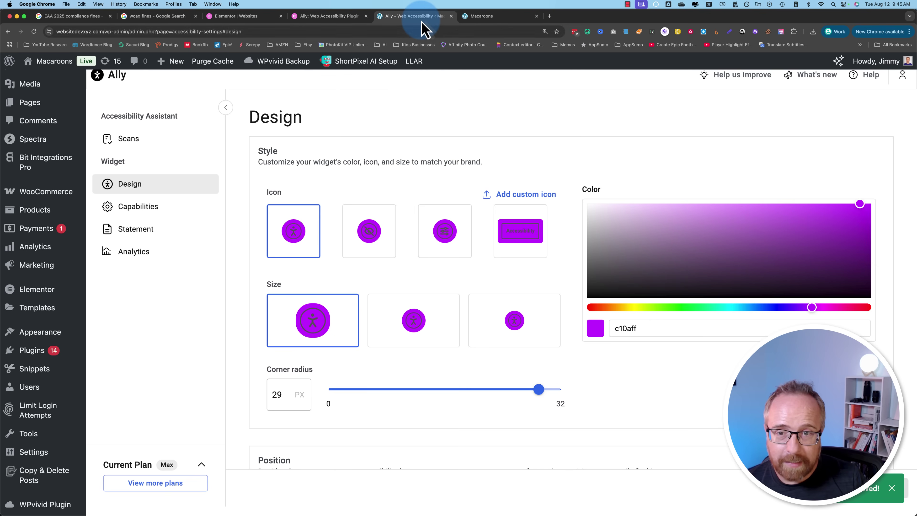
pyautogui.click(151, 212)
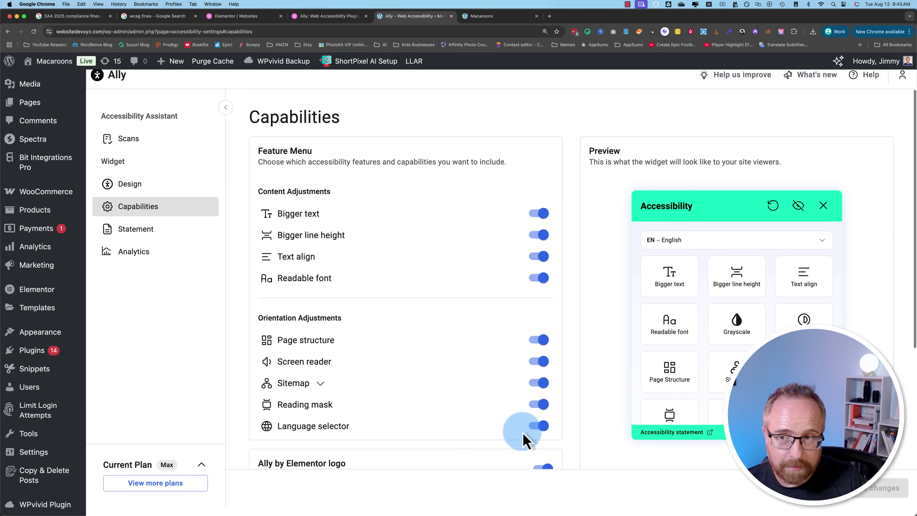
pyautogui.scroll(-5, 523, 439)
pyautogui.scroll(5, 519, 397)
pyautogui.click(135, 144)
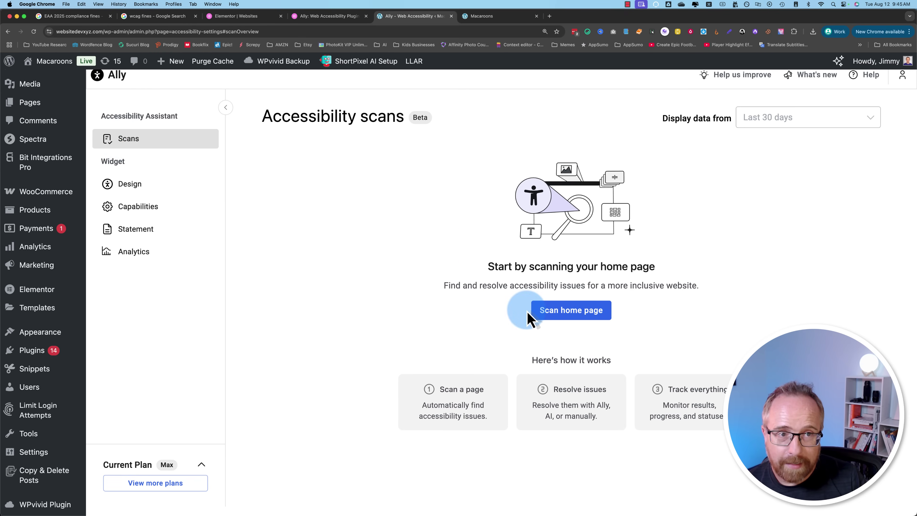
# Step: Check the free plan's limited-time scans and what Standard's 25 URL Scans cover, then return to Macaroons
pyautogui.click(303, 19)
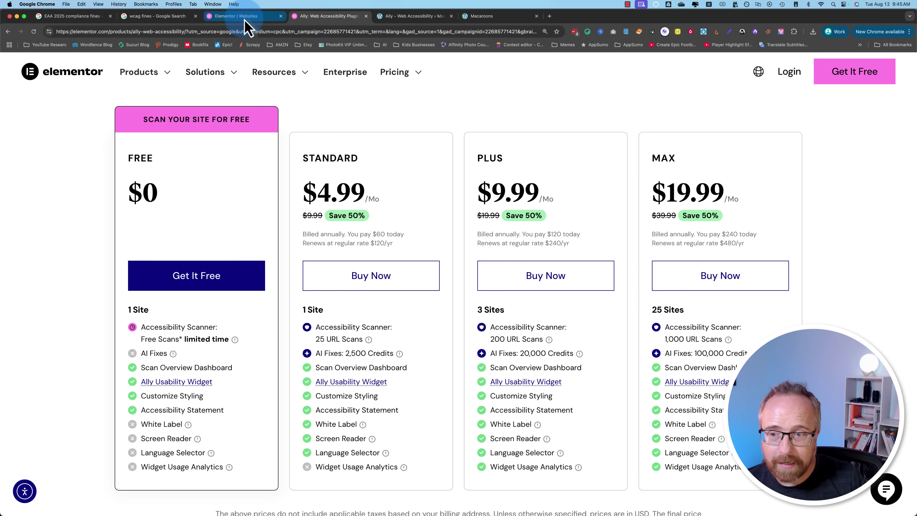
pyautogui.moveTo(140, 339); pyautogui.dragTo(225, 340)
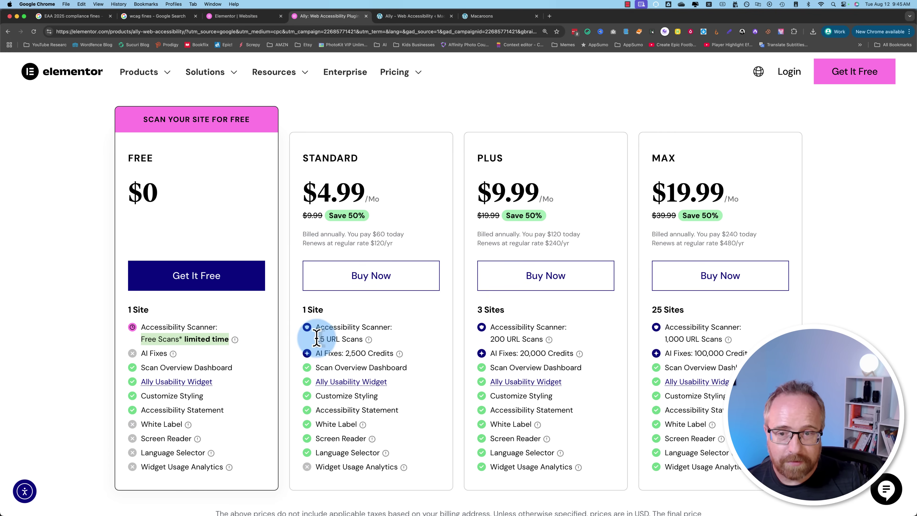
pyautogui.moveTo(315, 338); pyautogui.dragTo(362, 339)
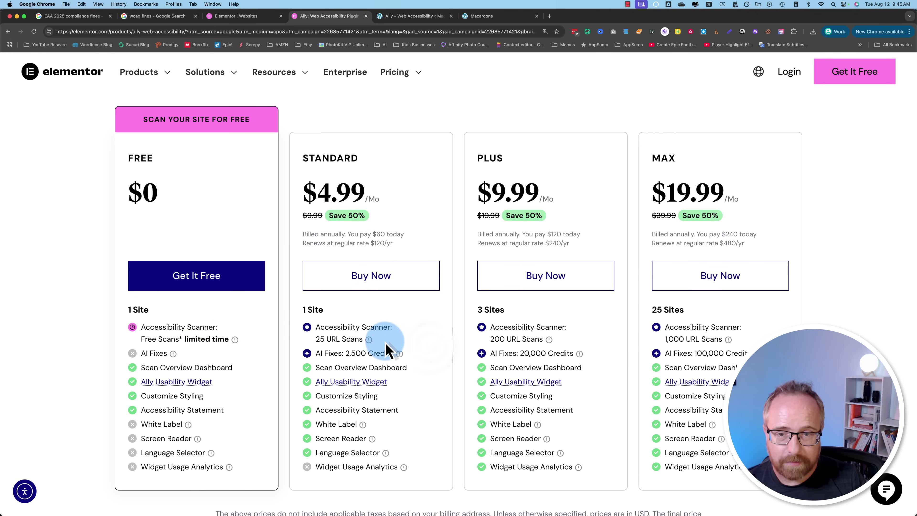
pyautogui.click(369, 340)
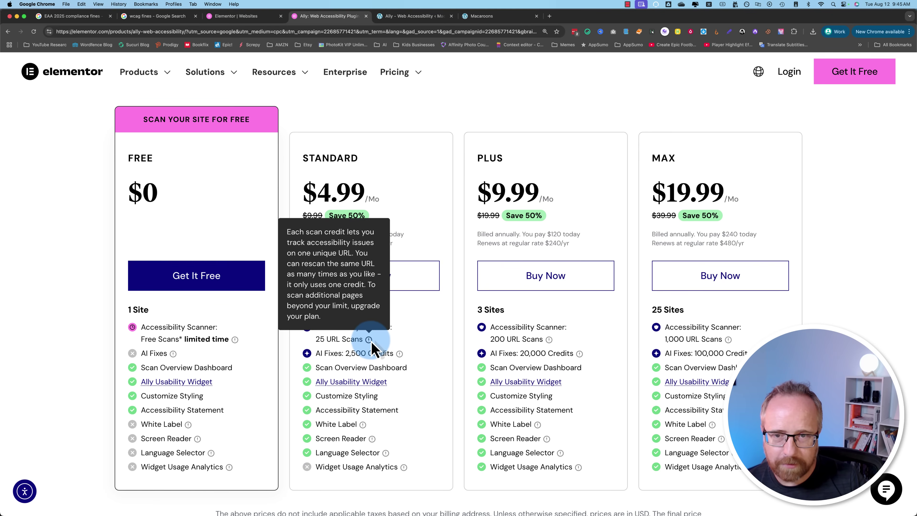
pyautogui.click(477, 18)
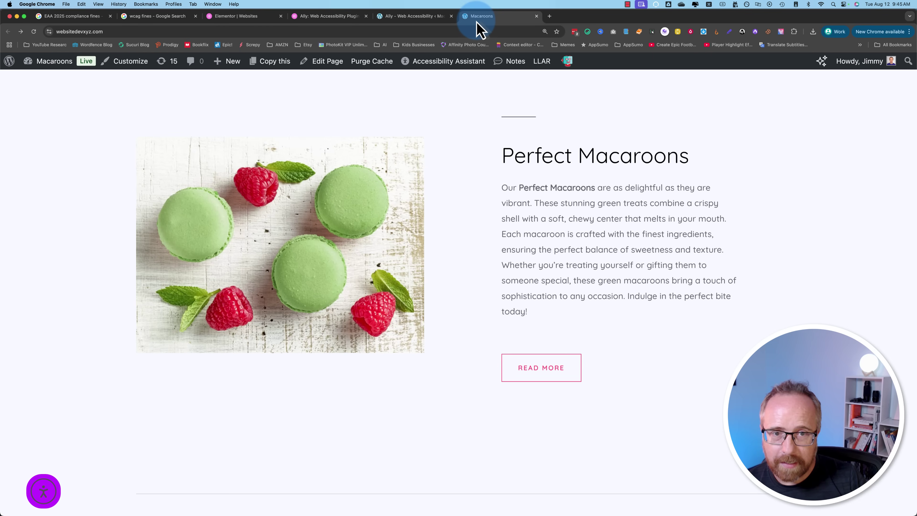
# Step: Scan the home page with Ally and open its Alternative text issues
pyautogui.click(305, 16)
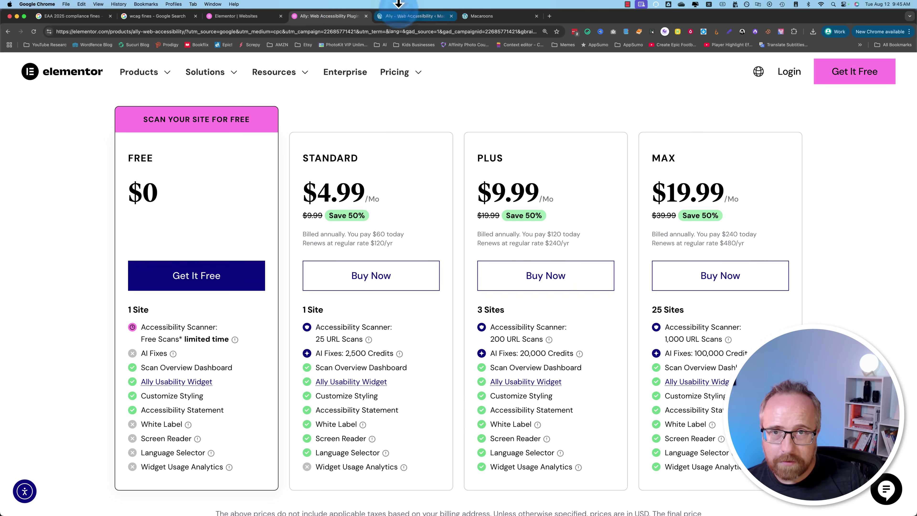
pyautogui.click(398, 10)
pyautogui.click(580, 310)
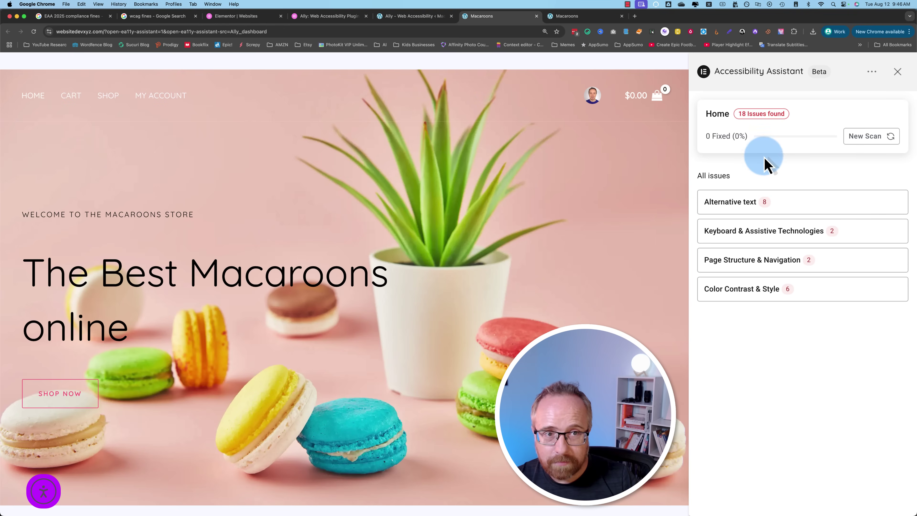
pyautogui.moveTo(710, 137); pyautogui.dragTo(727, 142)
pyautogui.click(736, 207)
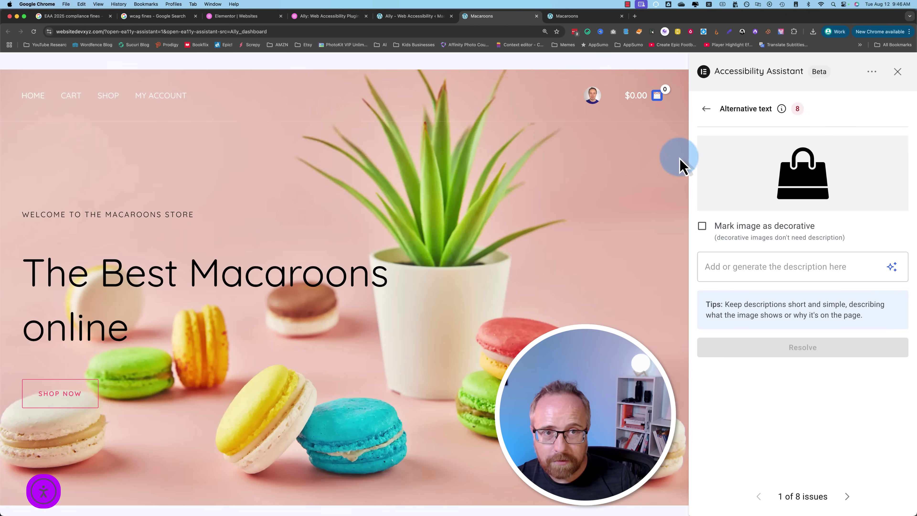
# Step: Give the shopping cart icon the alt text 'Cart' and resolve it
pyautogui.click(738, 268)
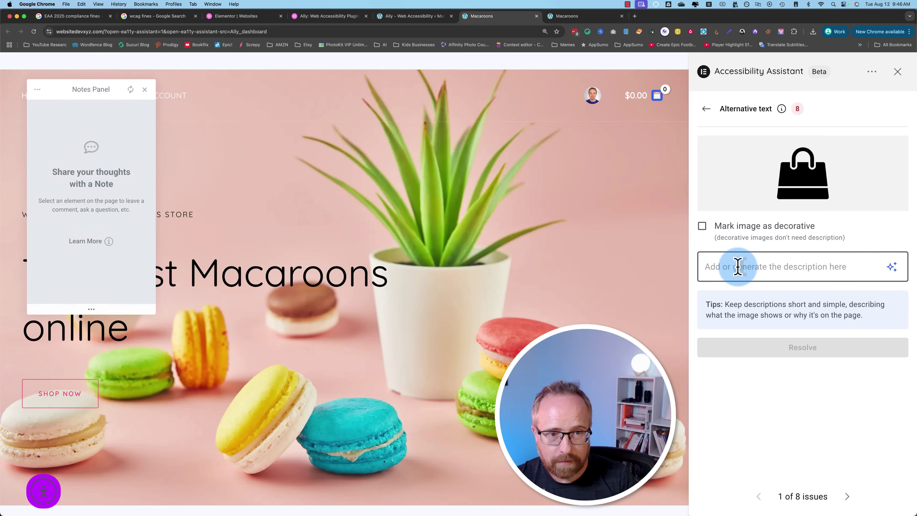
pyautogui.write('cart Icon')
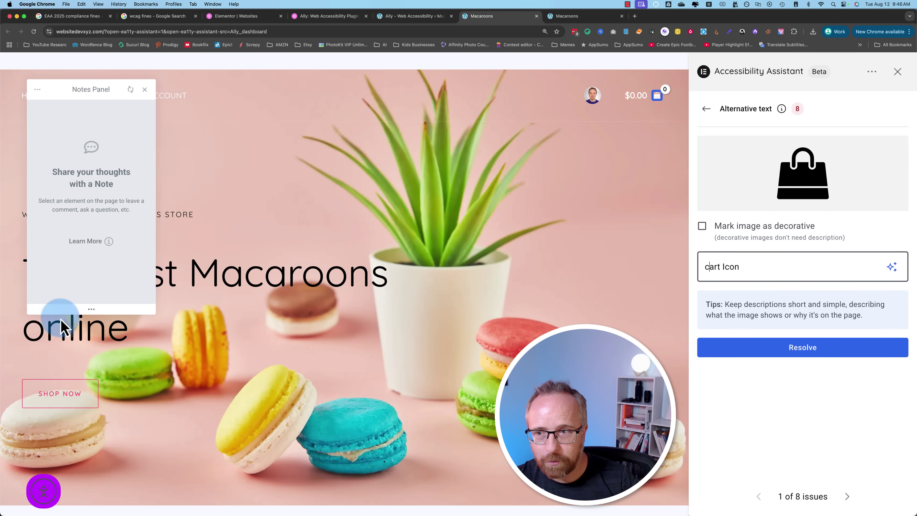
pyautogui.click(144, 90)
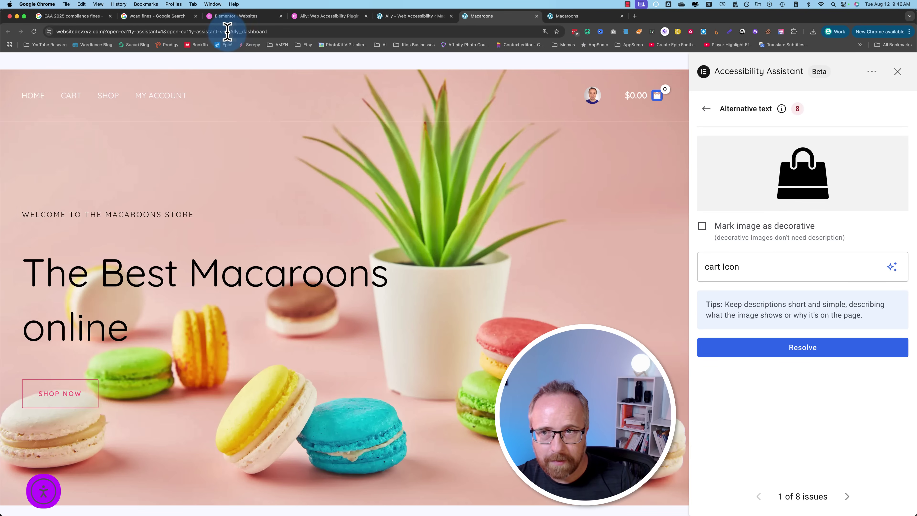
pyautogui.click(227, 31)
pyautogui.write('Cart')
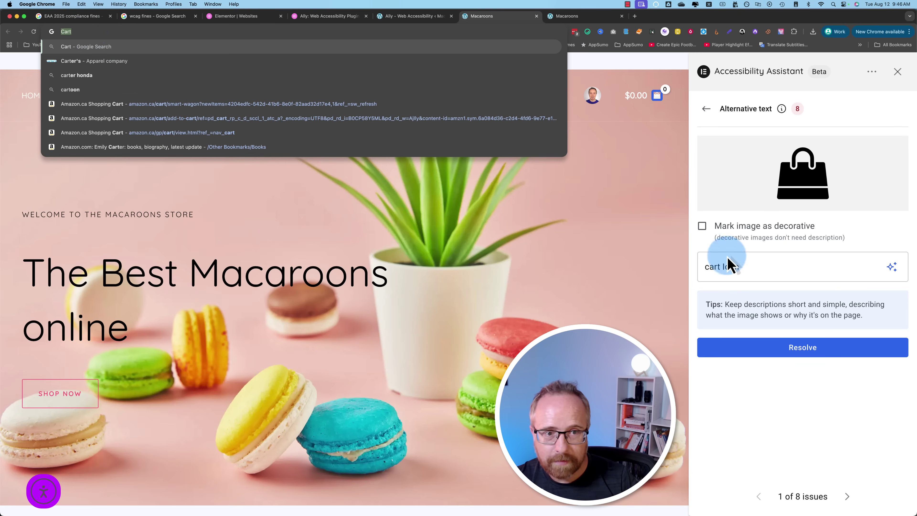
pyautogui.doubleClick(715, 265)
pyautogui.write('Cart')
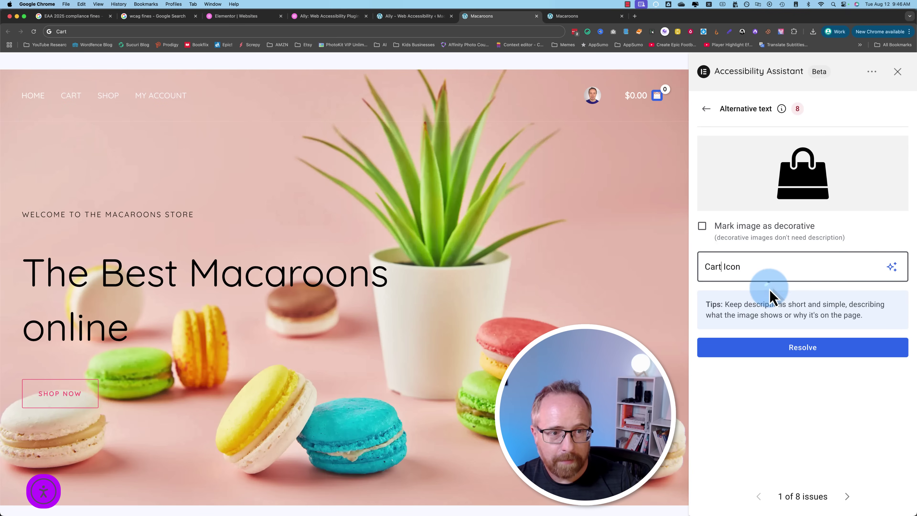
pyautogui.click(796, 359)
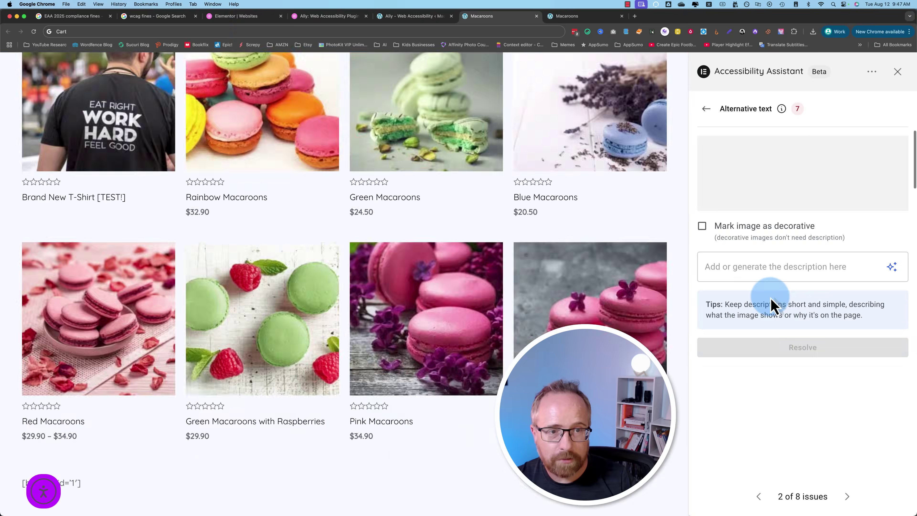
# Step: Resolve the next two images with 'Green Macaroons' and 'Green Macaroons on a purple background'
pyautogui.click(748, 261)
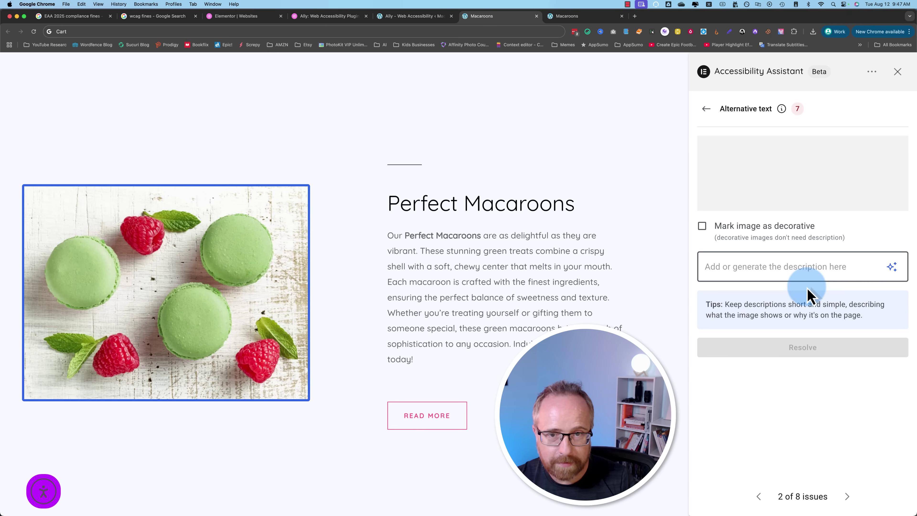
pyautogui.write('Green Macaroons')
pyautogui.click(762, 352)
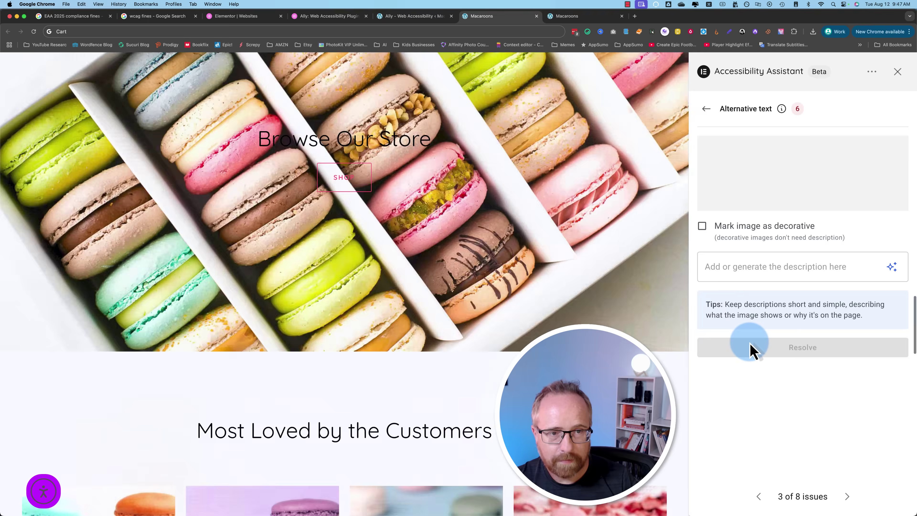
pyautogui.click(733, 267)
pyautogui.write('Green Macar')
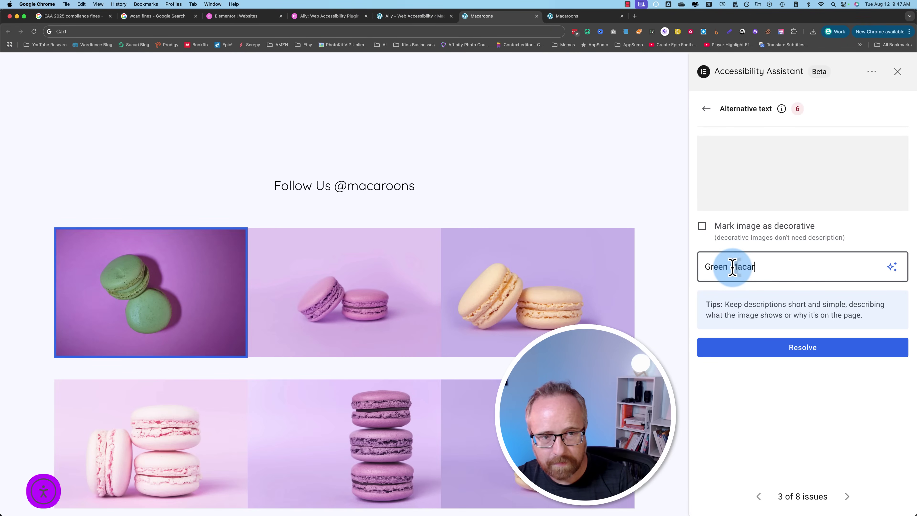
pyautogui.write('oons on a purple background')
pyautogui.click(761, 345)
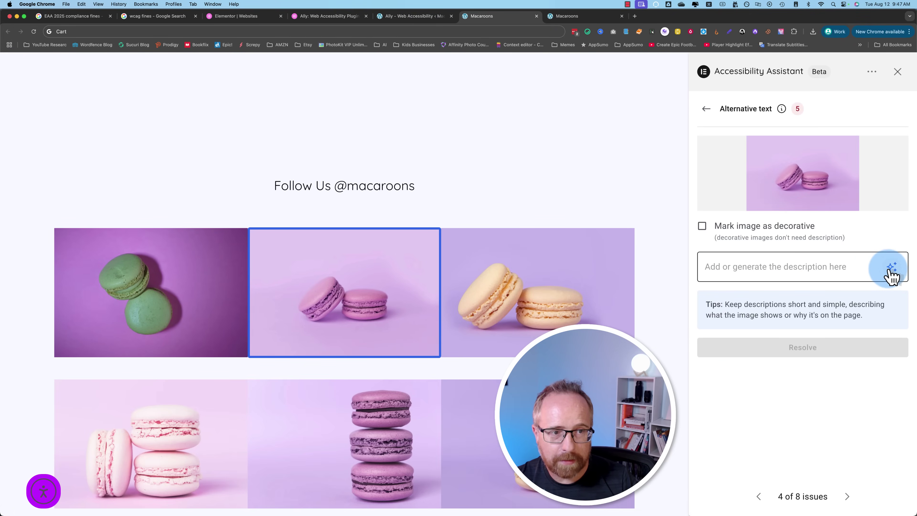
# Step: After the AI description fails, enter alt text 'Purple Macaroons' and 'Beige Macaroons'
pyautogui.click(897, 270)
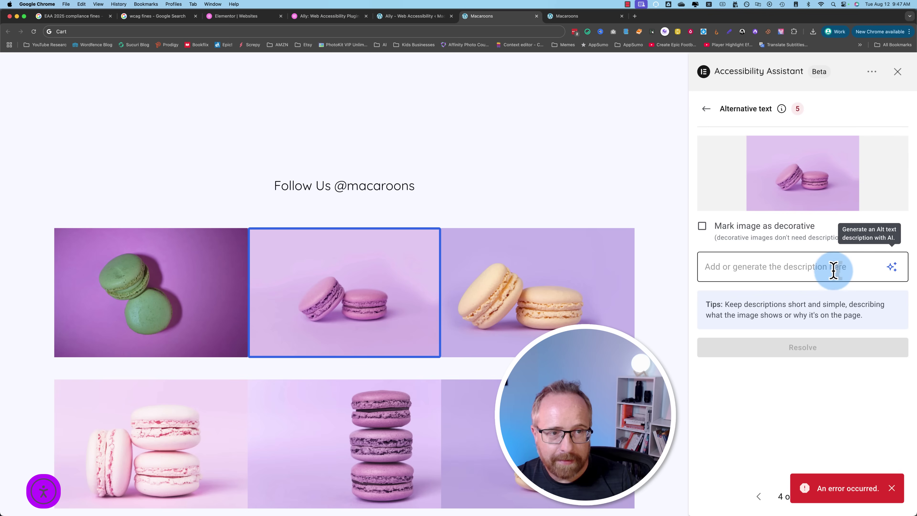
pyautogui.click(891, 487)
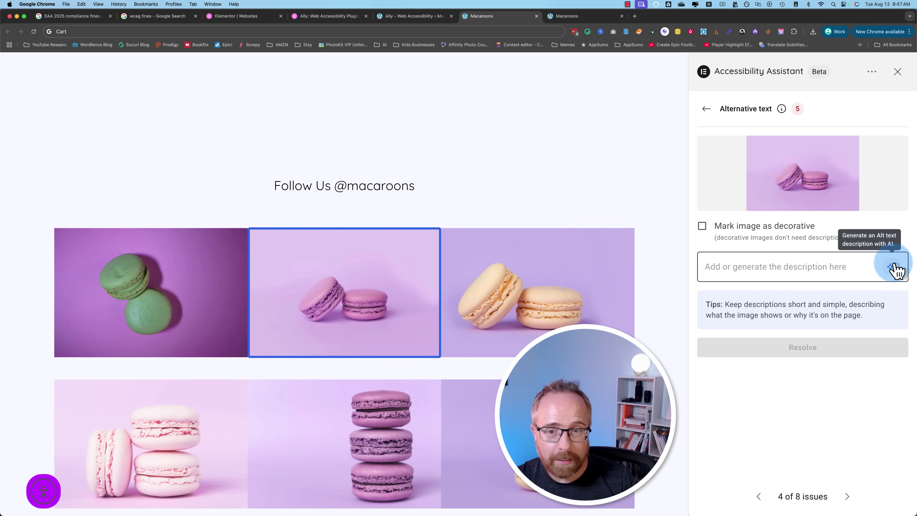
pyautogui.click(722, 266)
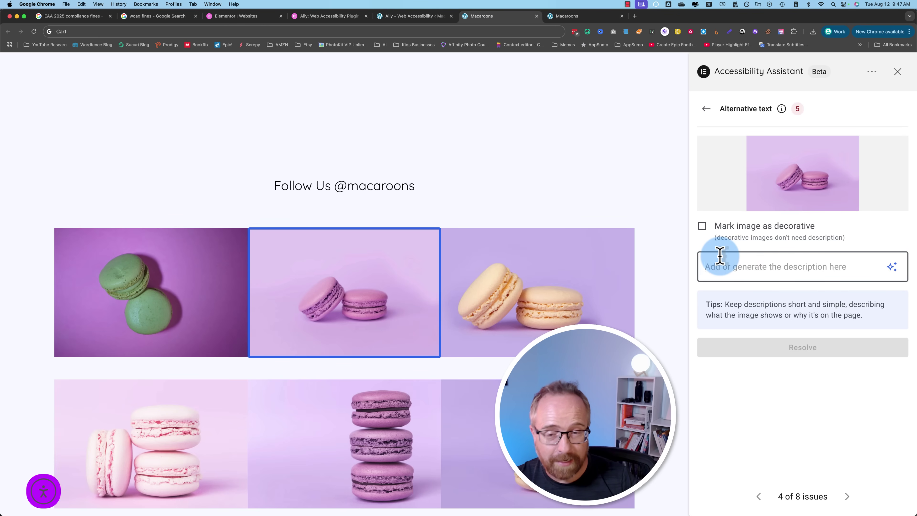
pyautogui.write('Purple Macaroons')
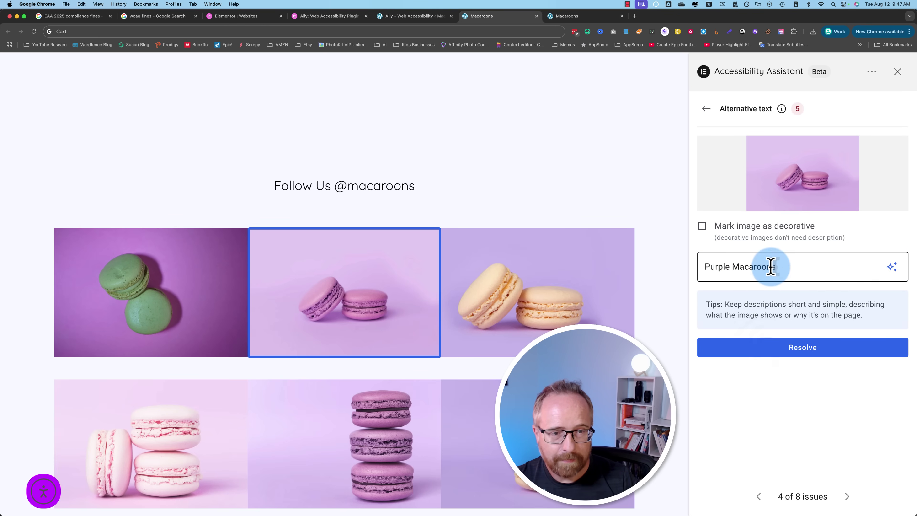
pyautogui.press('Return')
pyautogui.write('Beige Macaroons')
pyautogui.click(790, 350)
# Step: Describe the last images as '3 Pink Macaroons', 'A stack of 3 purple Macaroons' and 'Beige Macaroons'
pyautogui.click(732, 266)
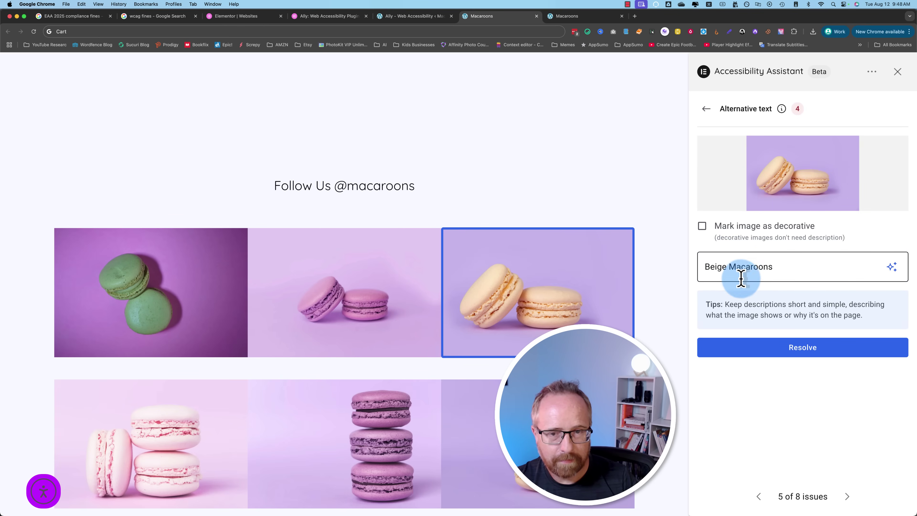
pyautogui.write('3 Pink Macaroons')
pyautogui.press('Return')
pyautogui.write('A stack of 3 puprle')
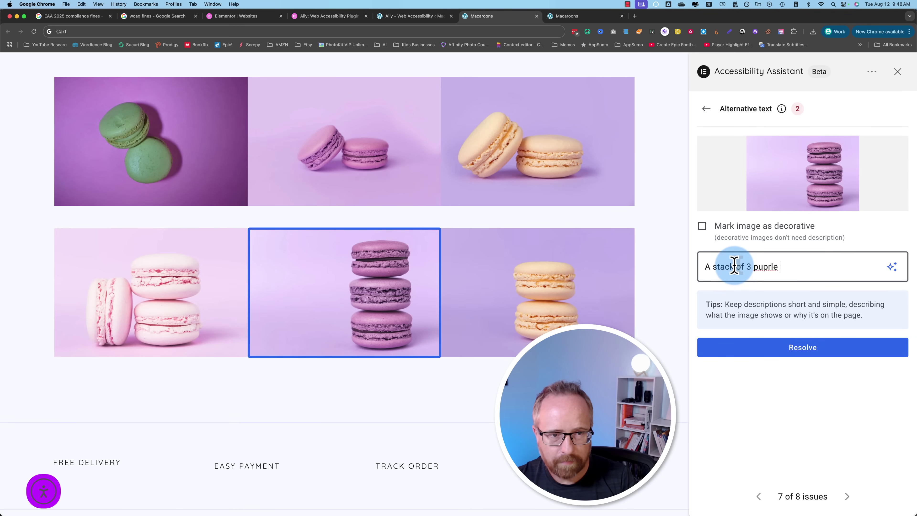
pyautogui.press('BackSpace')
pyautogui.press('BackSpace')
pyautogui.press('BackSpace')
pyautogui.press('BackSpace')
pyautogui.press('BackSpace')
pyautogui.write('rple Macaroons')
pyautogui.press('Return')
pyautogui.write('Beige Macaroons')
pyautogui.click(787, 402)
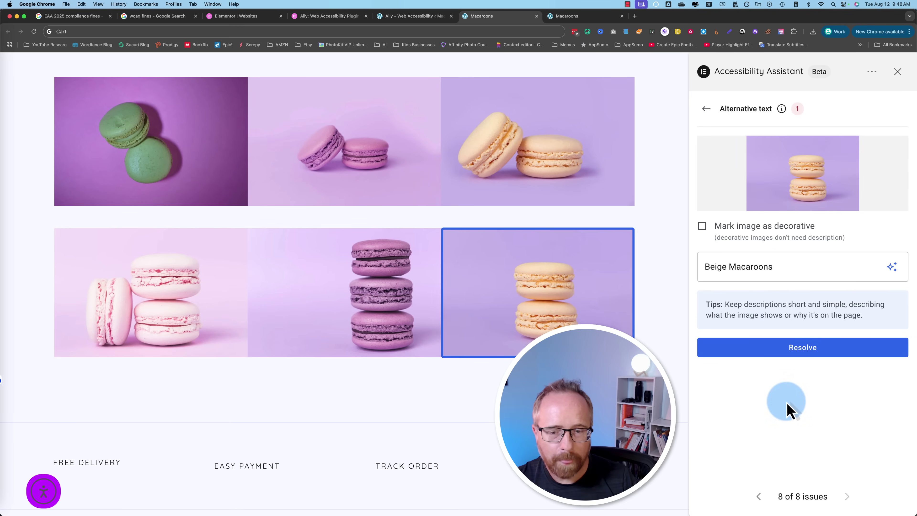
pyautogui.press('Return')
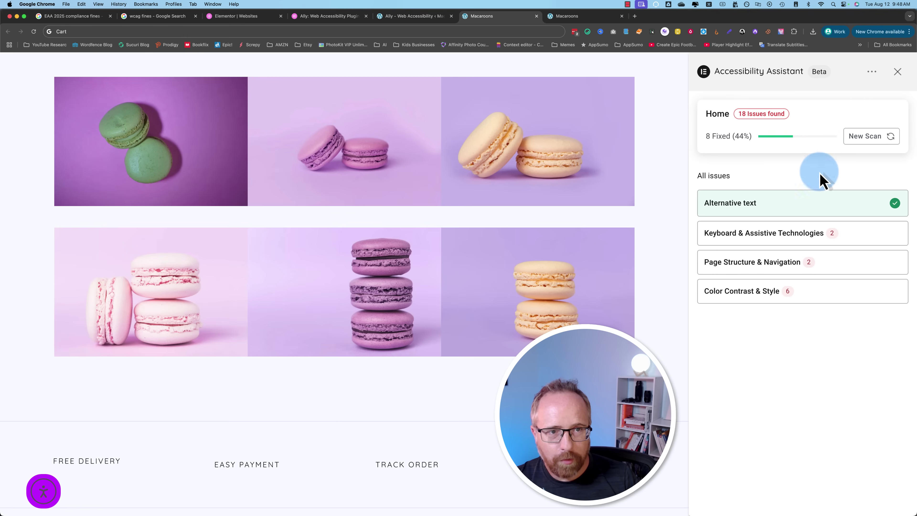
# Step: Generate and apply the AI code fix for the Orientation Lock issue
pyautogui.moveTo(712, 136); pyautogui.dragTo(750, 149)
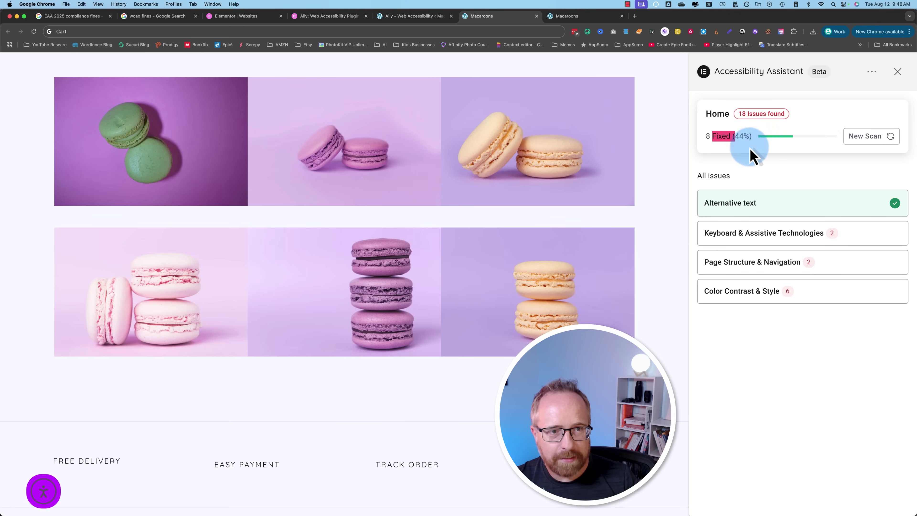
pyautogui.click(742, 239)
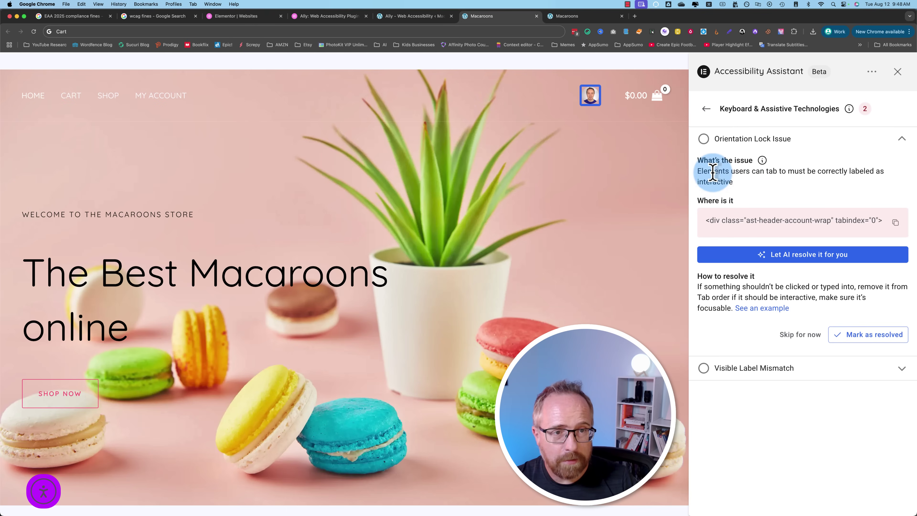
pyautogui.moveTo(726, 171); pyautogui.dragTo(827, 171)
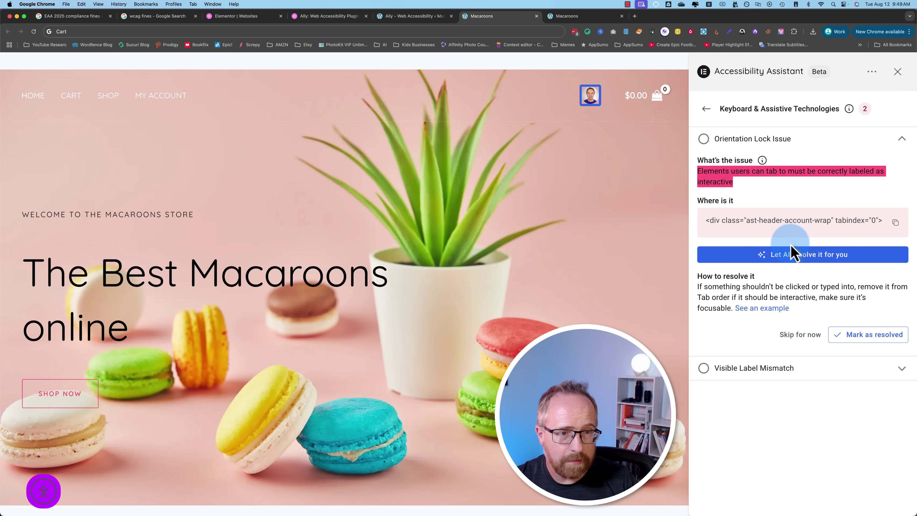
pyautogui.click(776, 257)
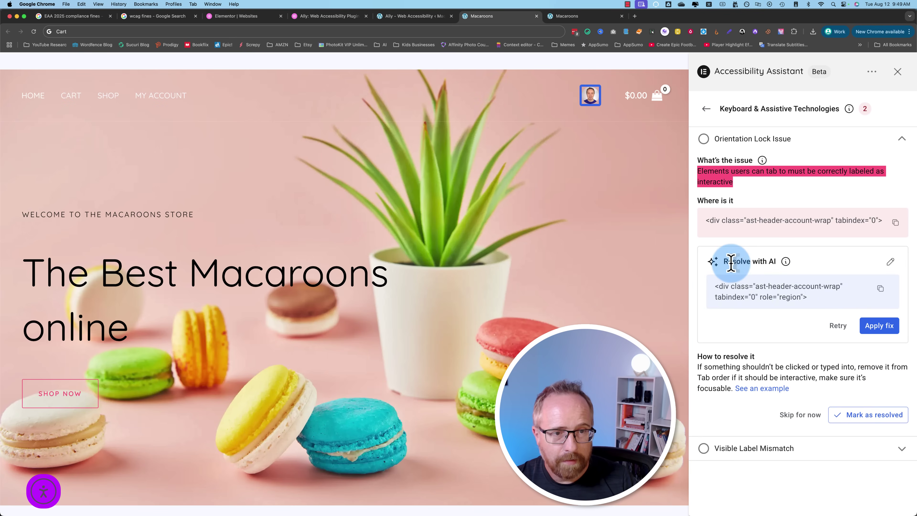
pyautogui.moveTo(729, 262); pyautogui.dragTo(769, 261)
pyautogui.moveTo(812, 307); pyautogui.dragTo(714, 286)
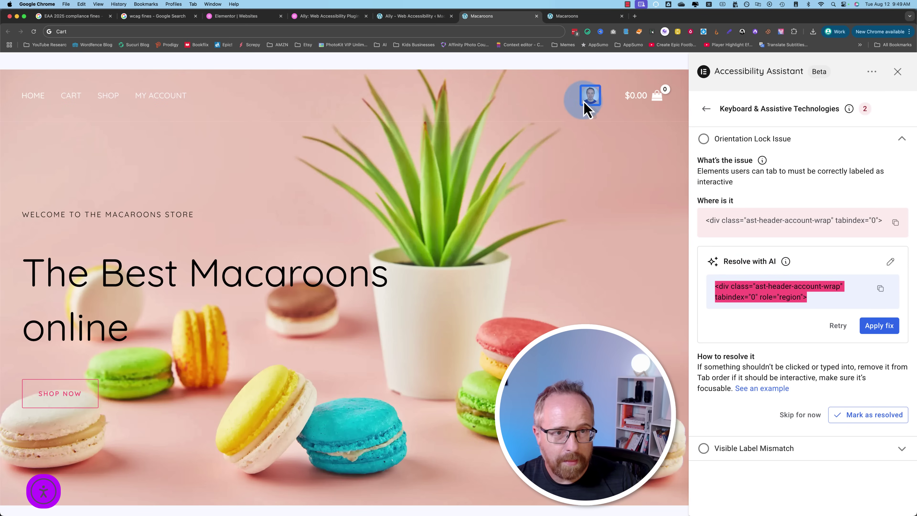
pyautogui.click(880, 325)
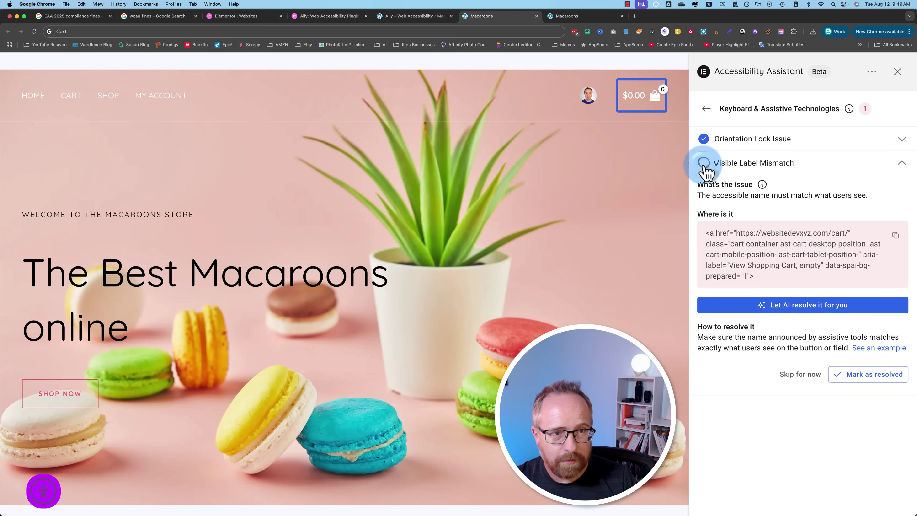
# Step: Generate and apply the AI fix for the cart's Visible Label Mismatch
pyautogui.click(705, 170)
pyautogui.click(746, 164)
pyautogui.click(819, 306)
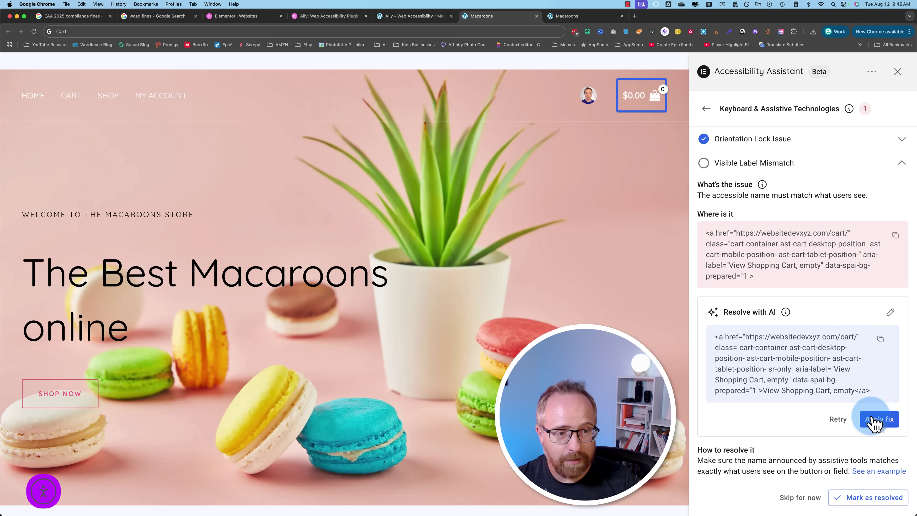
pyautogui.click(879, 419)
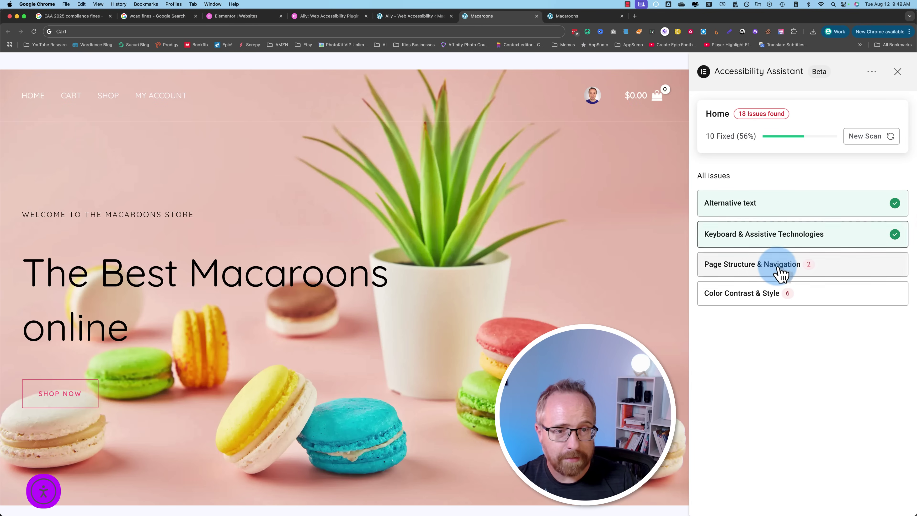
# Step: Review the first Content Outside Landmarks issue's skip-link code and mark it resolved
pyautogui.click(781, 275)
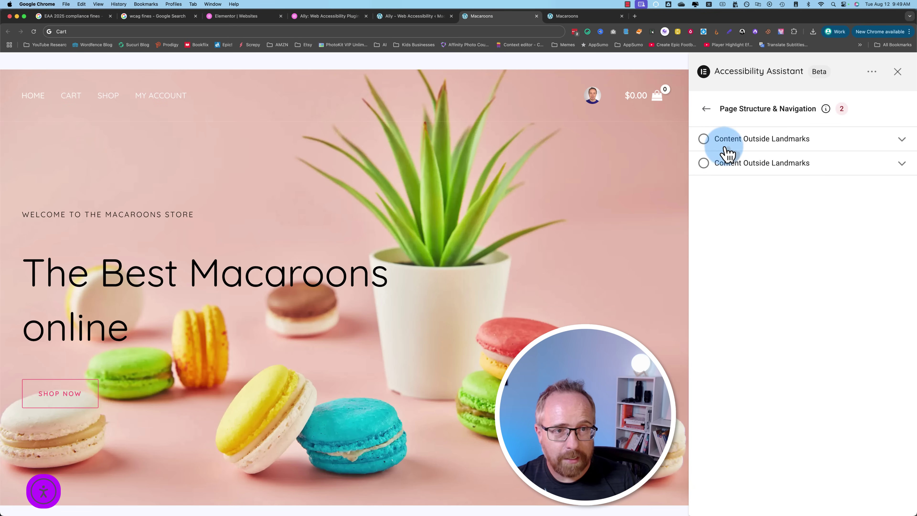
pyautogui.click(719, 141)
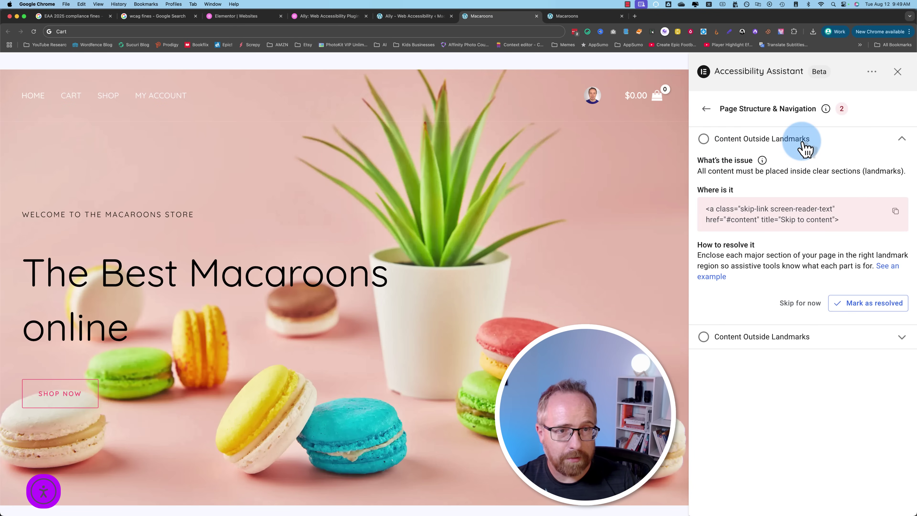
pyautogui.moveTo(701, 172); pyautogui.dragTo(903, 170)
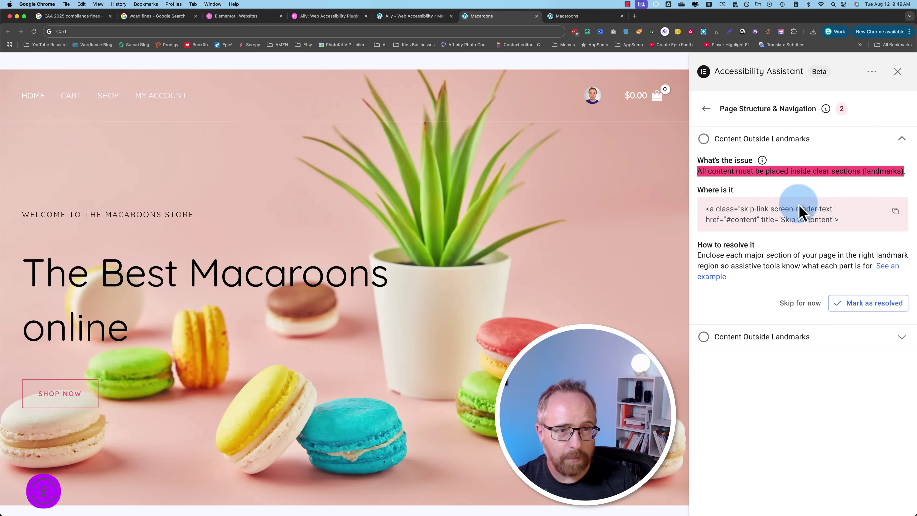
pyautogui.click(801, 220)
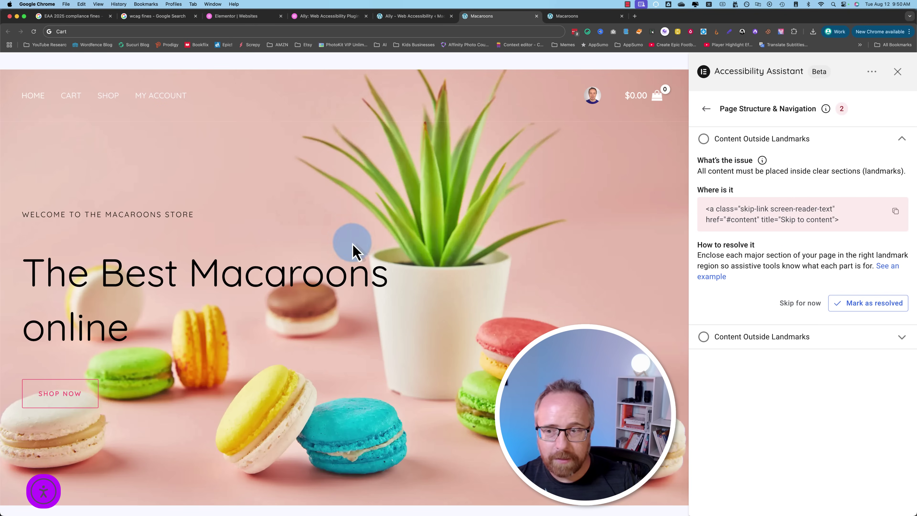
pyautogui.scroll(-5, 144, 366)
pyautogui.scroll(5, 148, 368)
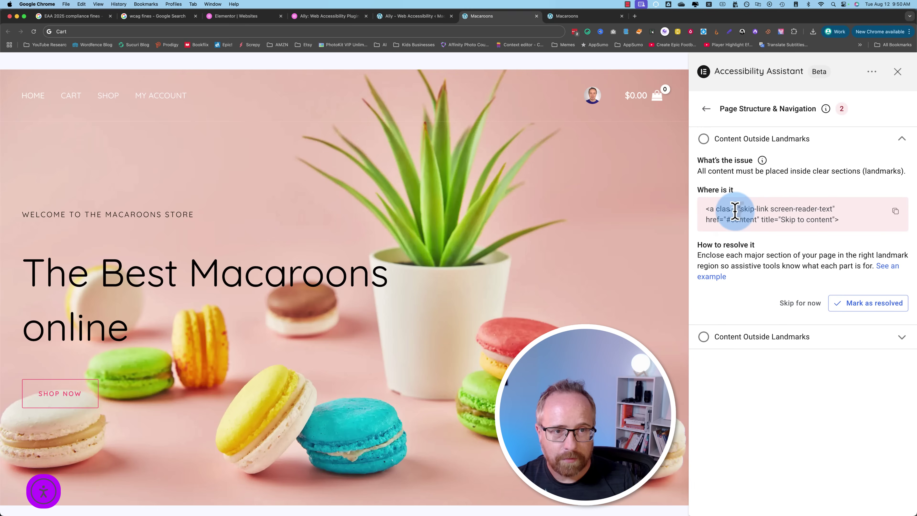
pyautogui.moveTo(735, 209); pyautogui.dragTo(825, 210)
pyautogui.click(824, 210)
pyautogui.scroll(-10, 610, 266)
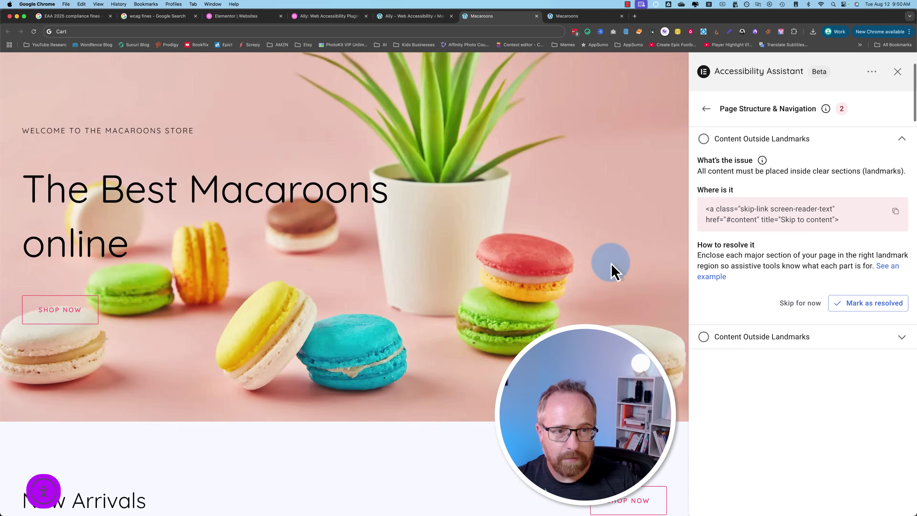
pyautogui.scroll(10, 612, 273)
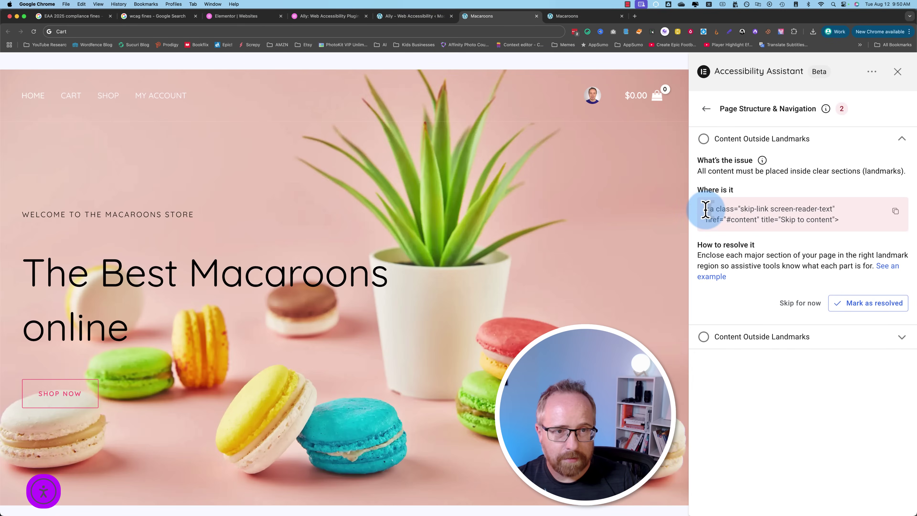
pyautogui.moveTo(705, 209); pyautogui.dragTo(854, 221)
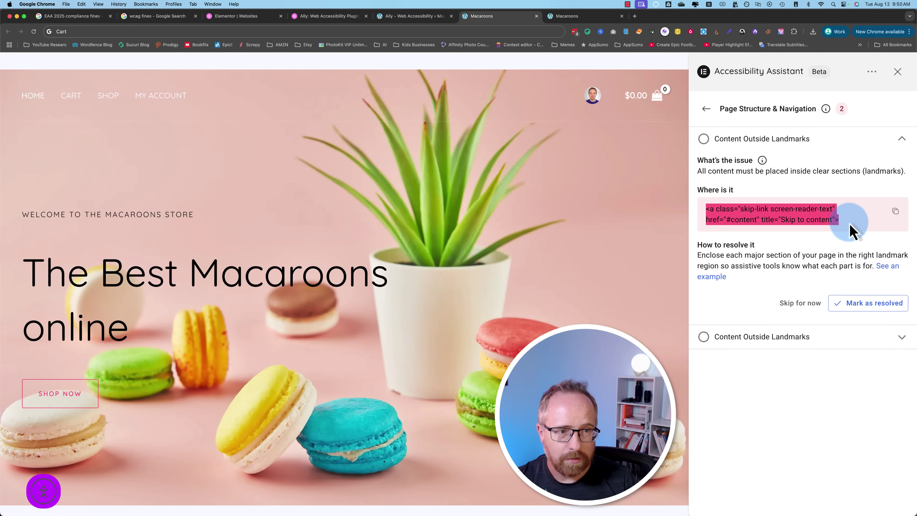
pyautogui.click(865, 304)
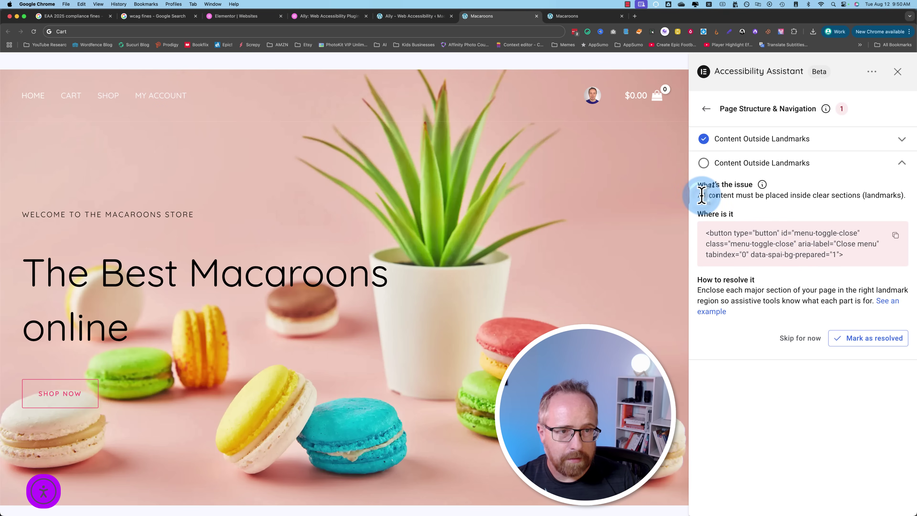
# Step: Inspect the close-menu button in page source and developer tools, then skip that landmark issue
pyautogui.moveTo(723, 233); pyautogui.dragTo(857, 256)
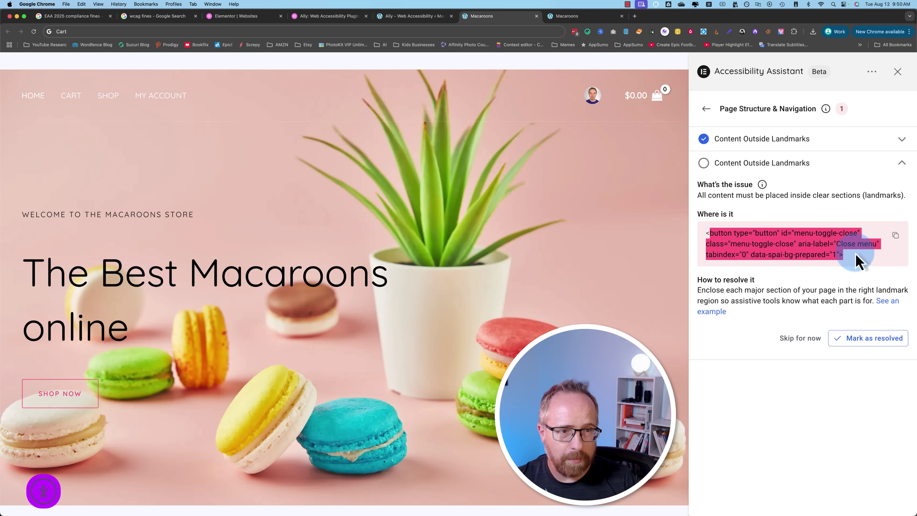
pyautogui.click(588, 176)
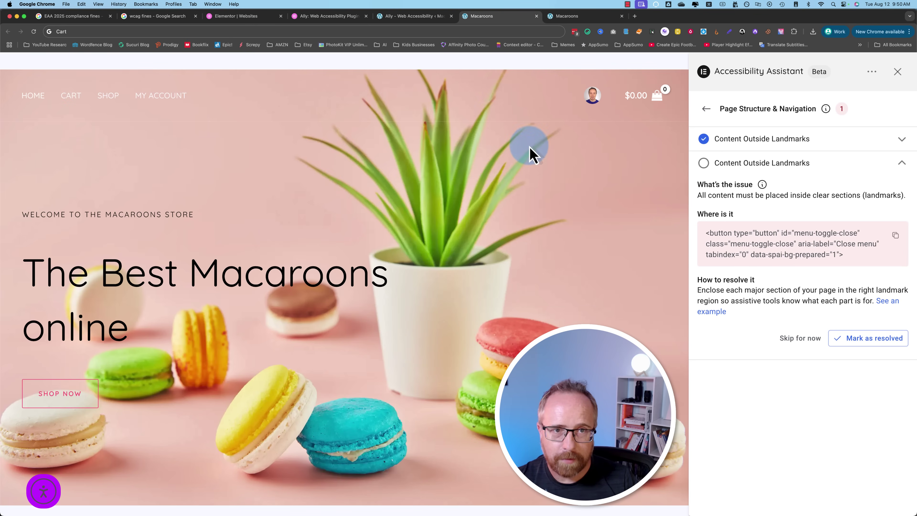
pyautogui.rightClick(234, 156)
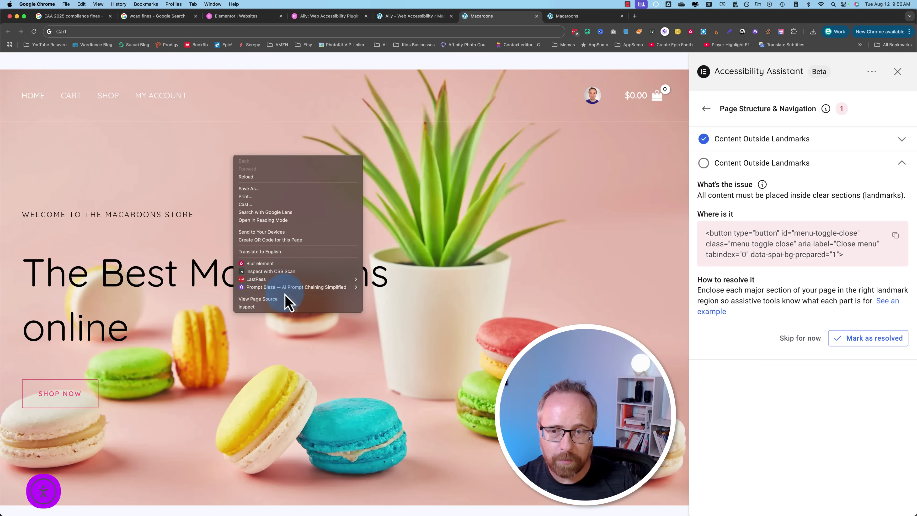
pyautogui.click(282, 299)
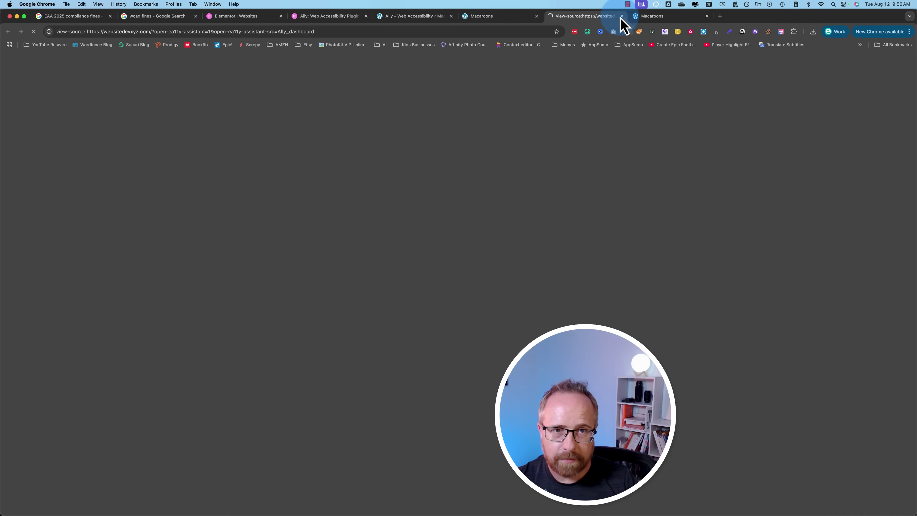
pyautogui.press('super+w')
pyautogui.rightClick(309, 175)
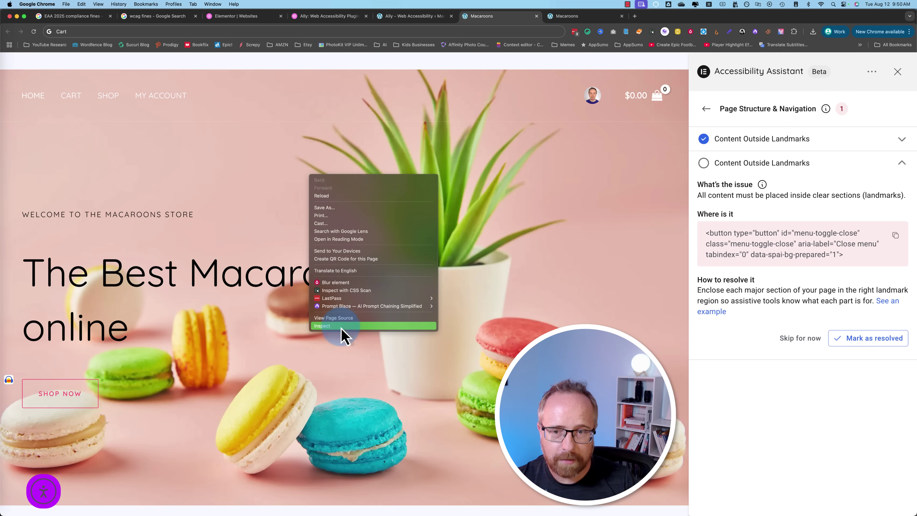
pyautogui.click(344, 333)
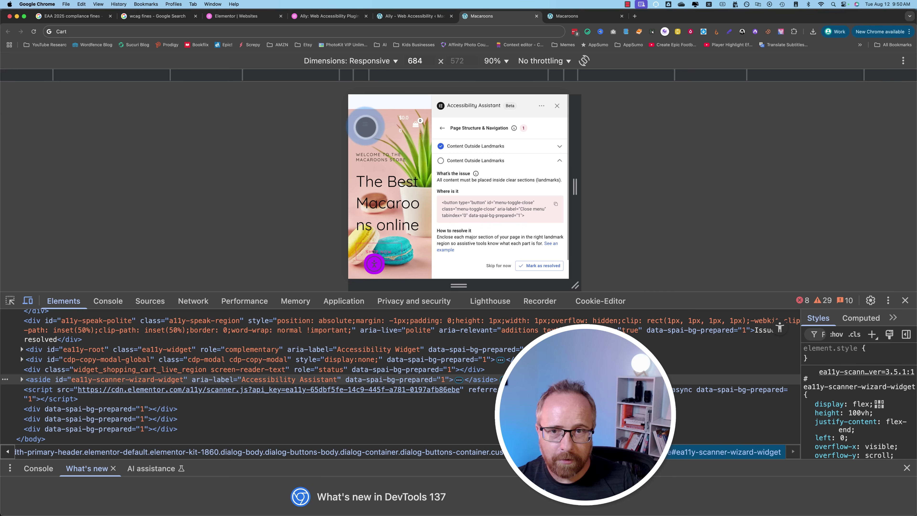
pyautogui.click(905, 300)
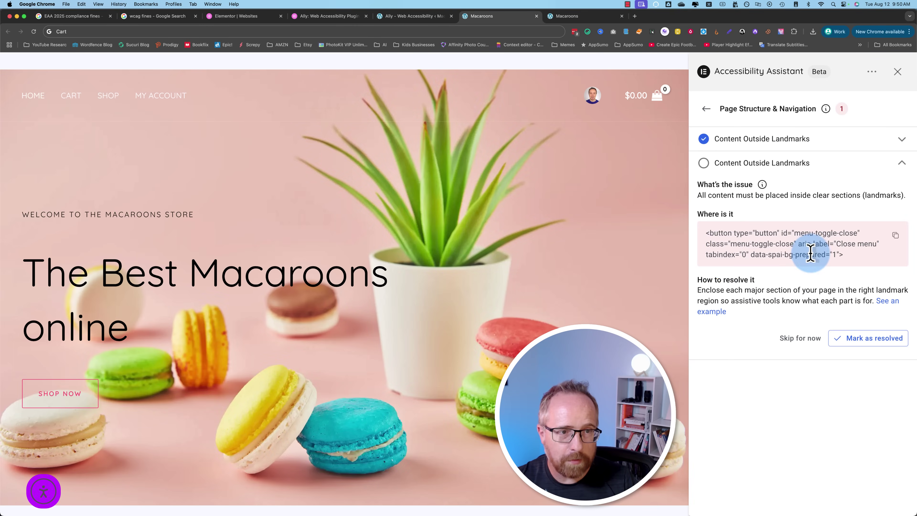
pyautogui.moveTo(850, 259); pyautogui.dragTo(701, 240)
pyautogui.click(777, 276)
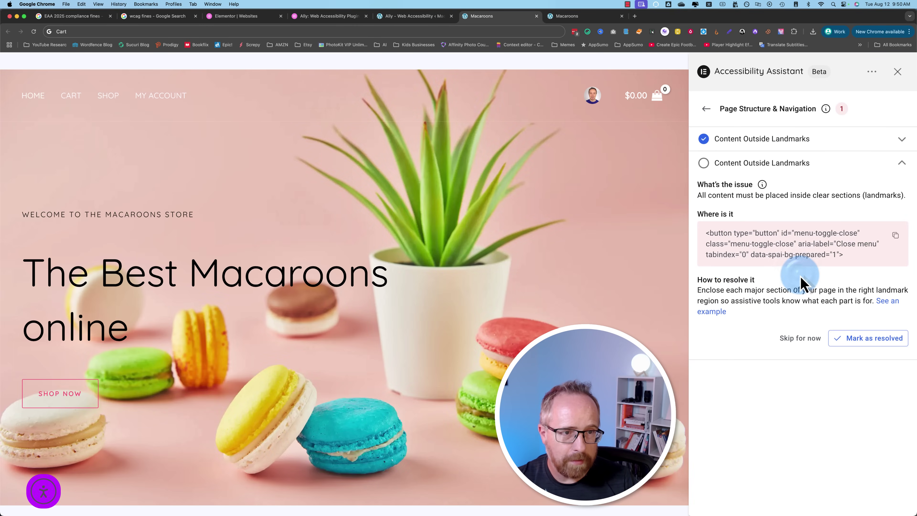
pyautogui.click(800, 339)
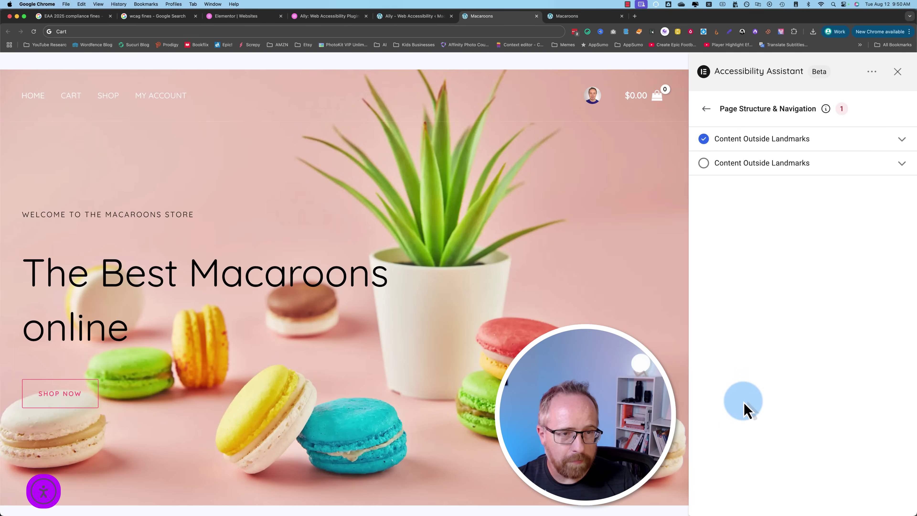
# Step: Step through the six Insufficient Color Contrast issues, ending back on the HOME menu link
pyautogui.click(707, 110)
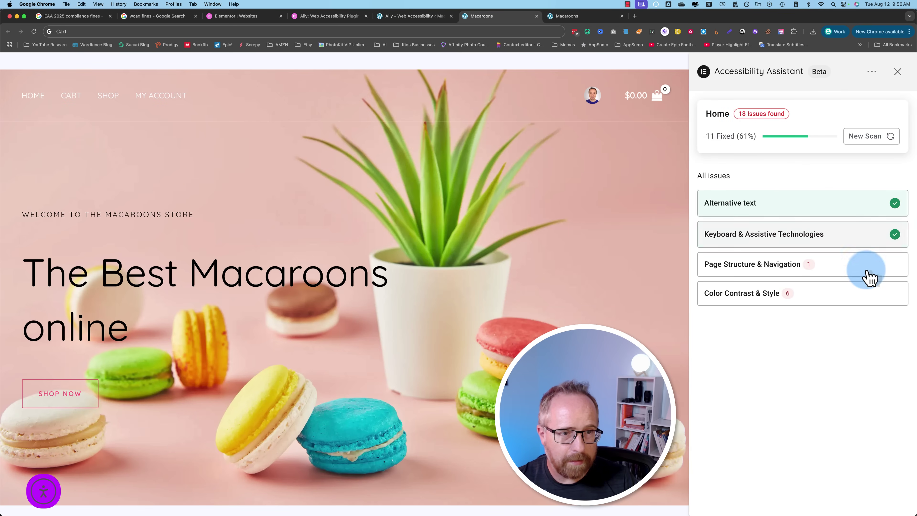
pyautogui.click(764, 295)
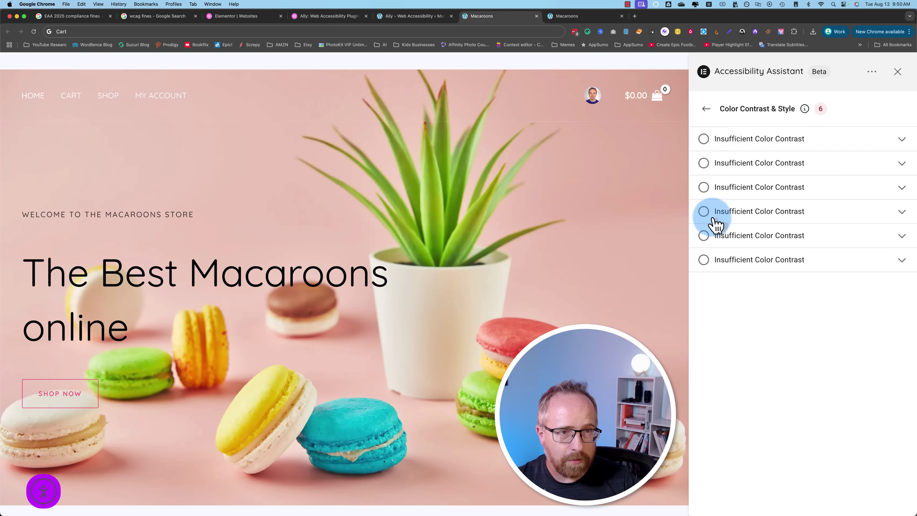
pyautogui.click(809, 149)
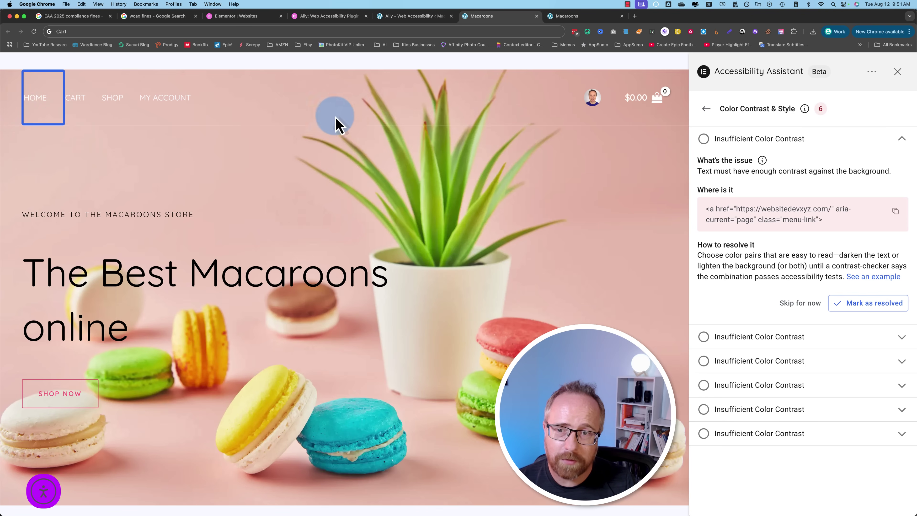
pyautogui.click(819, 302)
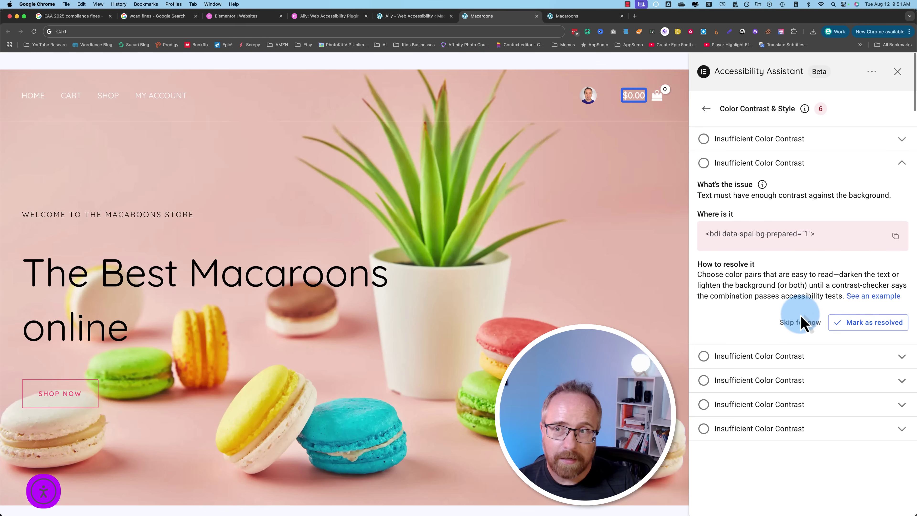
pyautogui.click(803, 326)
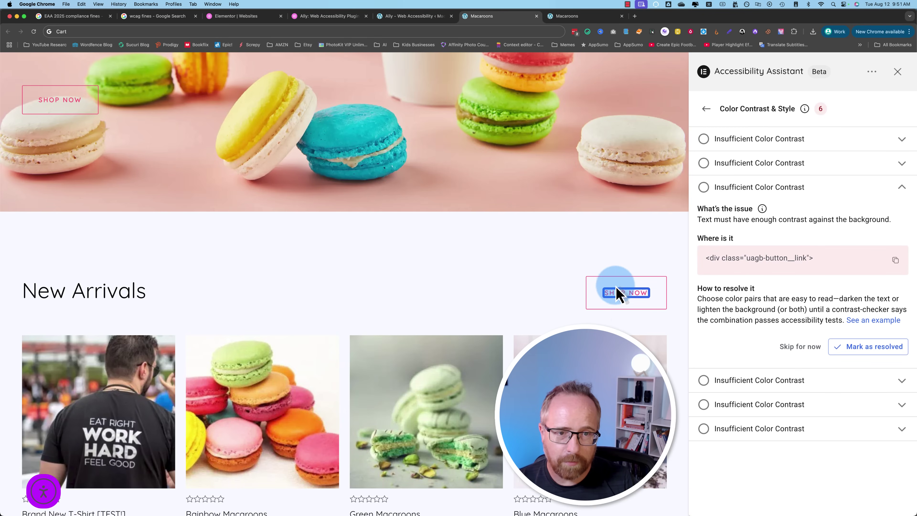
pyautogui.click(798, 375)
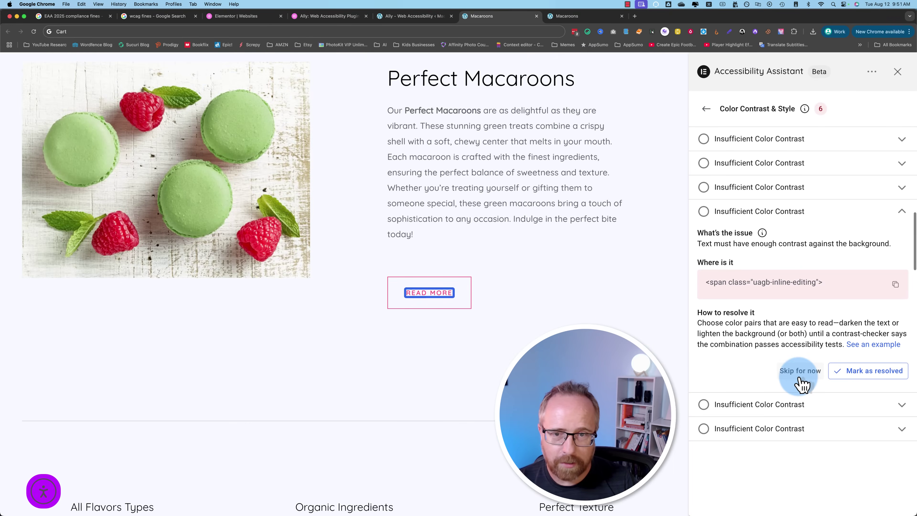
pyautogui.click(758, 404)
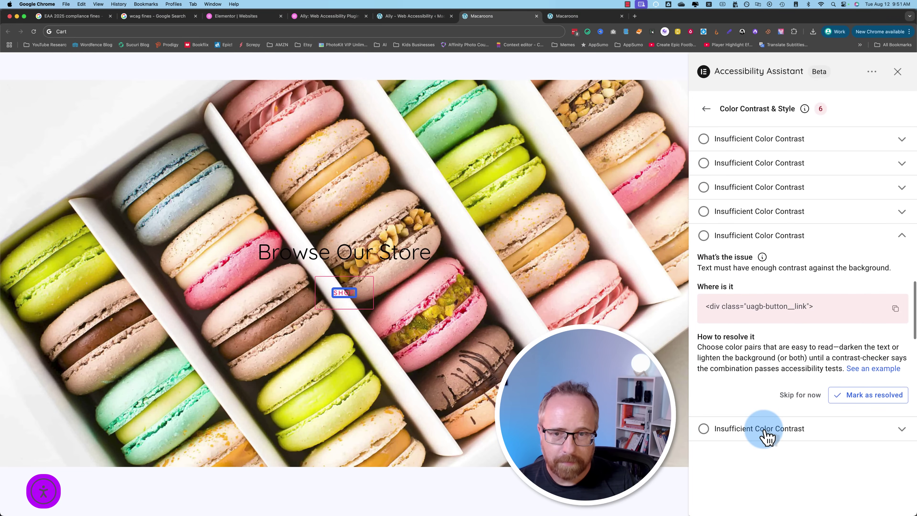
pyautogui.click(764, 431)
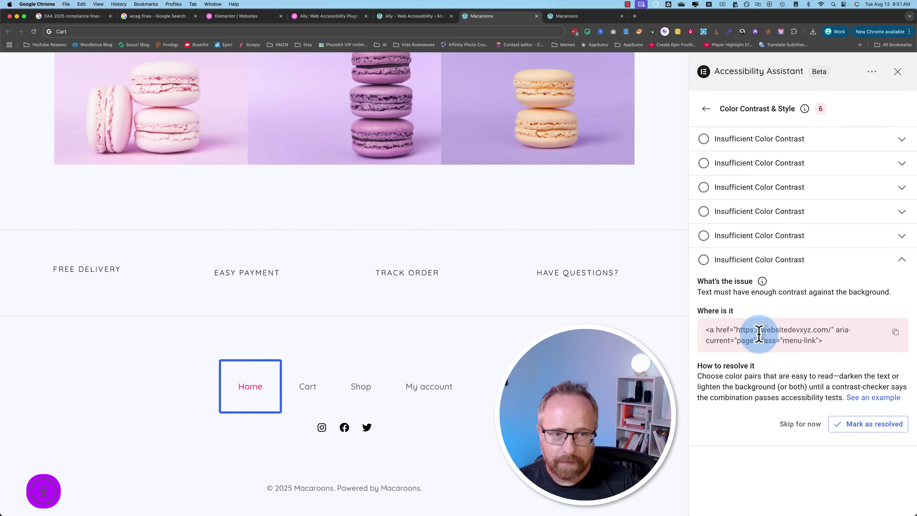
pyautogui.click(757, 241)
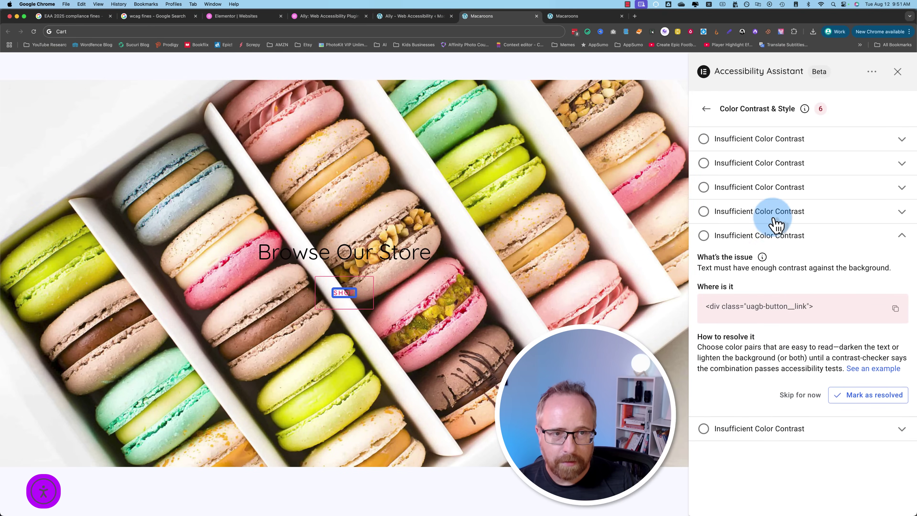
pyautogui.click(761, 141)
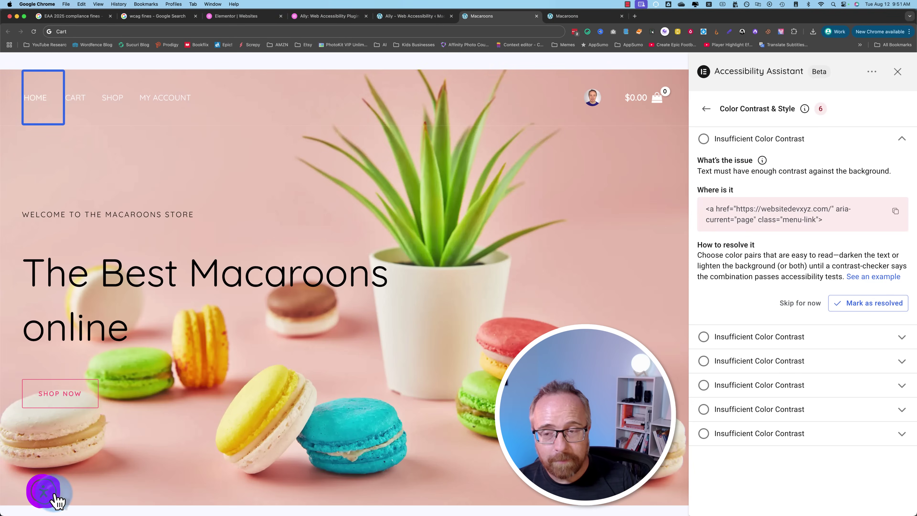
# Step: Toggle the widget's page contrast on and back off, then close the widget
pyautogui.click(54, 497)
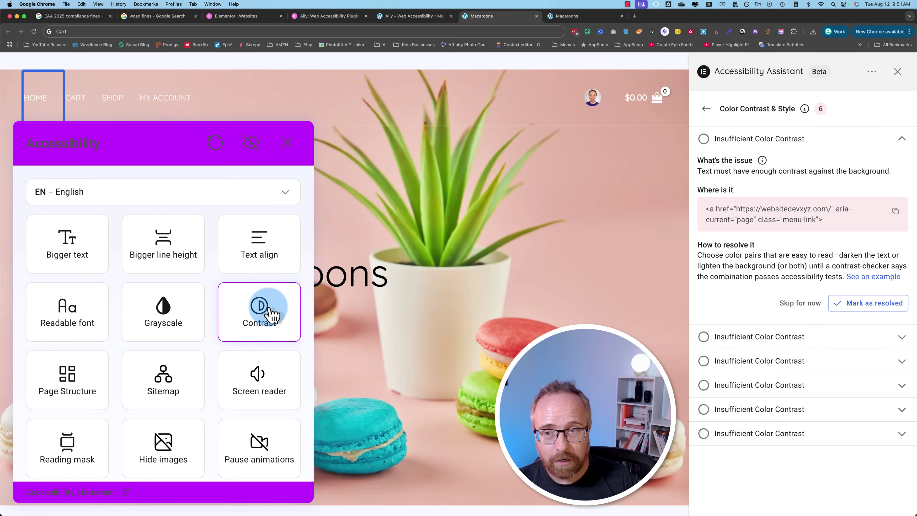
pyautogui.click(271, 314)
pyautogui.click(271, 315)
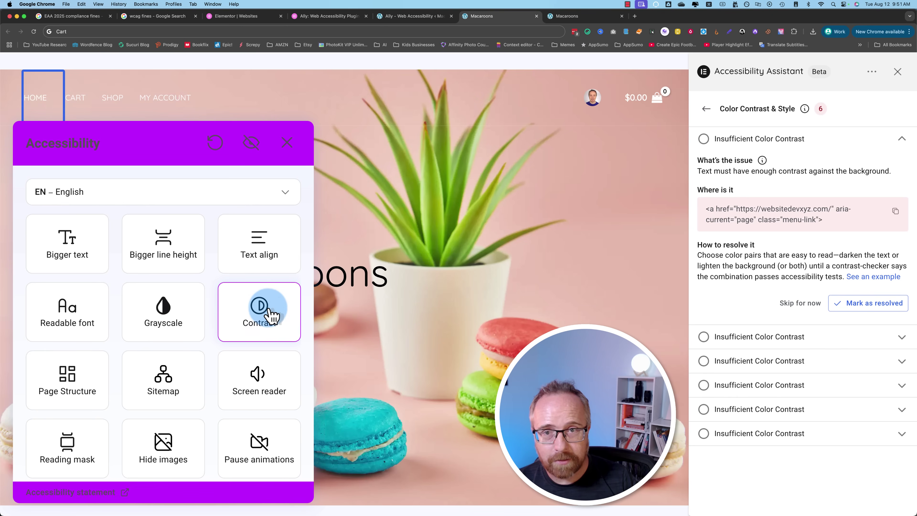
pyautogui.click(272, 314)
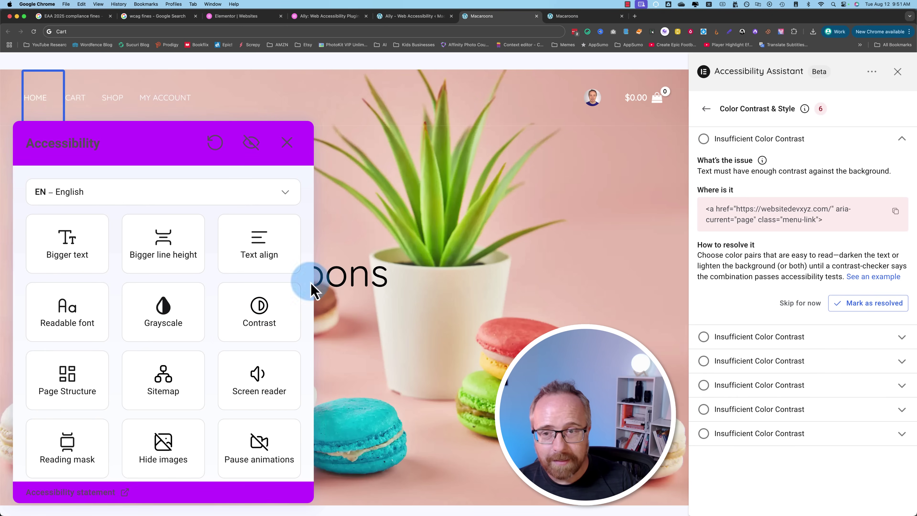
pyautogui.click(287, 143)
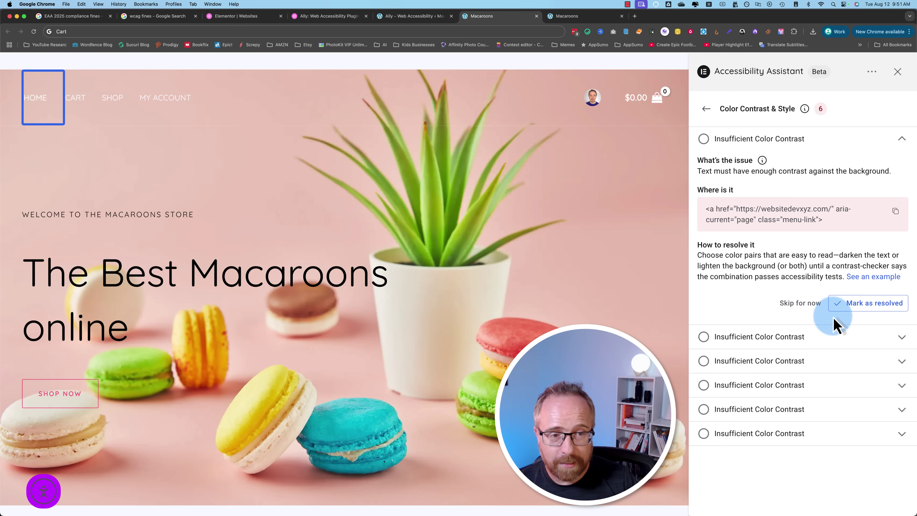
# Step: Resolve the HOME link, $0.00 cart total and SHOP NOW contrast issues, then close the Assistant
pyautogui.click(831, 338)
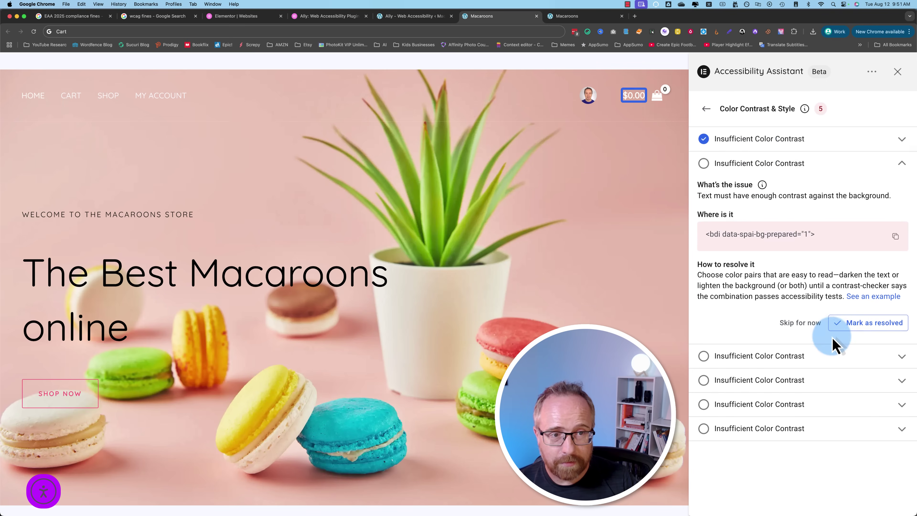
pyautogui.click(868, 336)
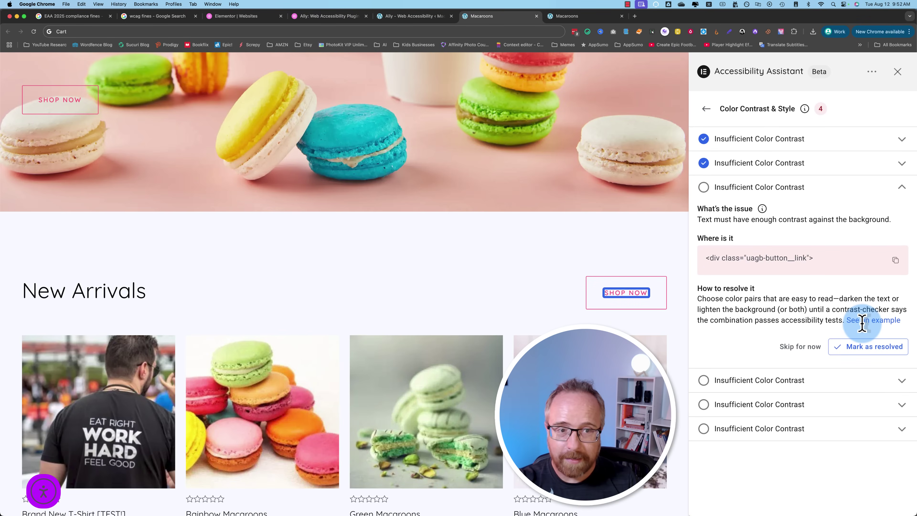
pyautogui.click(866, 347)
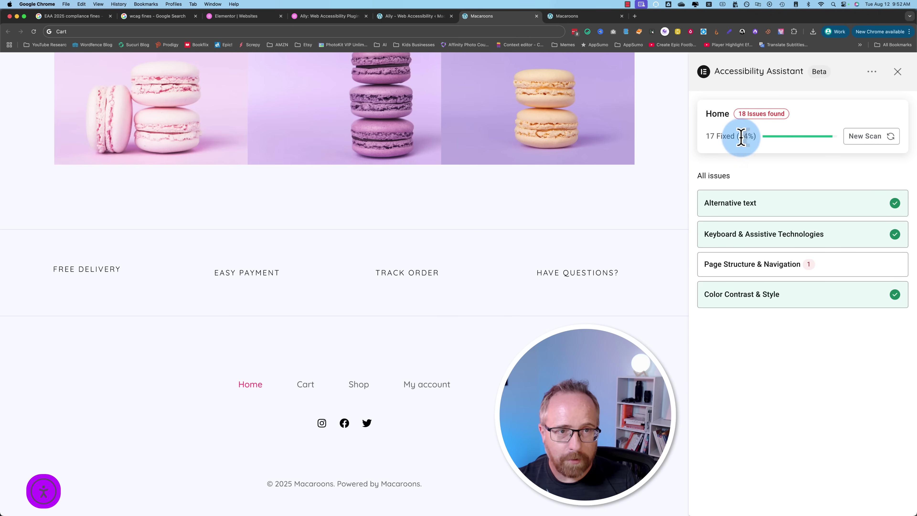
pyautogui.moveTo(742, 136); pyautogui.dragTo(906, 155)
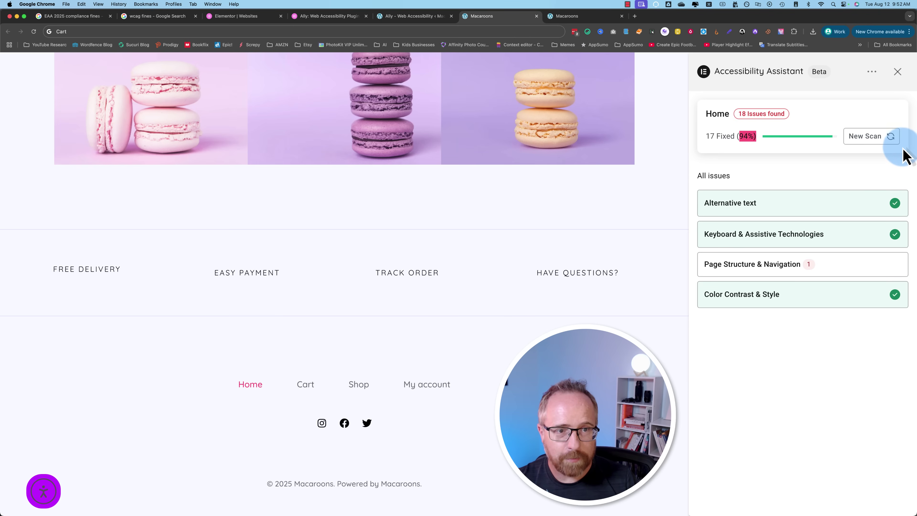
pyautogui.click(899, 74)
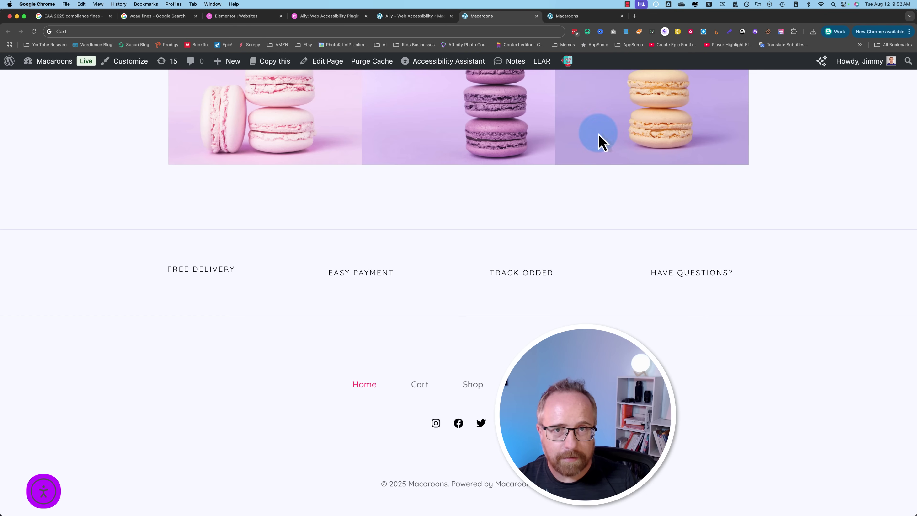
pyautogui.click(395, 17)
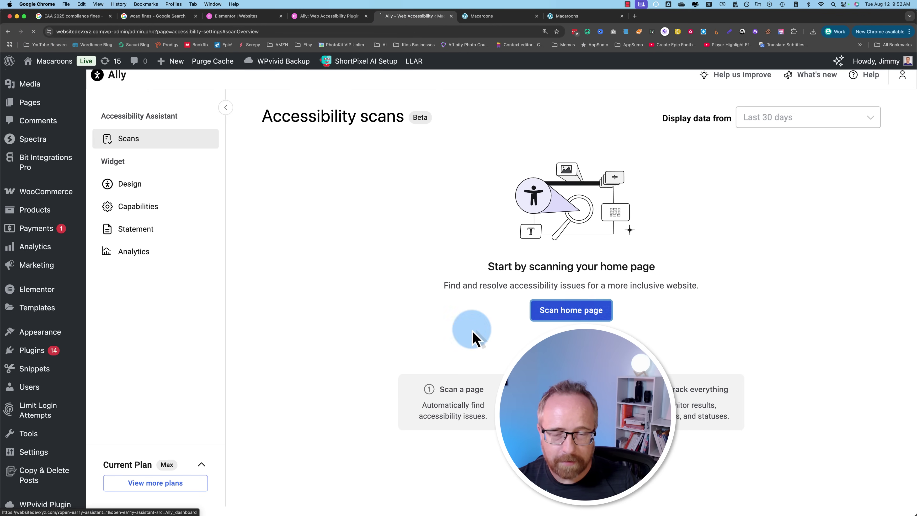
pyautogui.scroll(2, 425, 334)
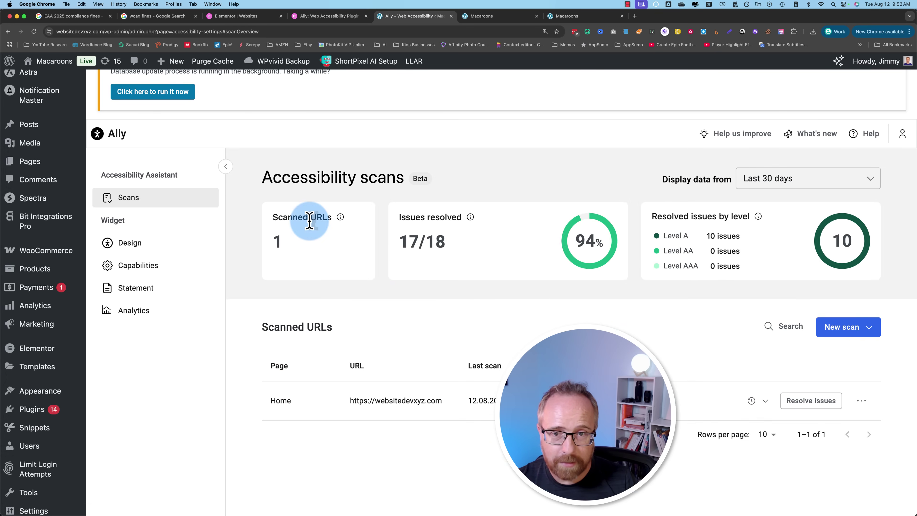
pyautogui.tripleClick(415, 241)
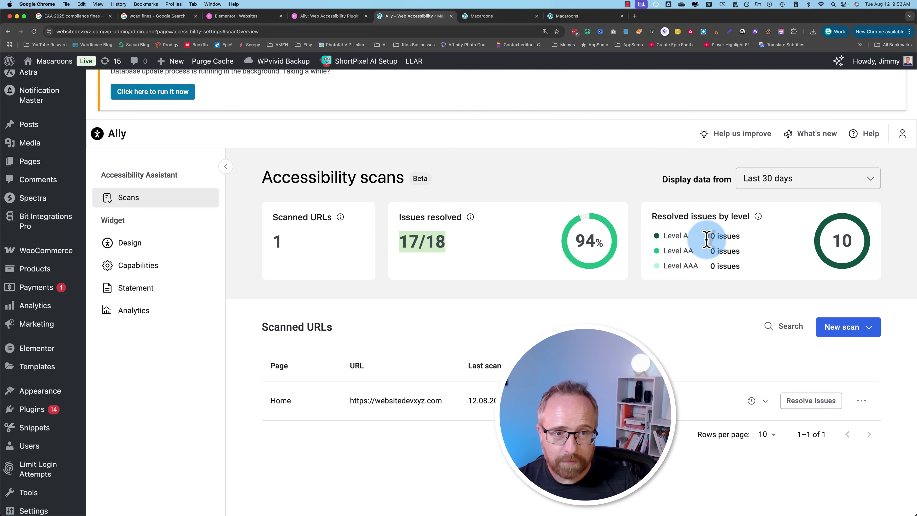
pyautogui.moveTo(707, 240); pyautogui.dragTo(725, 266)
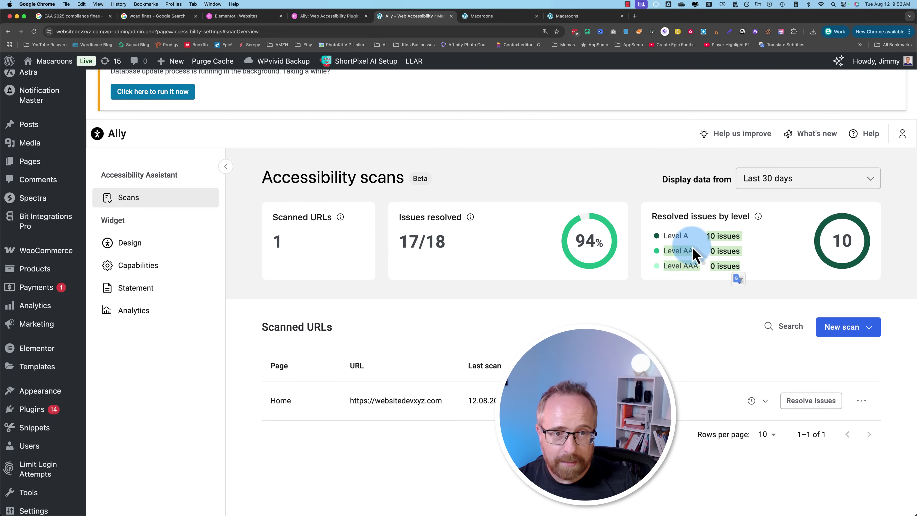
pyautogui.scroll(-5, 490, 311)
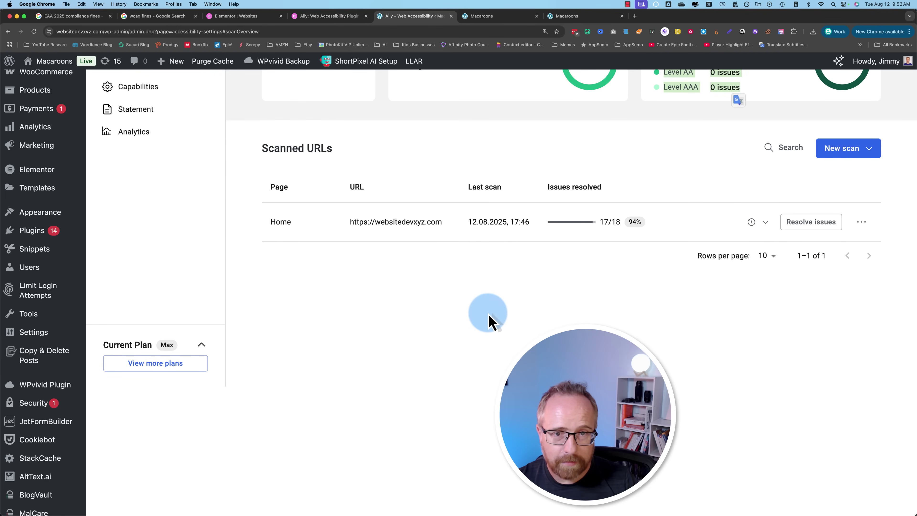
pyautogui.scroll(5, 436, 257)
# Step: Cycle the homepage through dark, light and high contrast with the widget, then turn contrast off
pyautogui.click(484, 18)
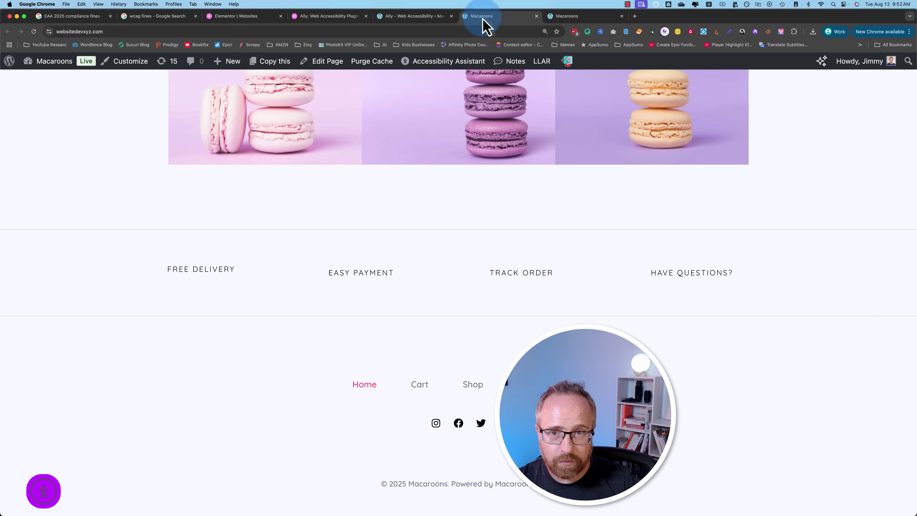
pyautogui.scroll(10, 446, 331)
pyautogui.moveTo(911, 381); pyautogui.dragTo(911, 61)
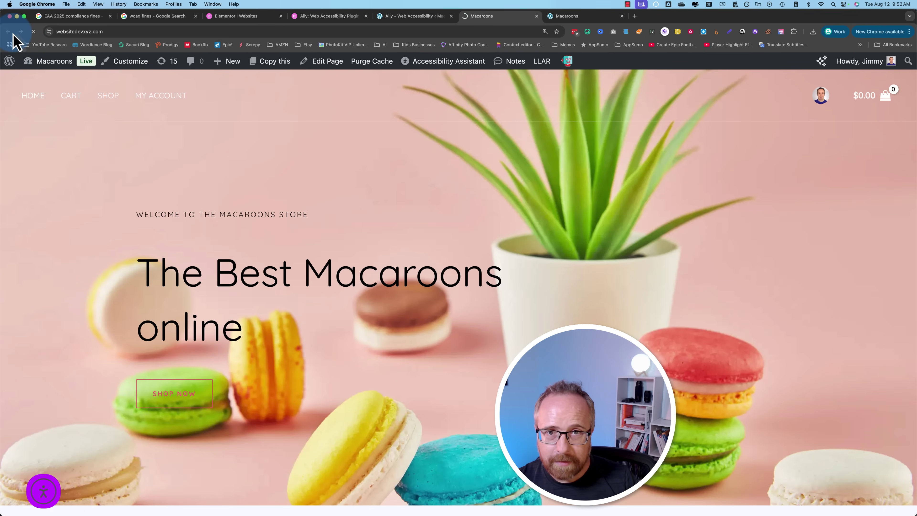
pyautogui.click(38, 491)
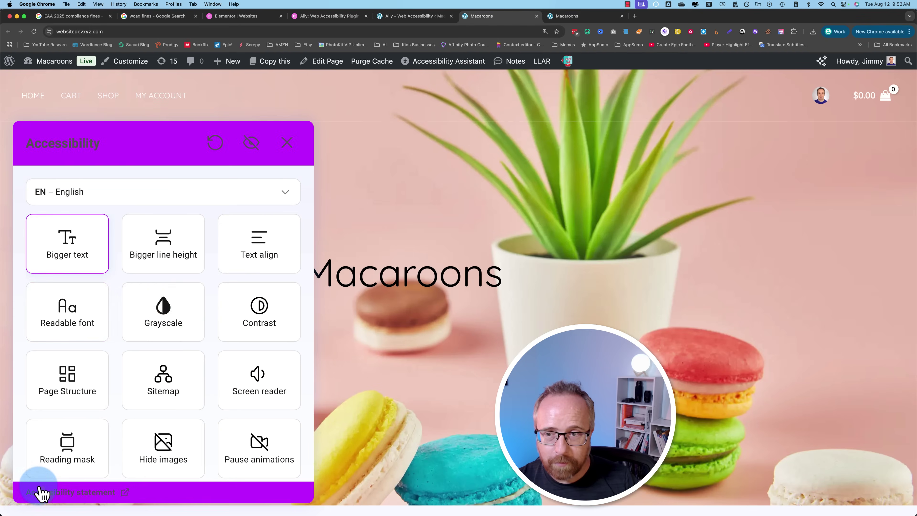
pyautogui.click(247, 315)
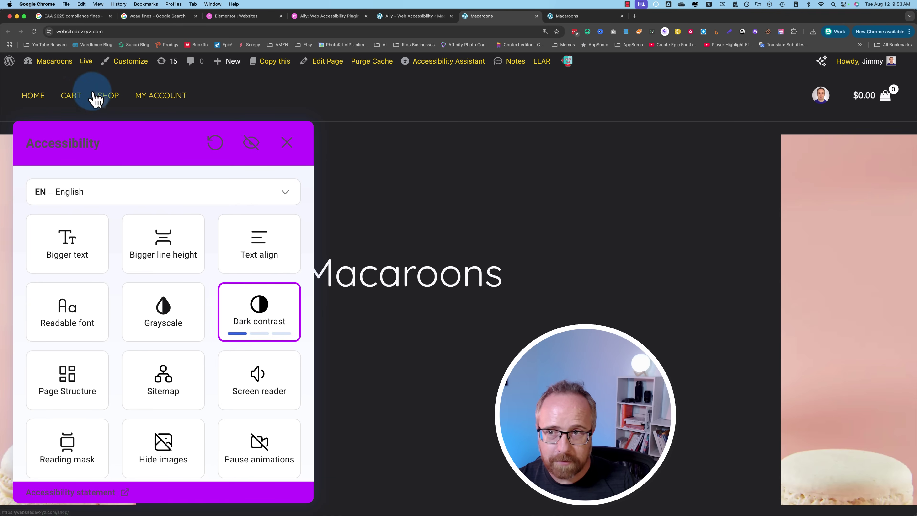
pyautogui.click(291, 317)
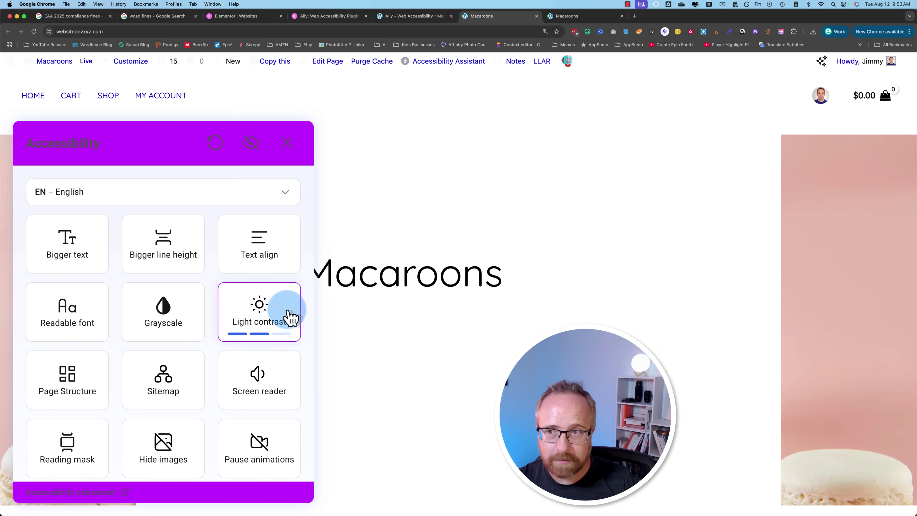
pyautogui.click(290, 317)
pyautogui.scroll(-5, 395, 403)
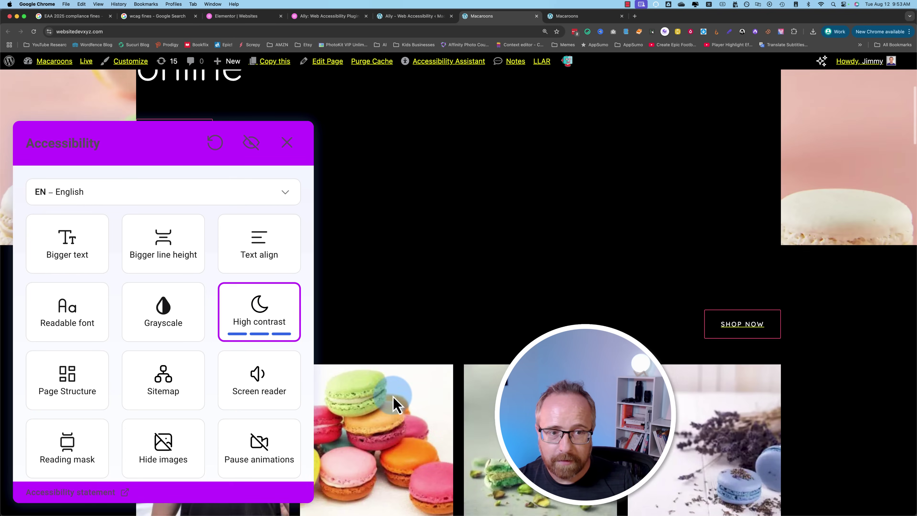
pyautogui.scroll(-8, 456, 260)
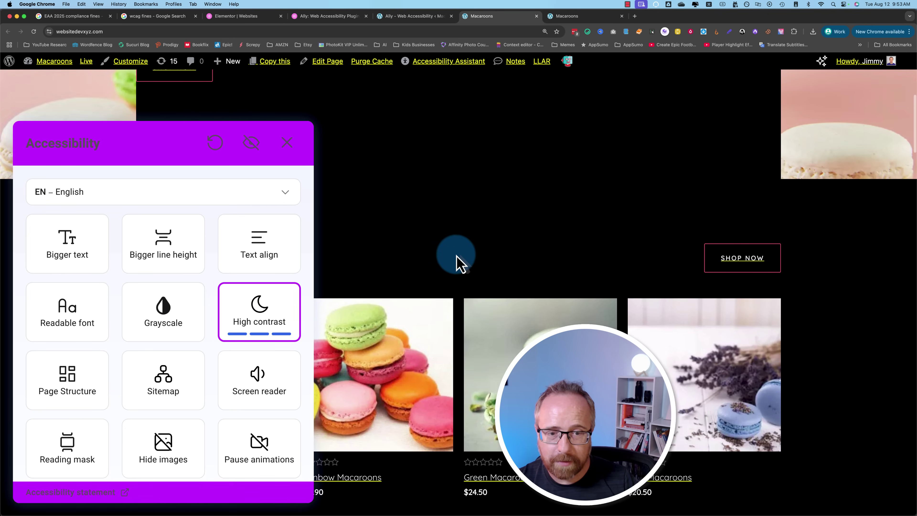
pyautogui.scroll(-1, 456, 269)
pyautogui.click(259, 311)
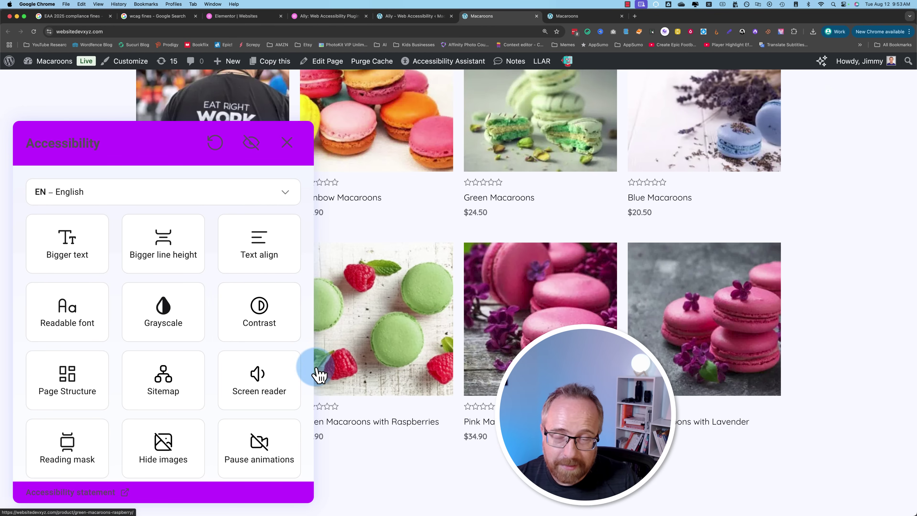
pyautogui.scroll(10, 245, 307)
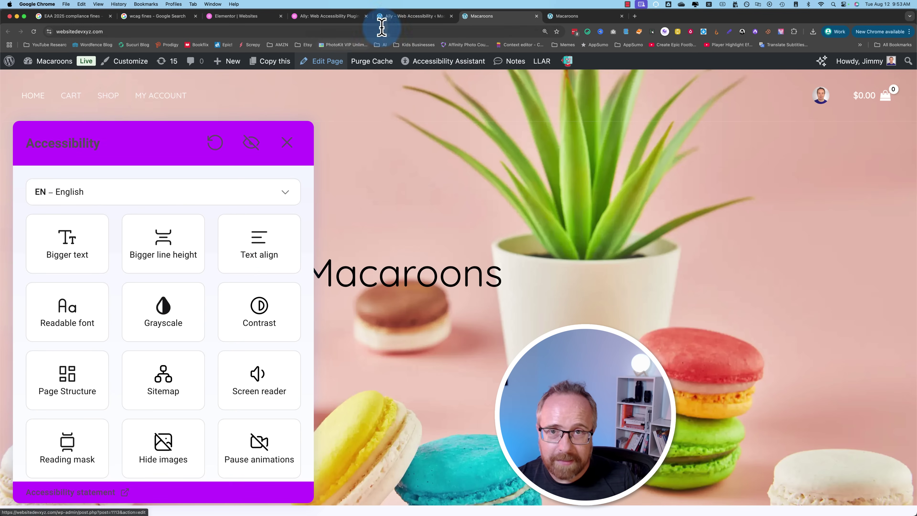
# Step: Check the 17/18 resolved results on the Ally scans tab, then move on to the Elementor tabs
pyautogui.click(397, 16)
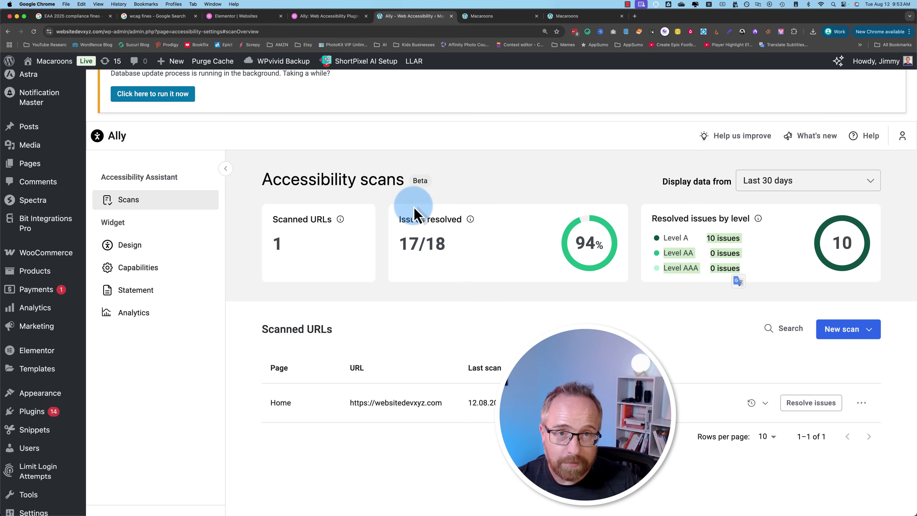
pyautogui.click(512, 17)
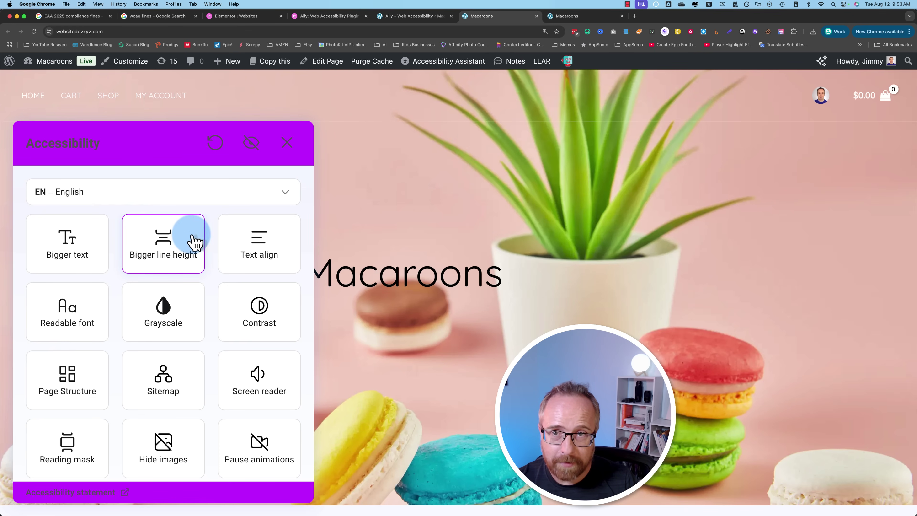
pyautogui.click(246, 18)
# Step: On Ally pricing, mark the free plan's 'Free Scans* limited time' note and the Sept 19, 2025 offer end
pyautogui.click(324, 18)
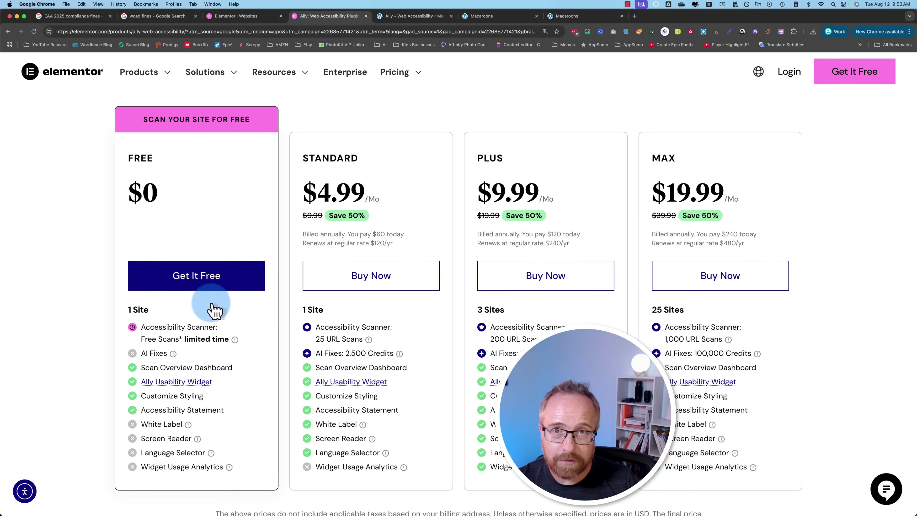
pyautogui.moveTo(141, 339); pyautogui.dragTo(247, 339)
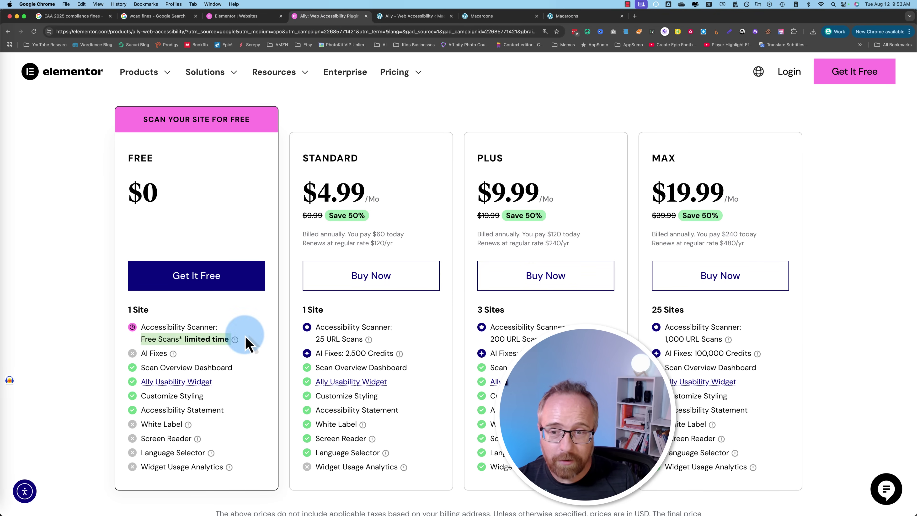
pyautogui.scroll(-5, 262, 407)
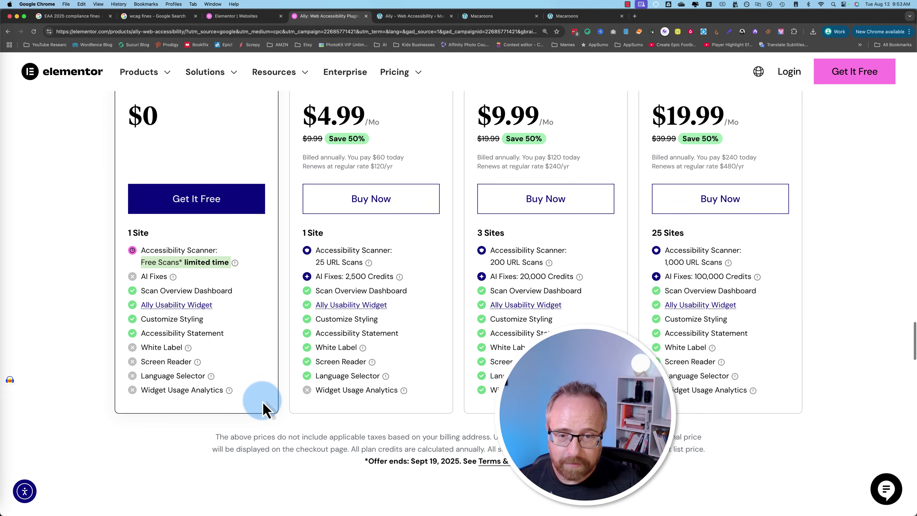
pyautogui.scroll(-2, 262, 407)
pyautogui.click(373, 462)
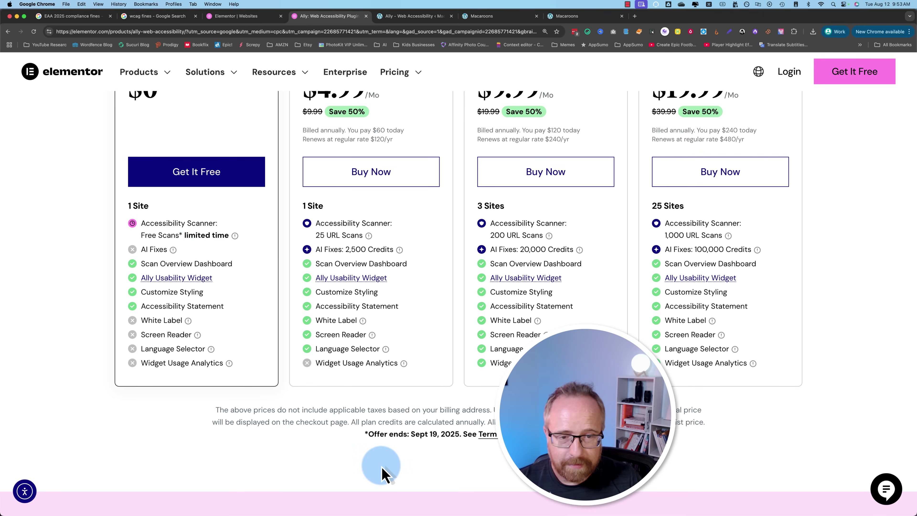
pyautogui.moveTo(368, 434); pyautogui.dragTo(442, 433)
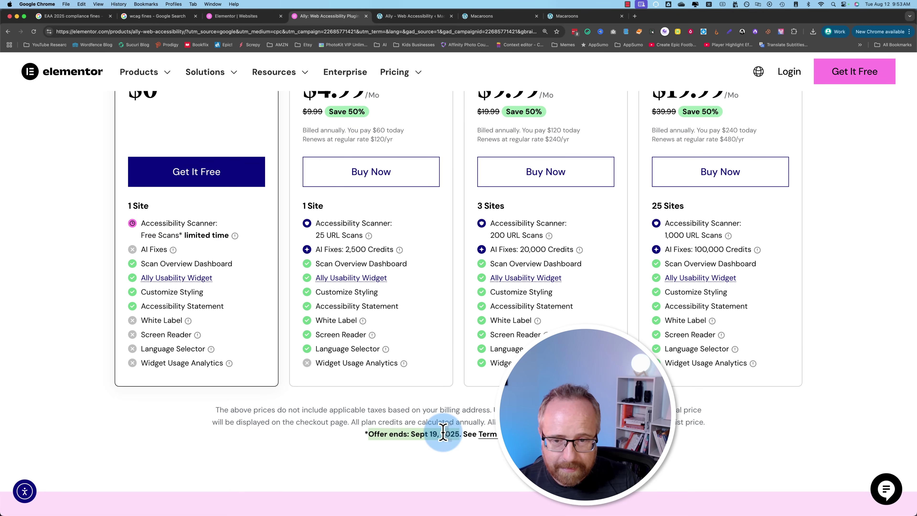
pyautogui.scroll(1, 409, 160)
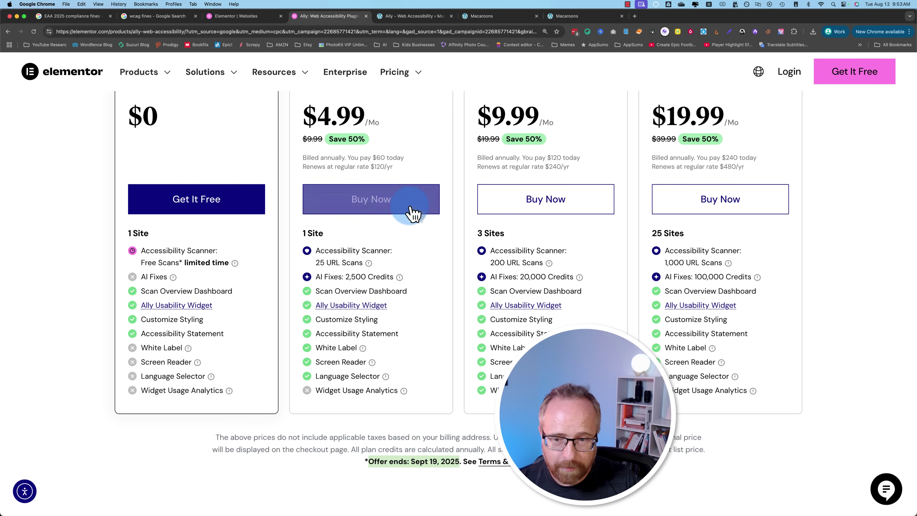
pyautogui.scroll(2, 174, 318)
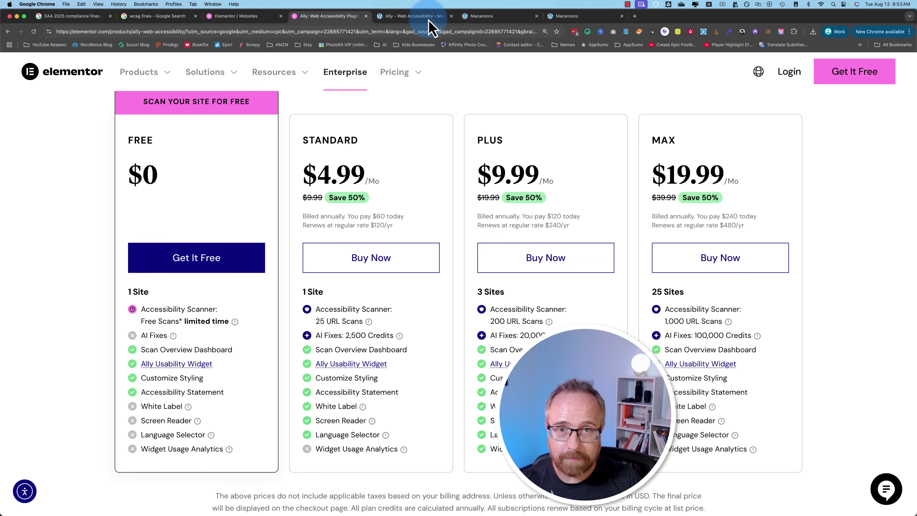
# Step: Revisit the Macaroons homepage, close its accessibility panel, then return to the 'wcag fines' results
pyautogui.click(415, 18)
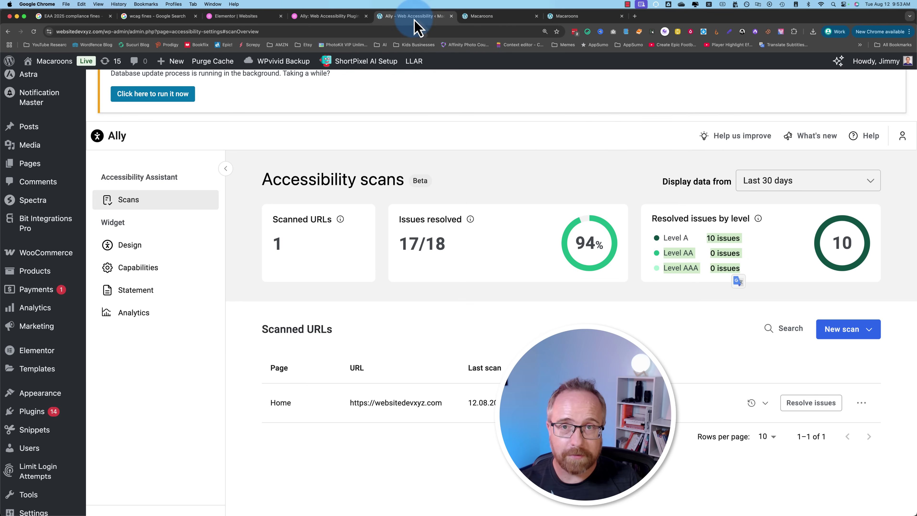
pyautogui.click(488, 16)
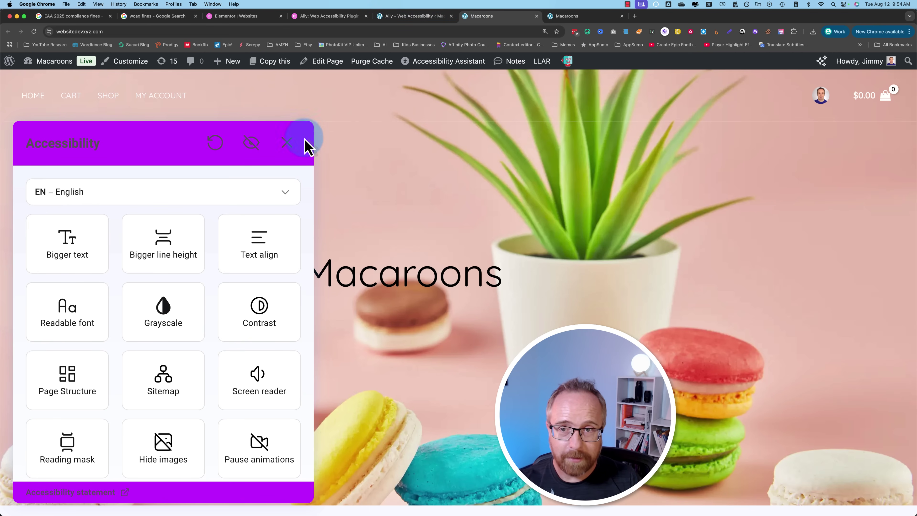
pyautogui.click(290, 144)
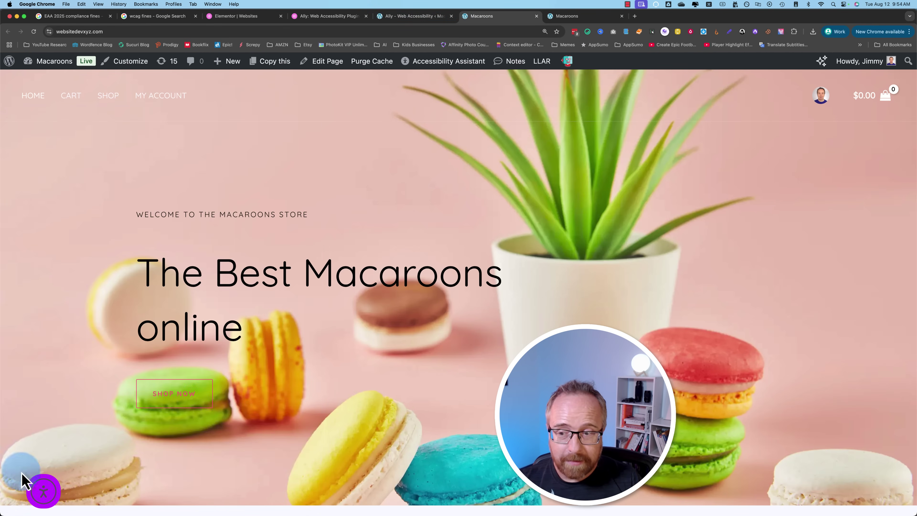
pyautogui.click(48, 493)
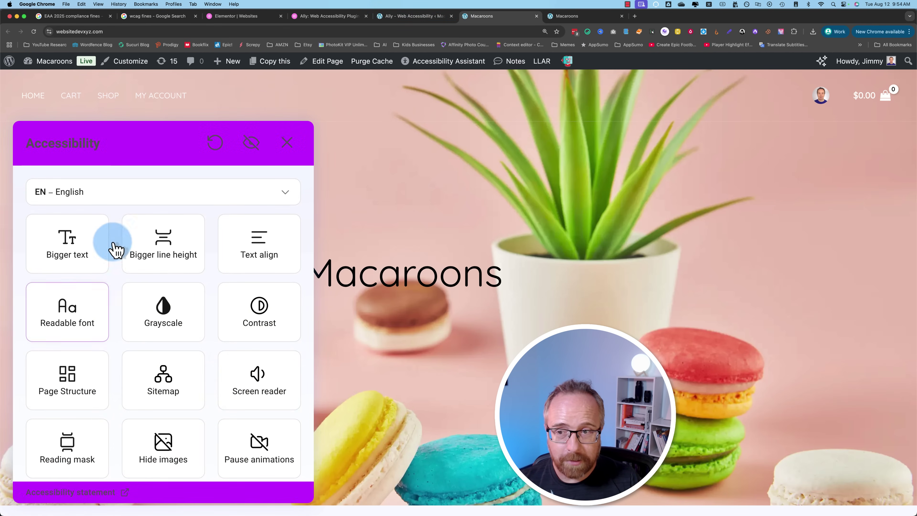
pyautogui.click(279, 147)
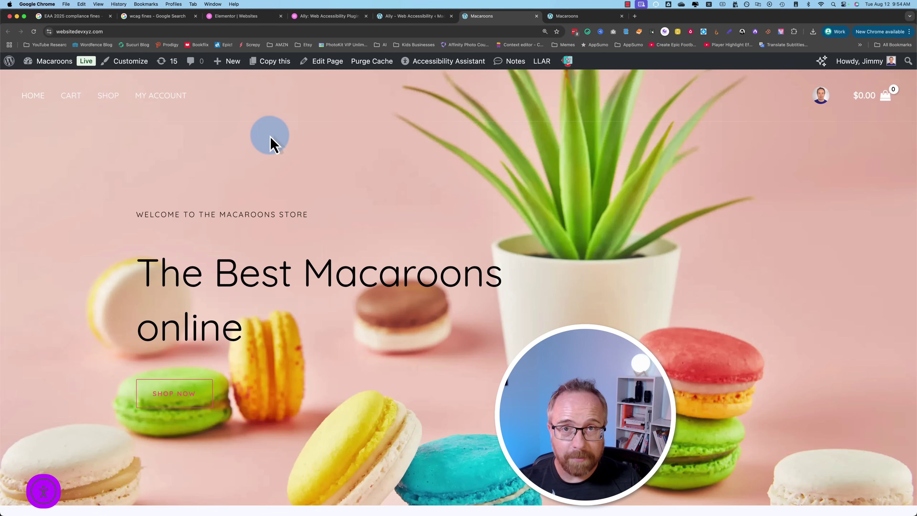
pyautogui.click(153, 21)
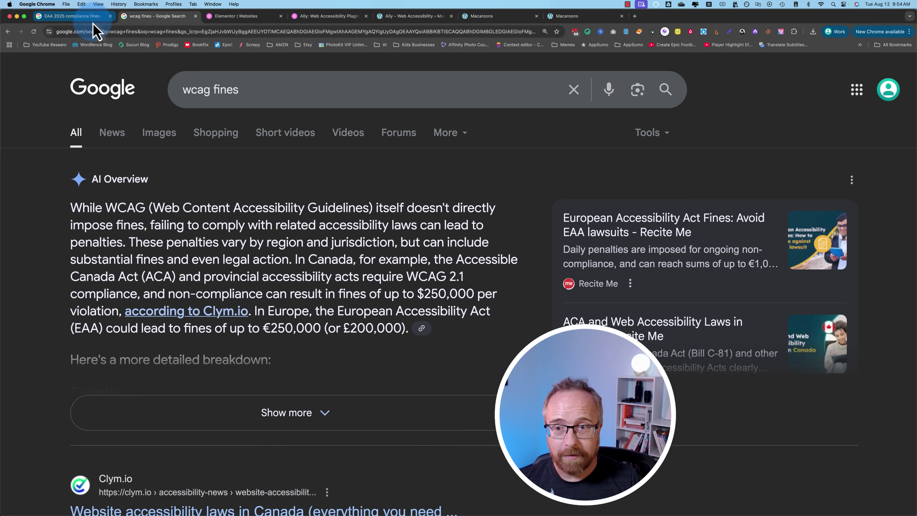
# Step: Show the Google results for 'EAA 2025 compliance fines' with the AI Overview of penalties
pyautogui.click(72, 16)
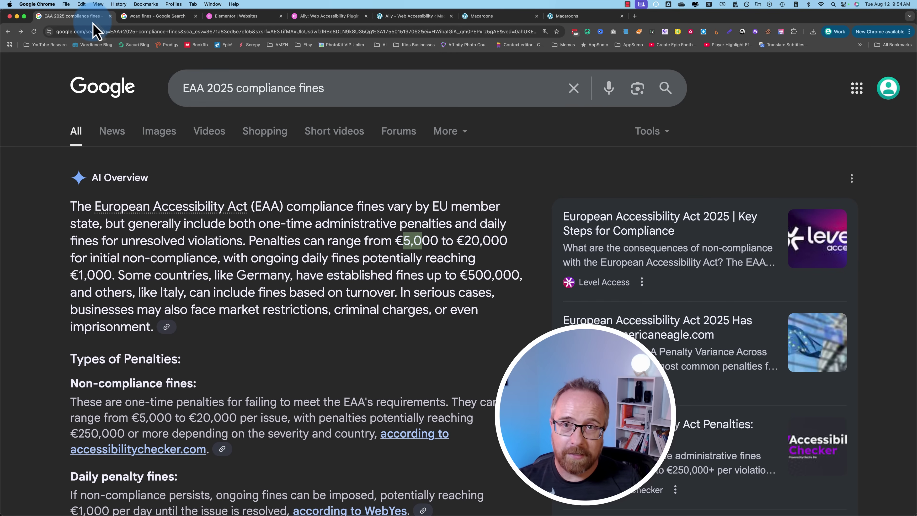
# Step: Bring back Elementor's Ally pricing page listing the Free, Standard, Plus and Max plans
pyautogui.click(242, 18)
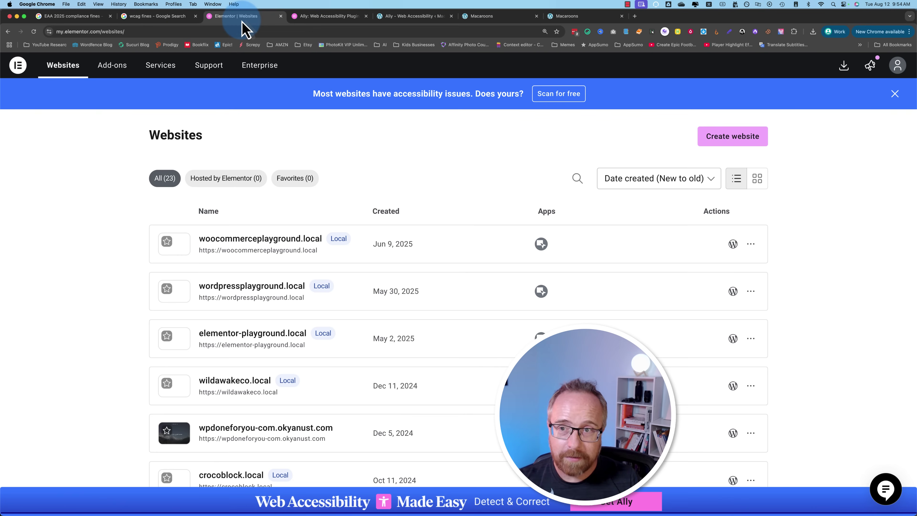
pyautogui.click(303, 18)
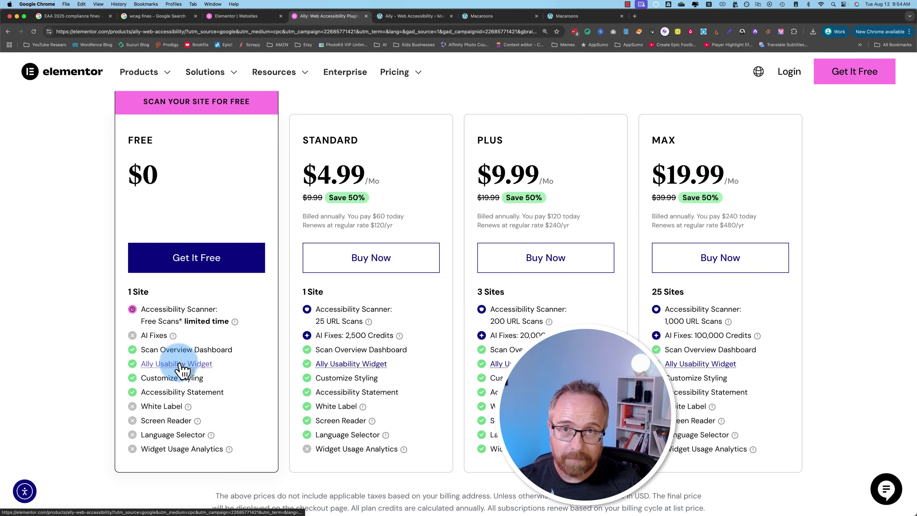